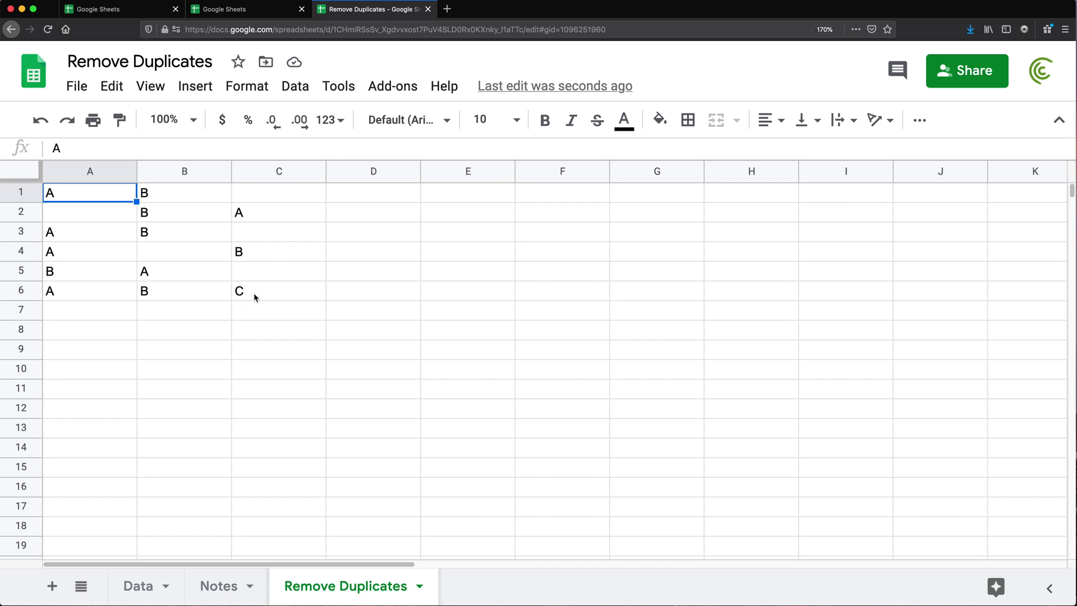
Compare the entries of rows 1 to 6 across columns A to C to identify which rows match exactly.
drag(254, 291, 102, 180)
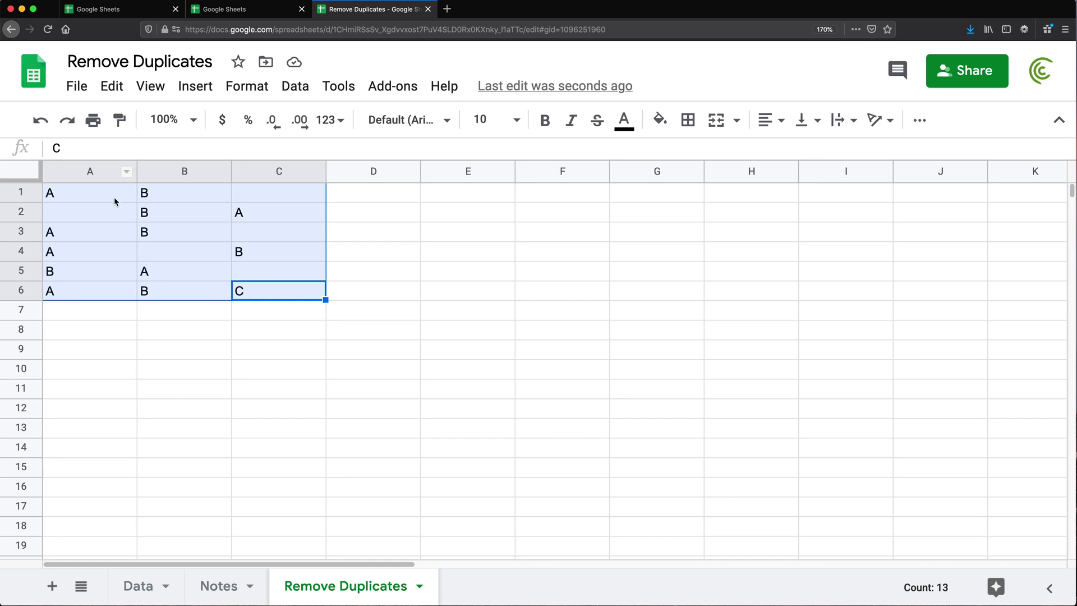
click(97, 193)
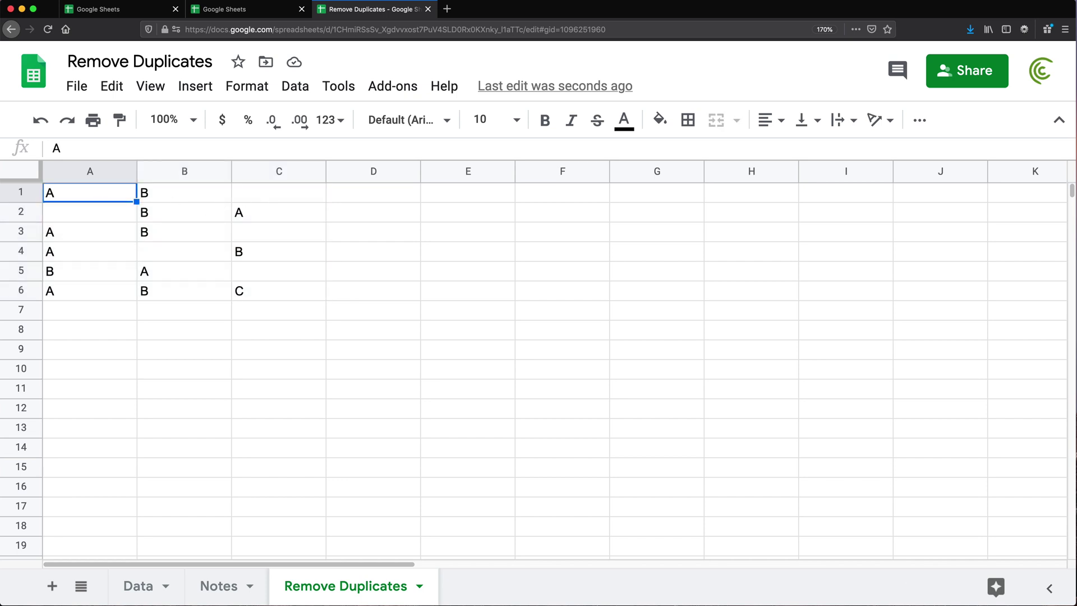
drag(86, 196, 219, 192)
drag(87, 215, 276, 212)
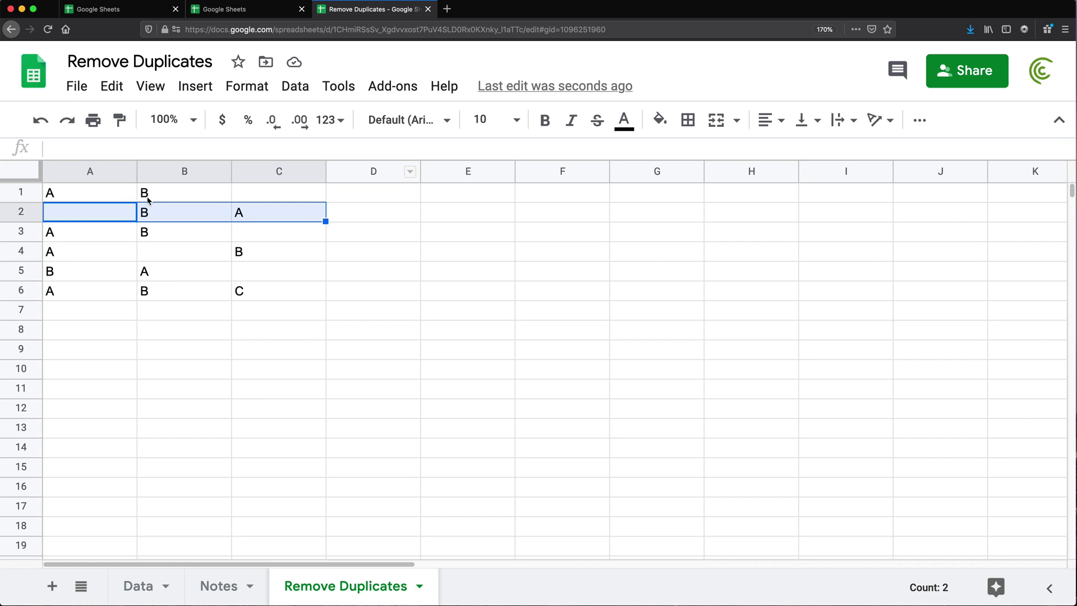
drag(85, 232, 144, 233)
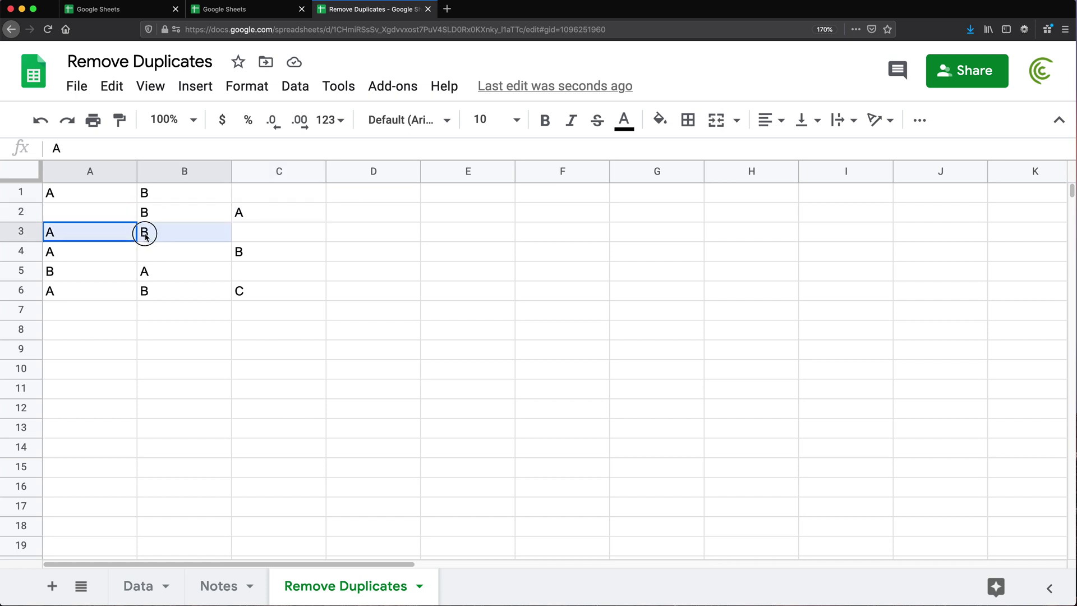
drag(167, 191, 96, 190)
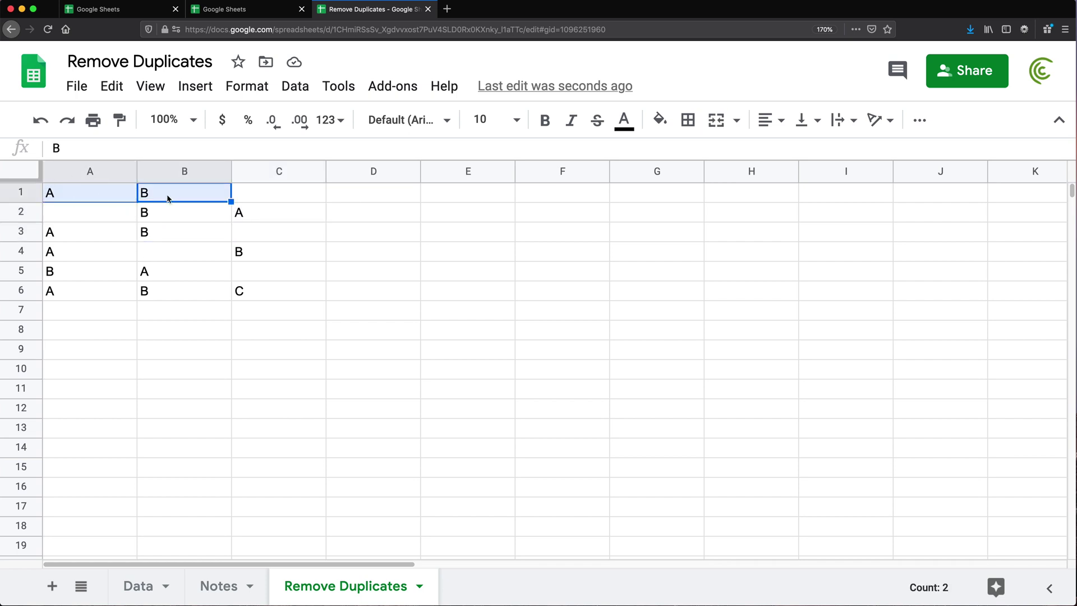
drag(160, 239, 168, 190)
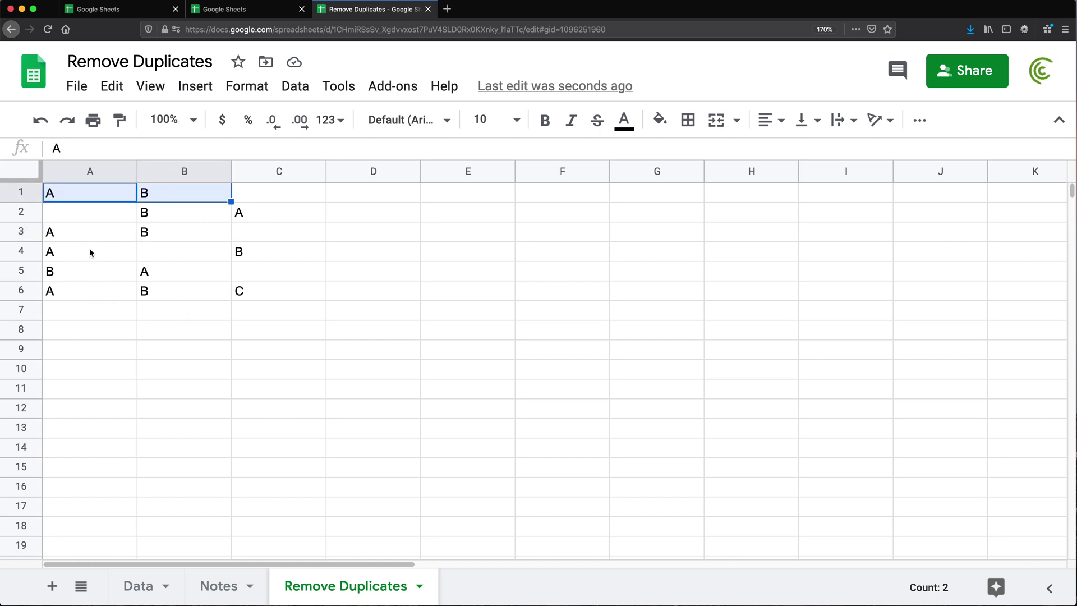
click(89, 250)
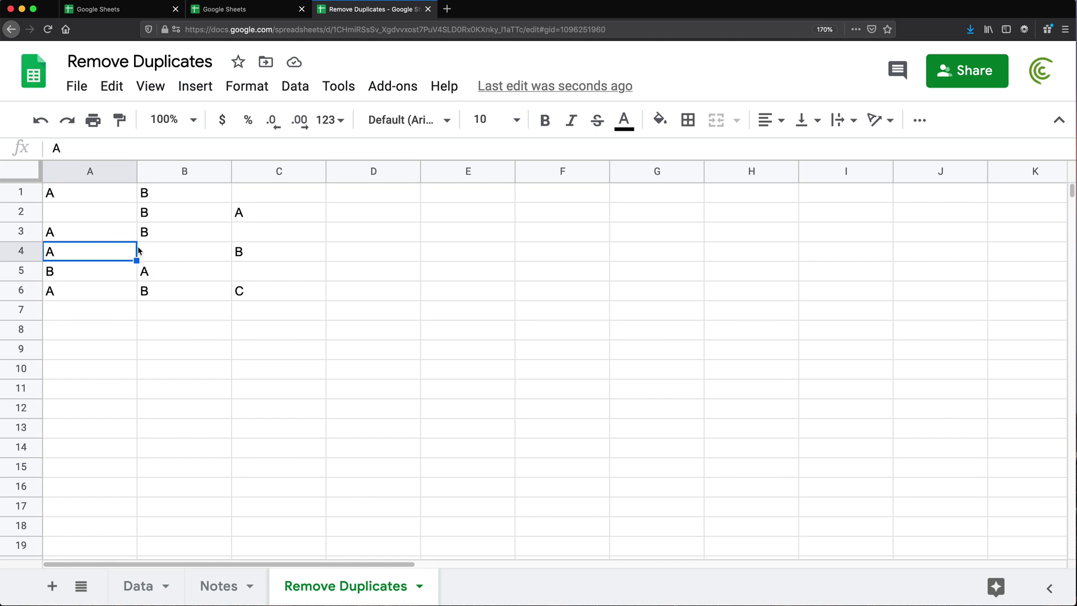
click(81, 296)
click(149, 293)
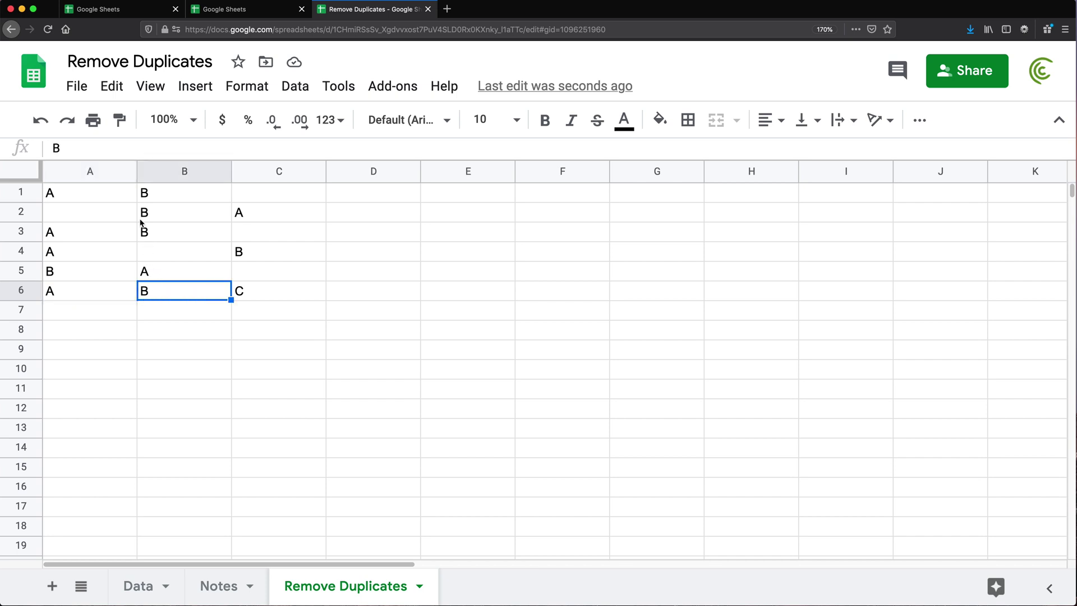
click(148, 193)
click(92, 193)
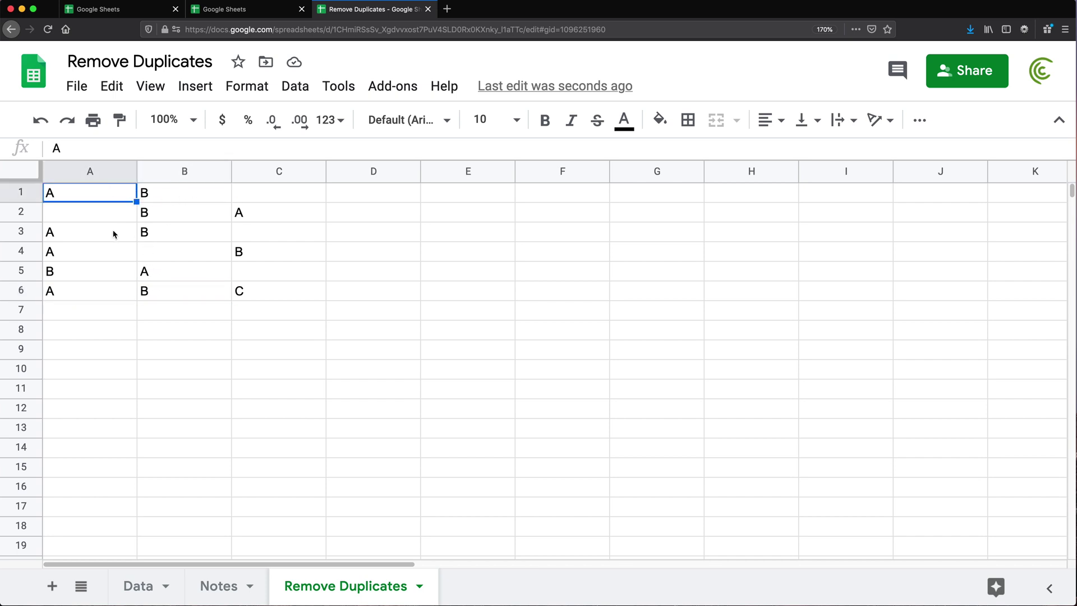
drag(114, 234, 164, 231)
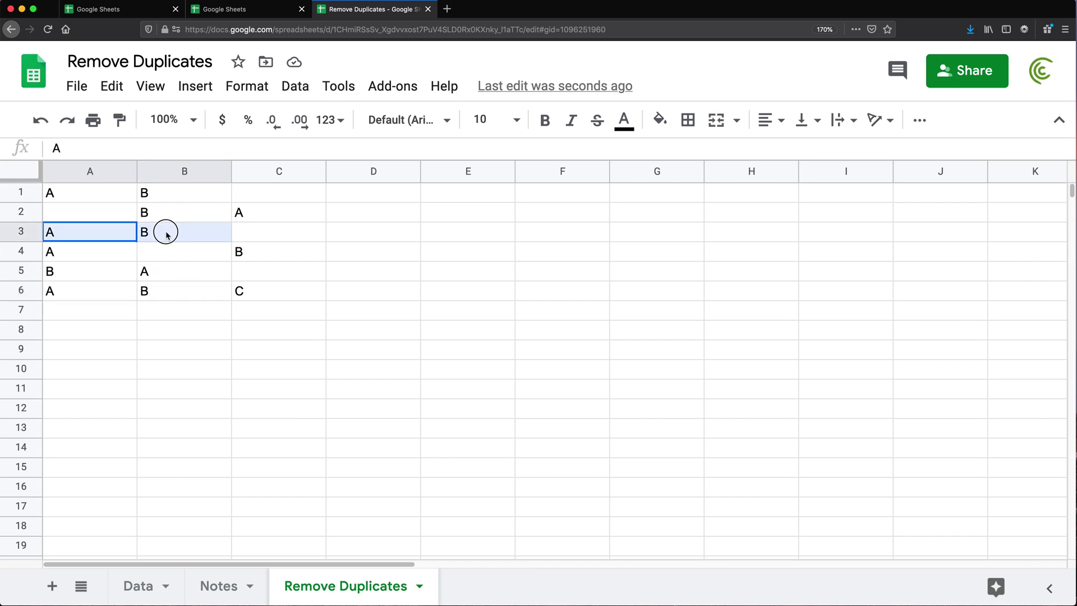
click(259, 295)
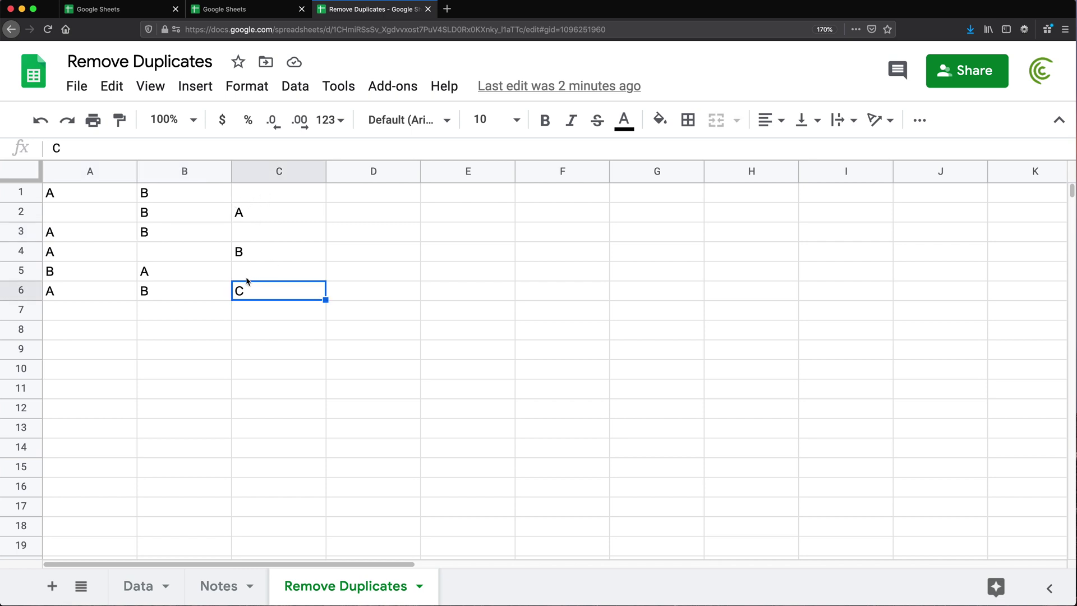
click(264, 193)
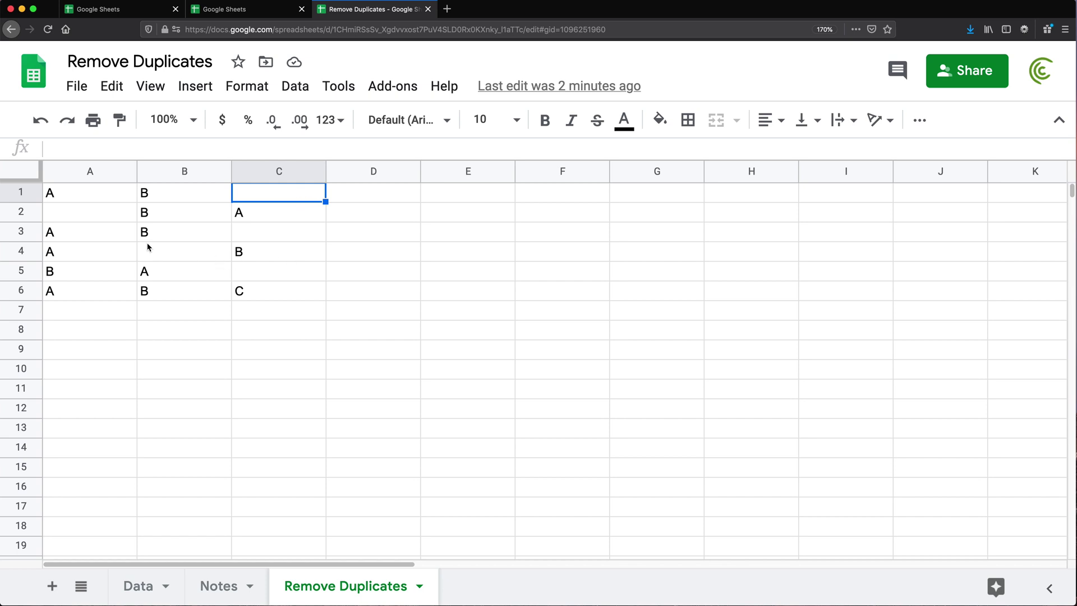
drag(90, 192, 192, 192)
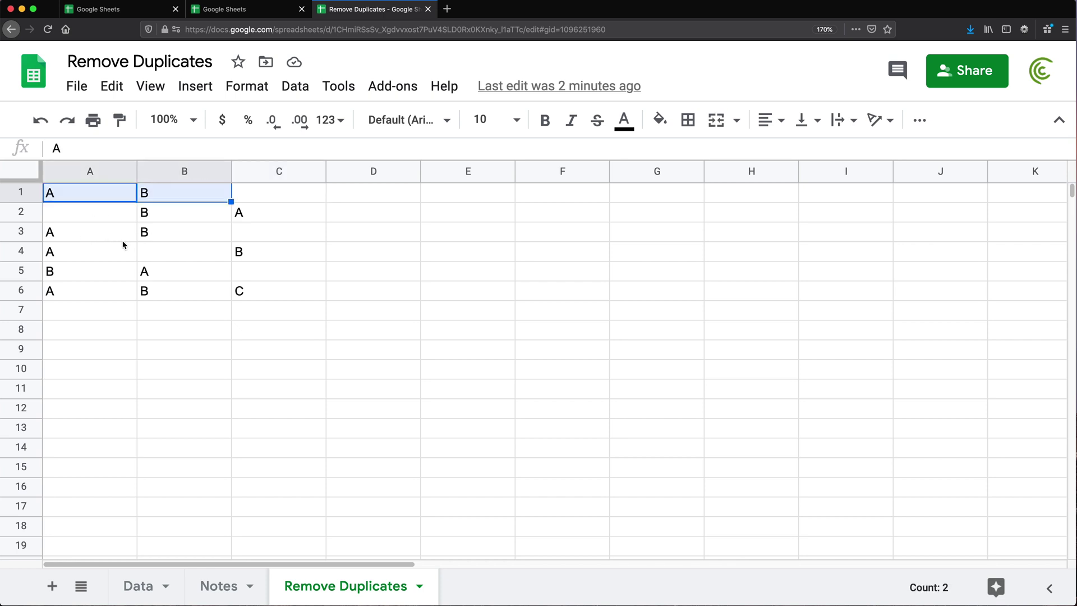
drag(112, 232, 185, 232)
click(405, 245)
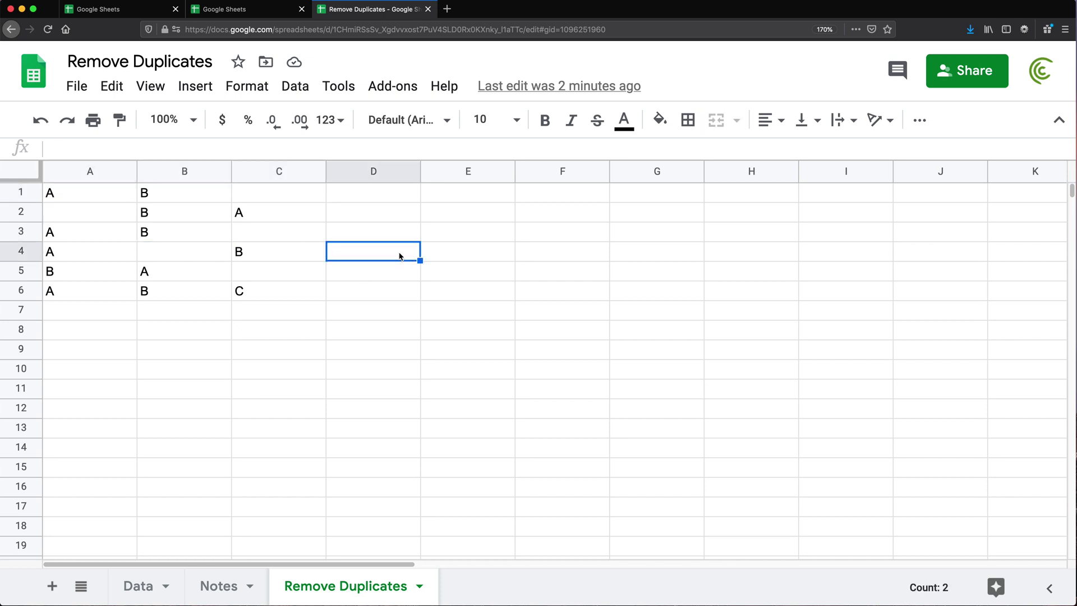
Remove duplicate rows from A1:C6, analyzing columns A, B and C with no header row.
drag(85, 196, 262, 294)
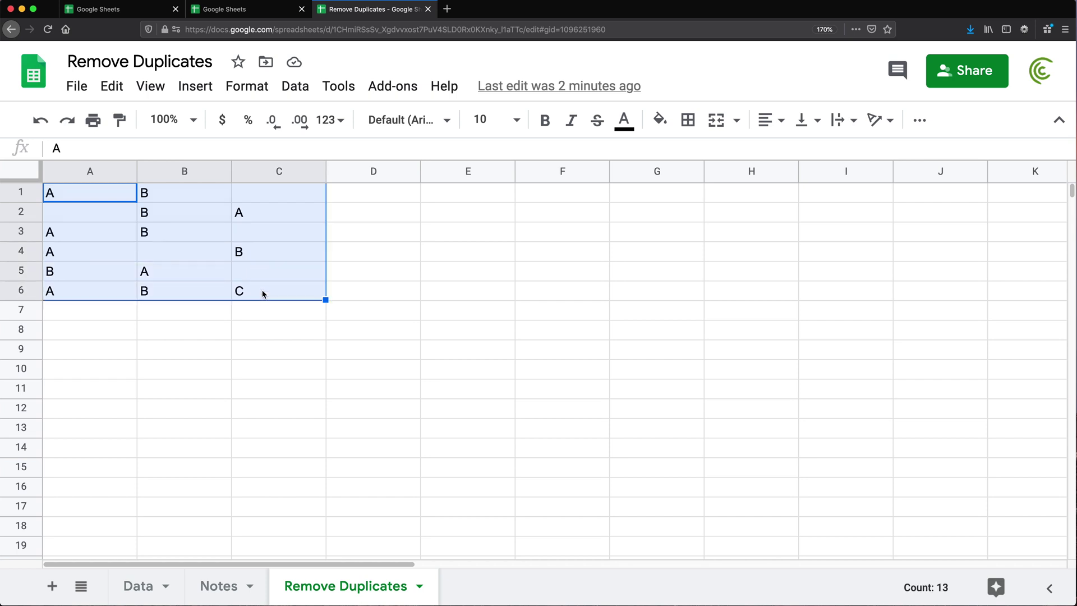
click(296, 94)
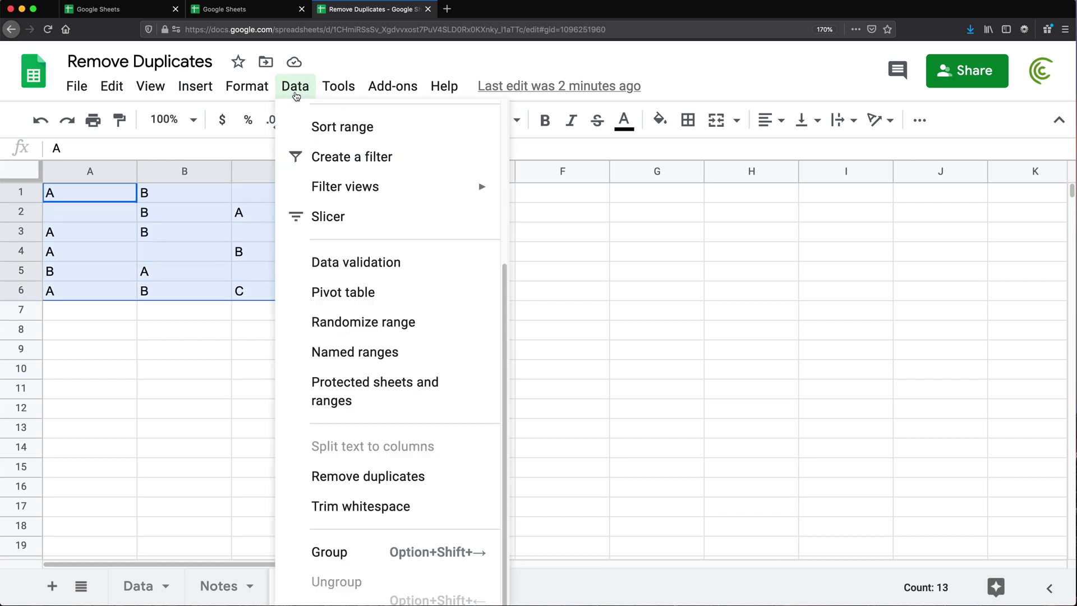
click(365, 479)
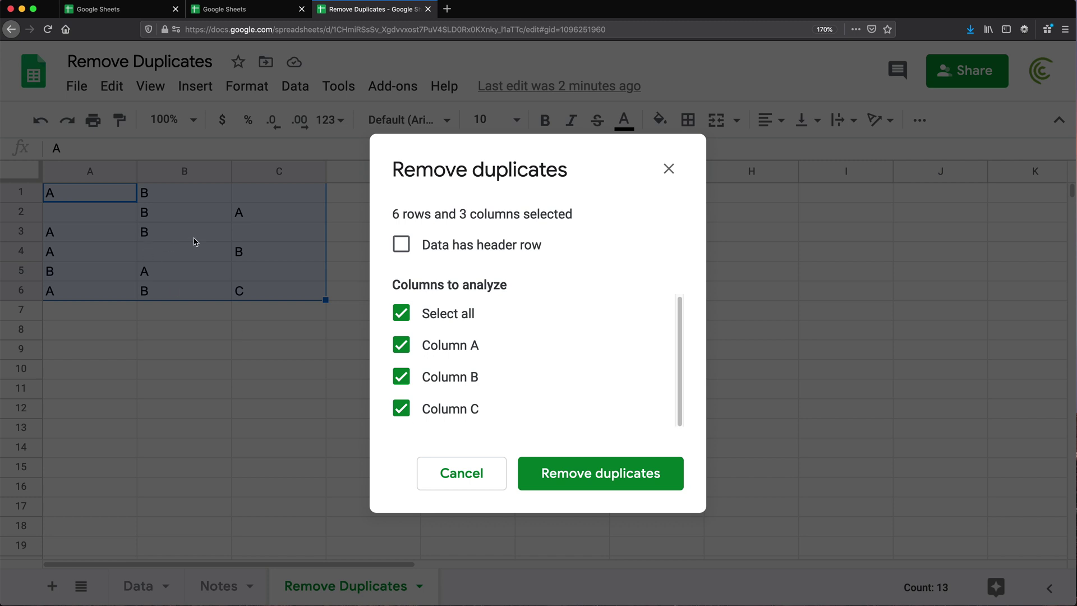
click(615, 480)
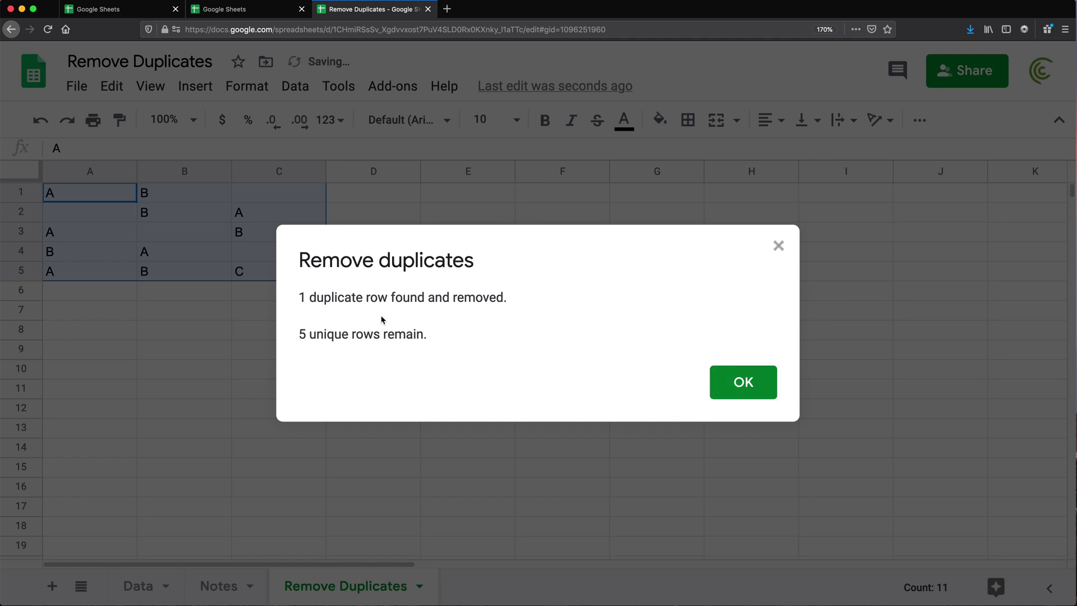
click(764, 392)
Check the first row's A and B entries, and undo the duplicate removal on the data without headers.
drag(92, 198, 156, 192)
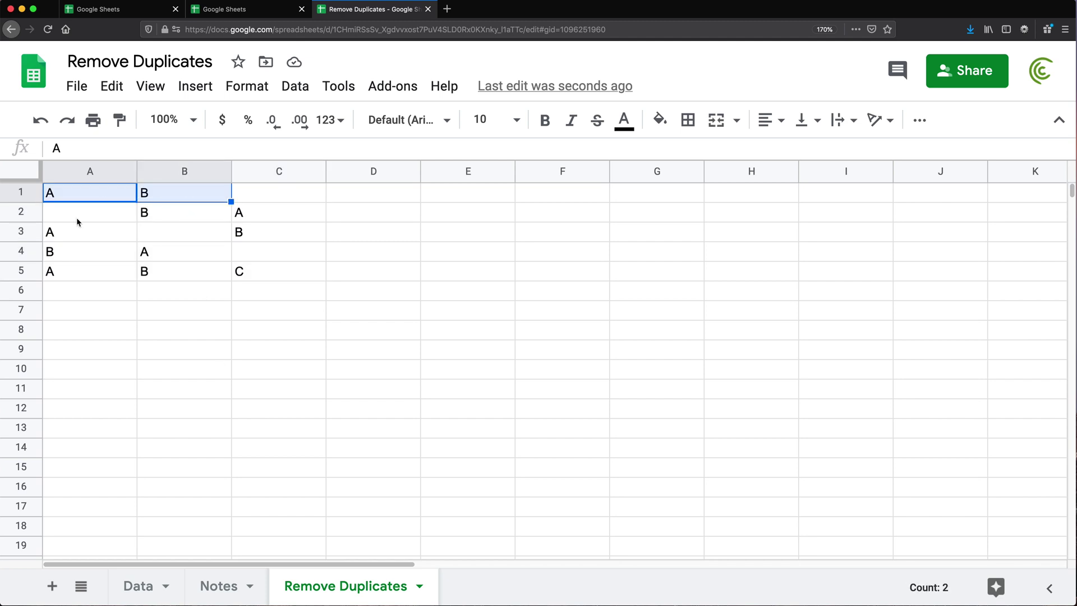
click(39, 123)
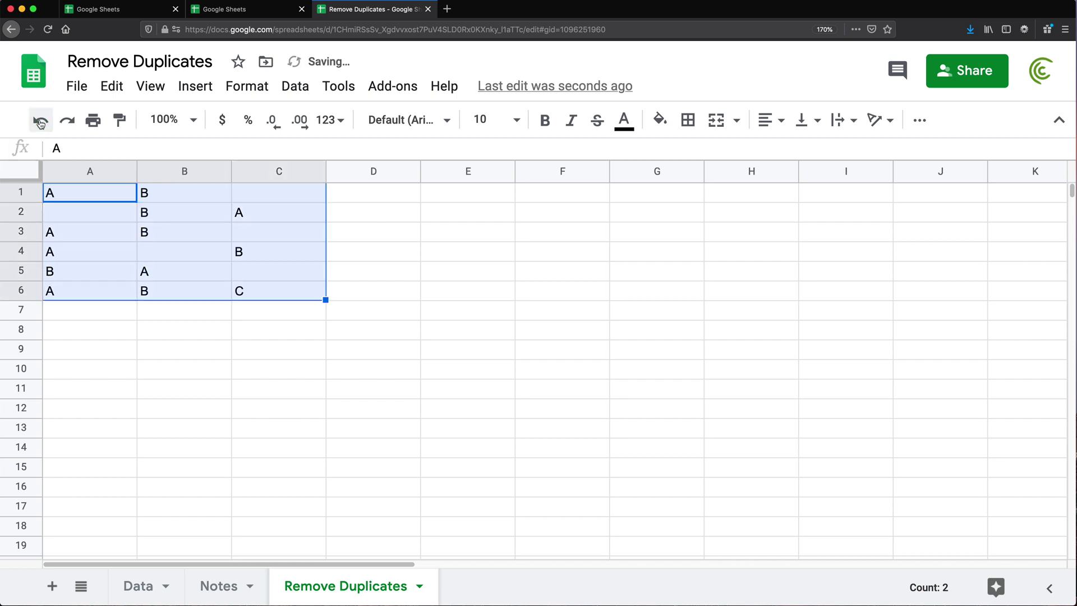
click(180, 230)
Insert a row above row 1 and enter the headers Col1, Col2 and Col3 in A1:C1.
right_click(24, 195)
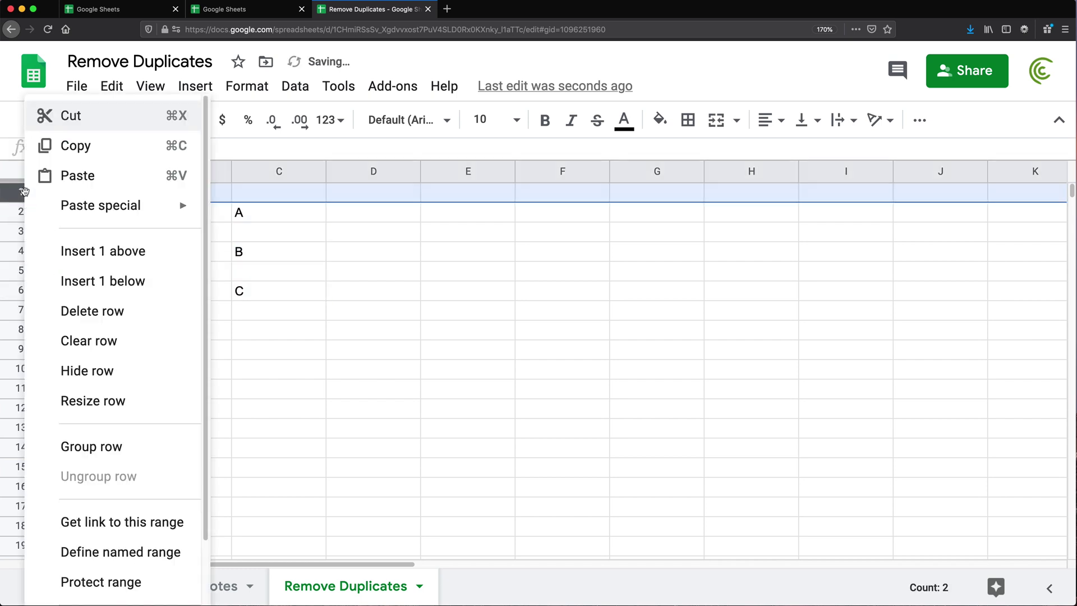
click(142, 264)
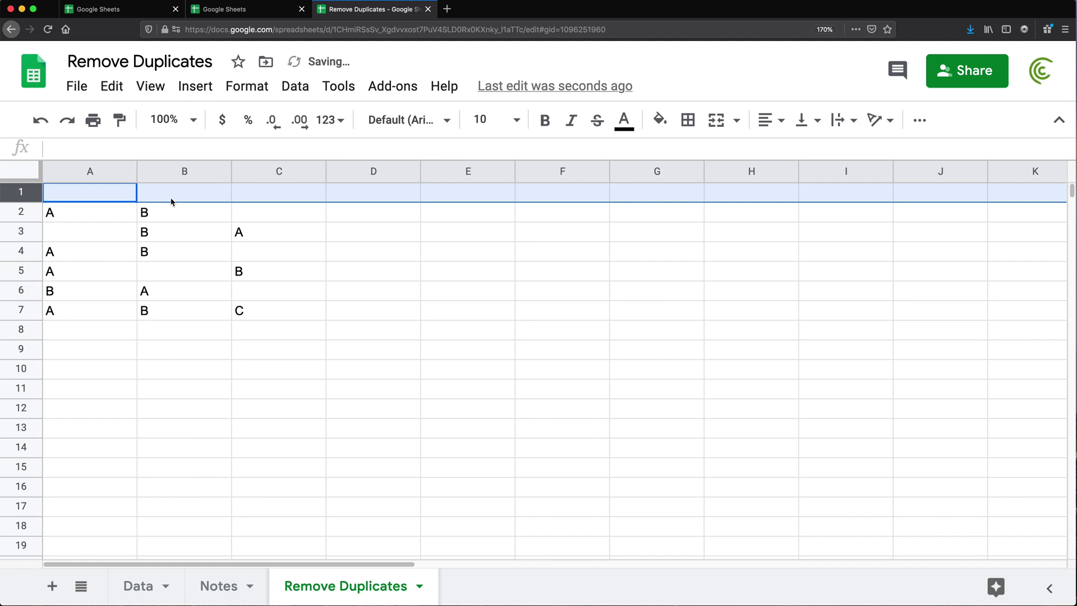
click(94, 198)
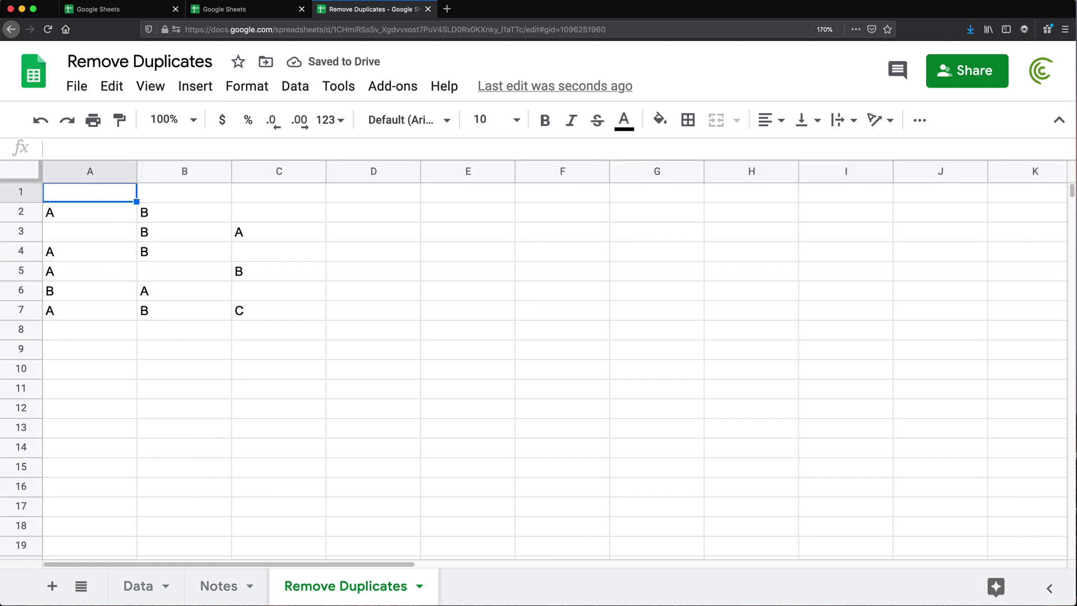
text(Col1)
key(Tab)
text(Co)
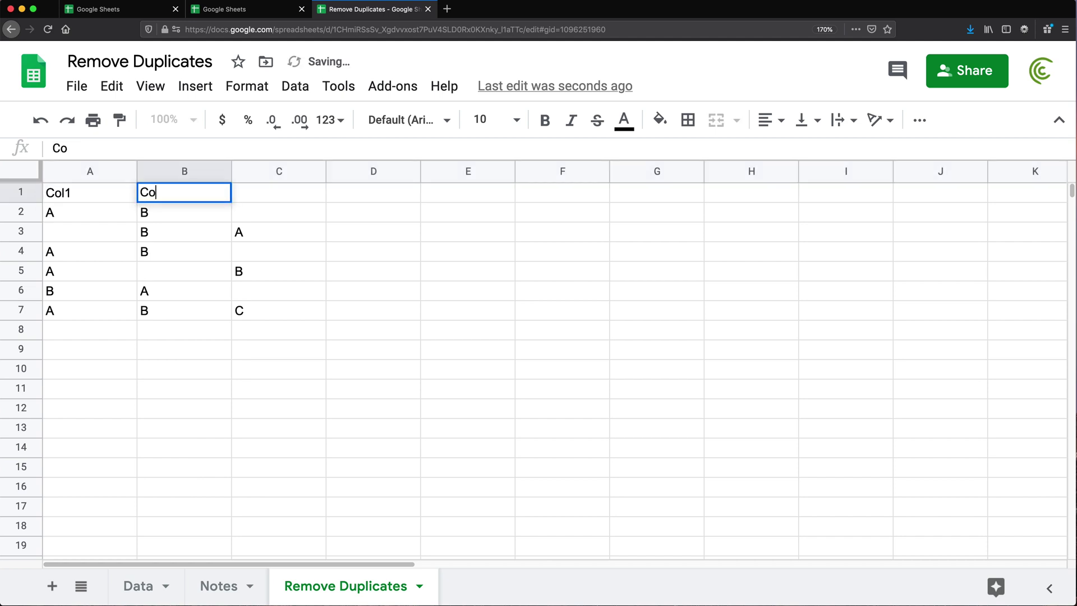
text(l2)
key(Tab)
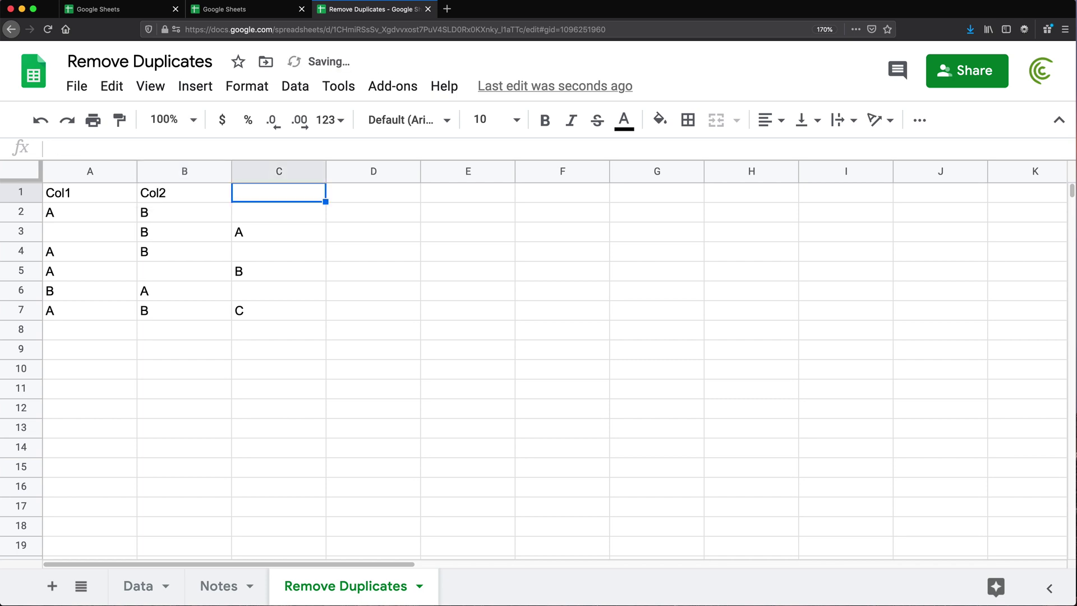
text(Col3)
key(Return)
Make the column headers in A1:C1 bold.
drag(96, 201, 279, 193)
key(ctrl+b)
click(374, 252)
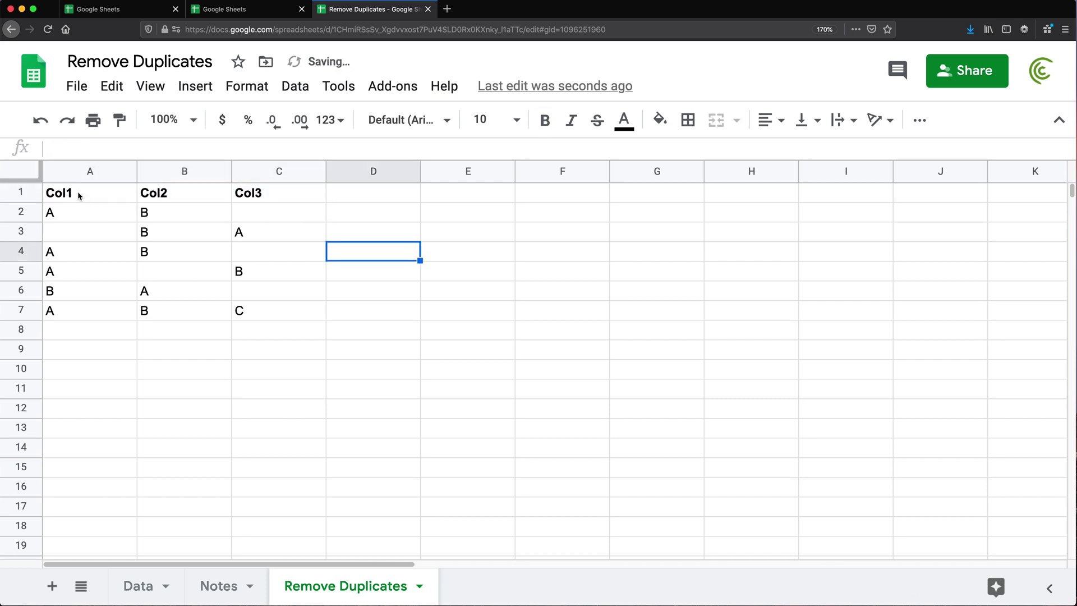
Remove duplicate rows from A1:C7, treating the first row as a header and analyzing Col1, Col2 and Col3.
drag(79, 195, 309, 307)
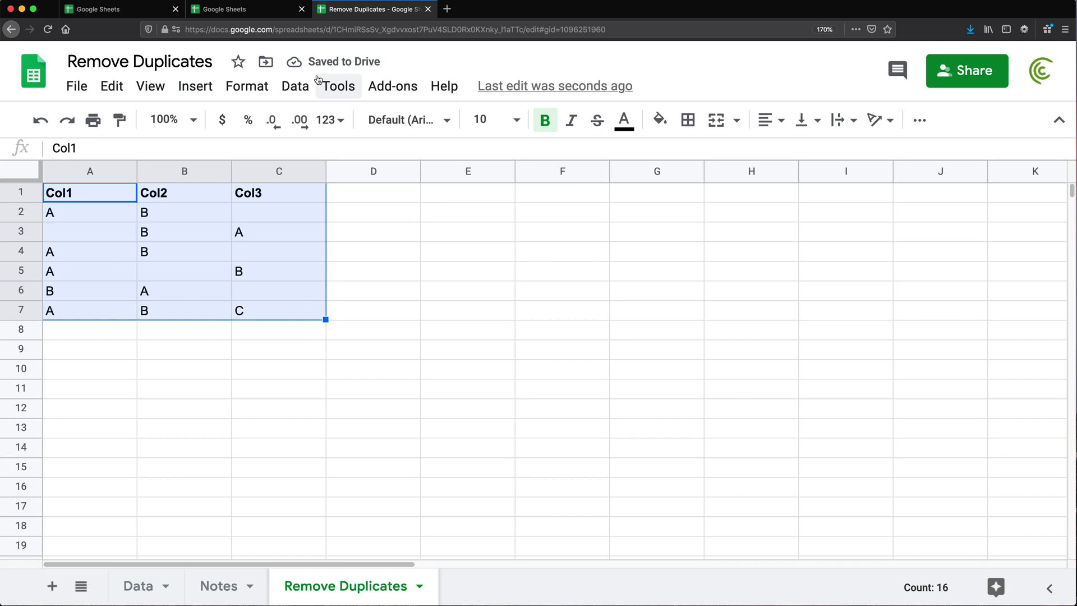
click(295, 86)
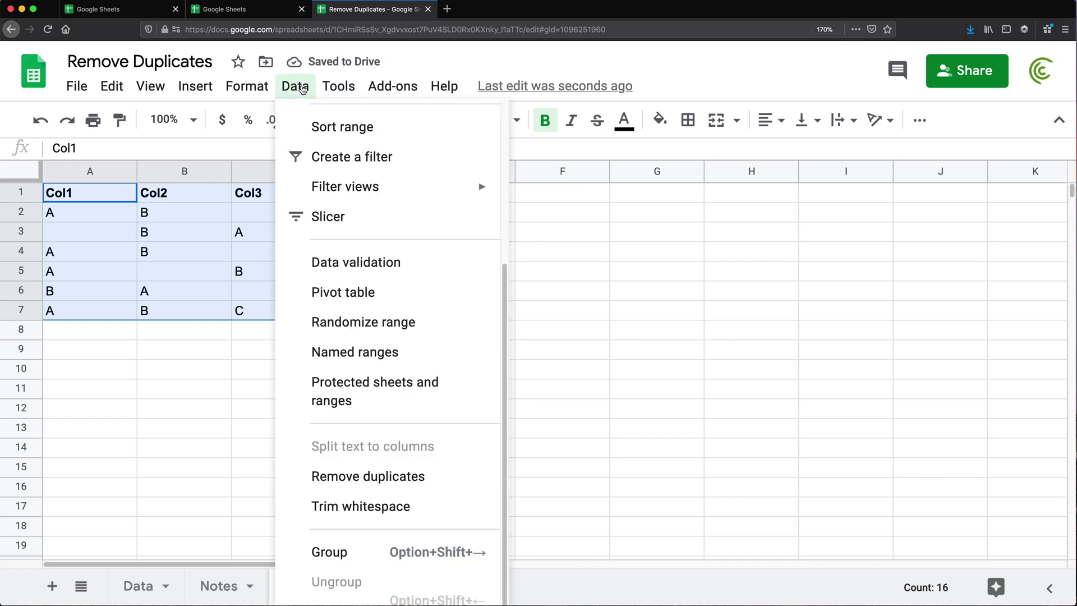
click(418, 476)
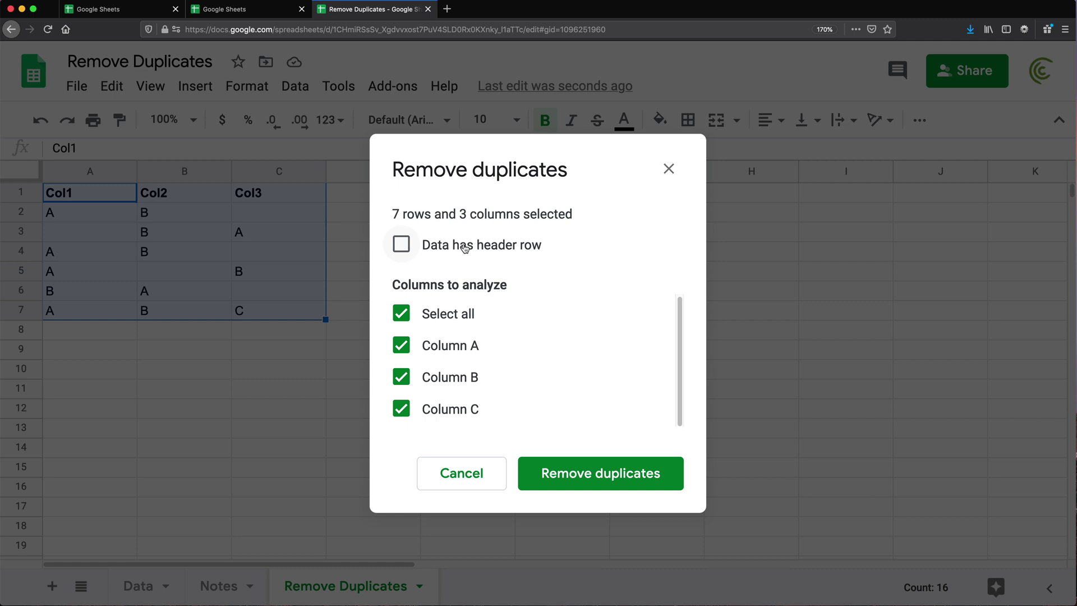
click(464, 249)
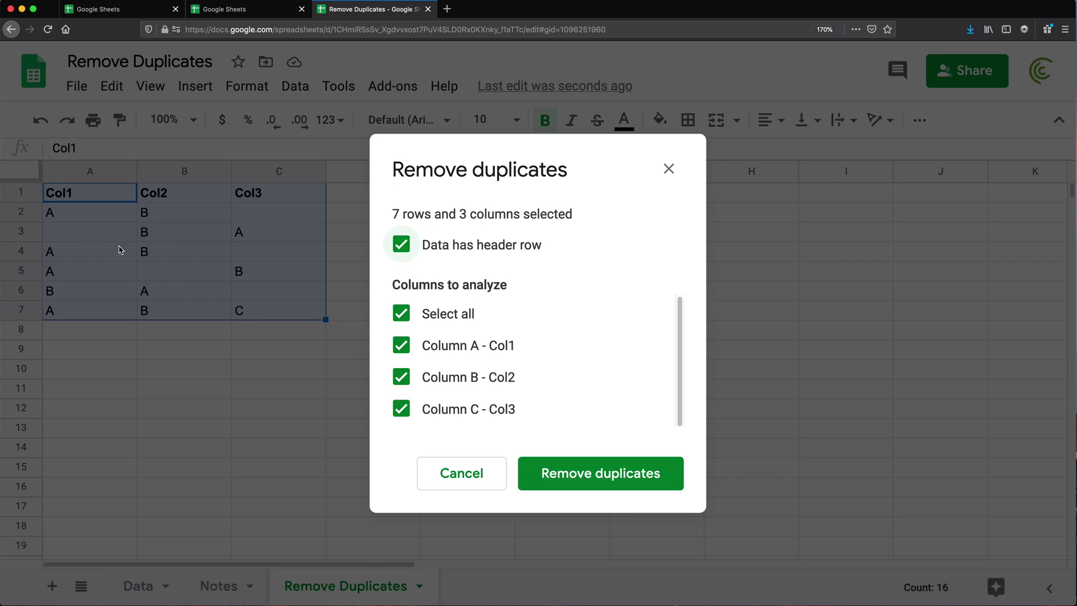
click(616, 474)
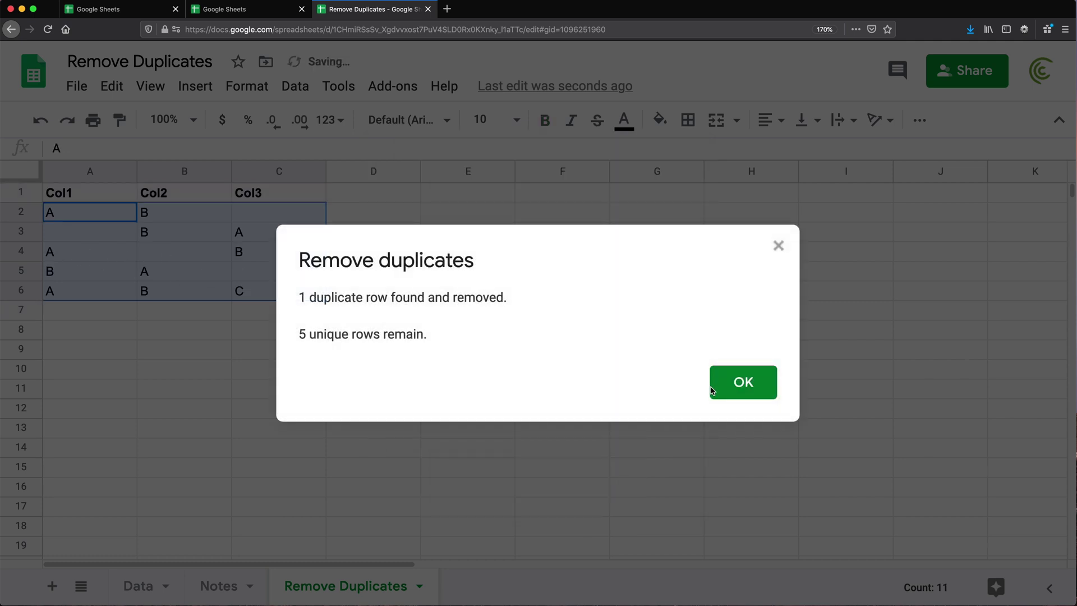
click(736, 392)
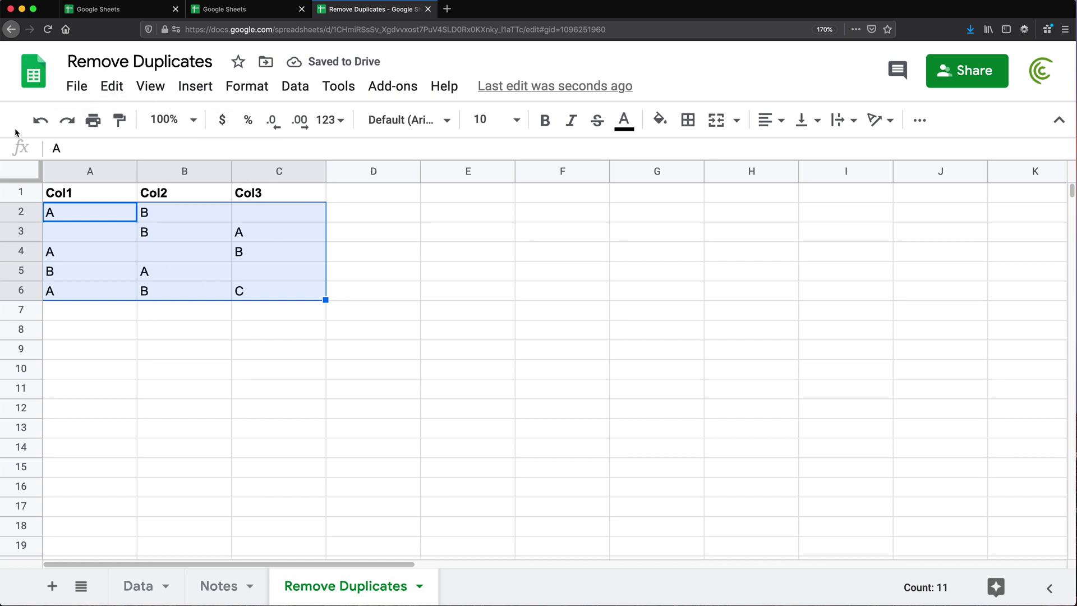
Undo the last duplicate removal and review the Col1 and Col2 data separately from Col3.
click(40, 122)
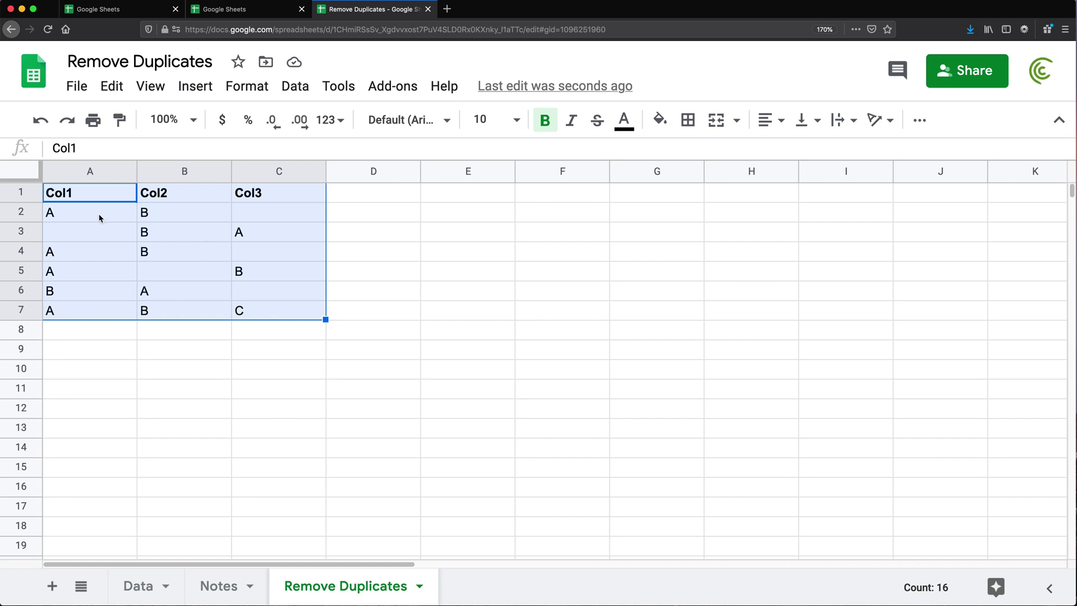
drag(85, 196, 175, 312)
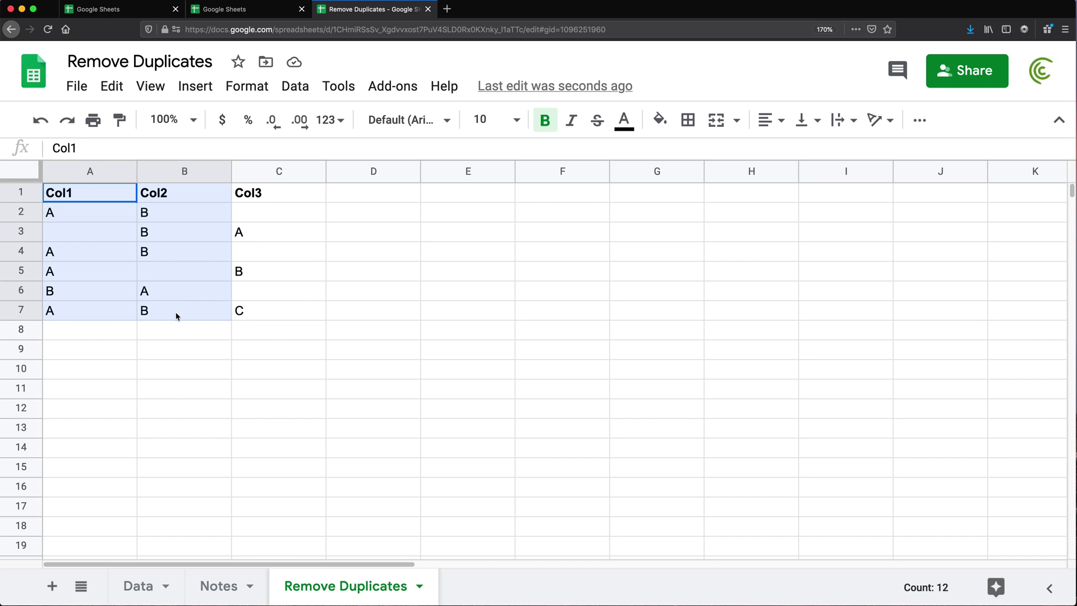
drag(261, 193, 258, 318)
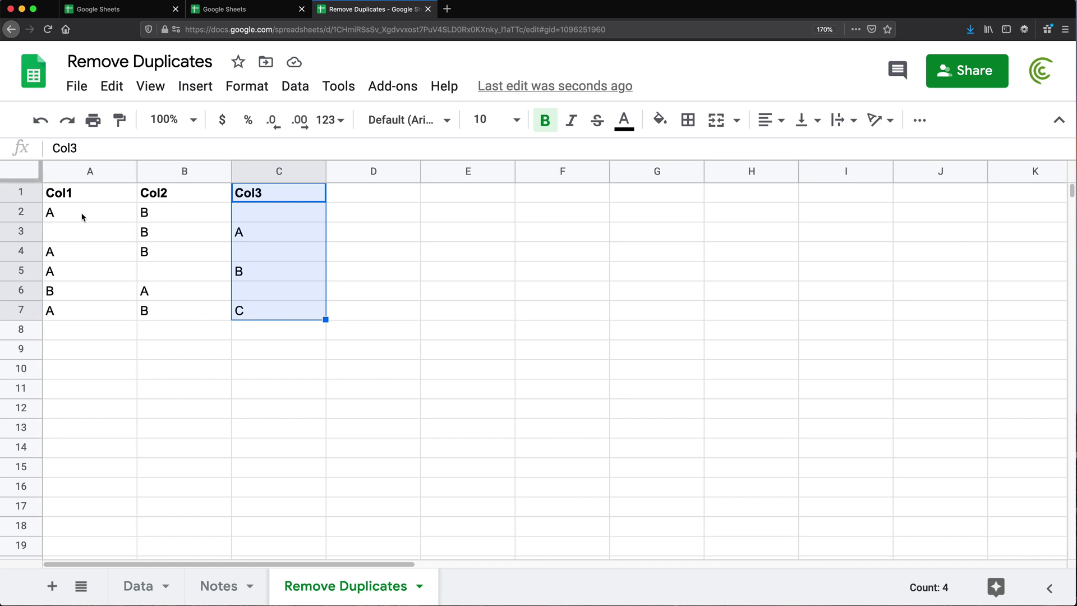
Make rows 2, 4 and 7 bold to mark the rows with A in Col1 and B in Col2.
drag(81, 217, 149, 215)
drag(77, 253, 167, 262)
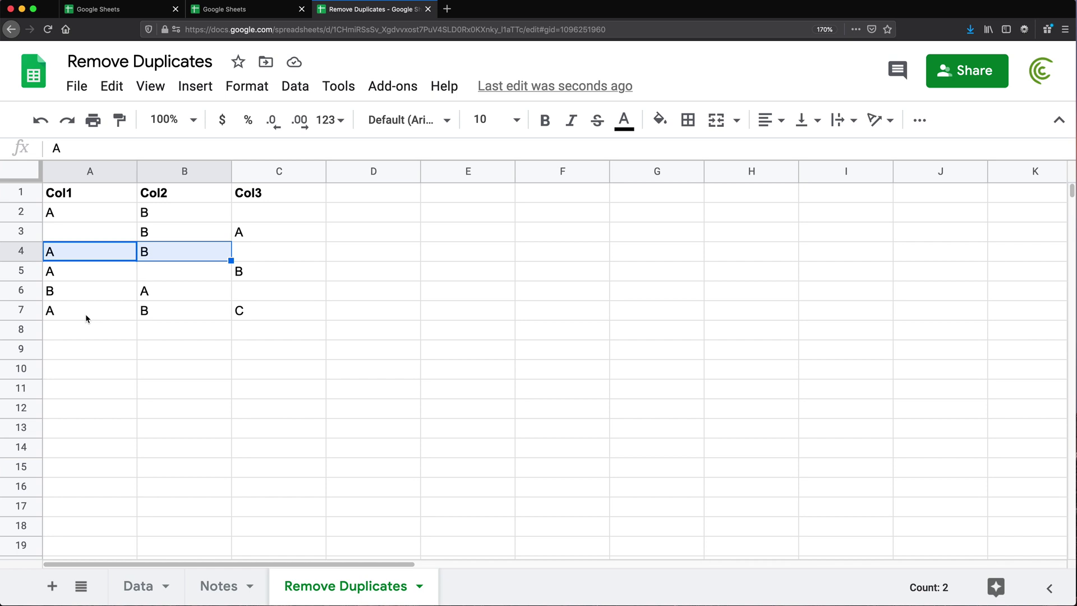
drag(85, 318, 173, 315)
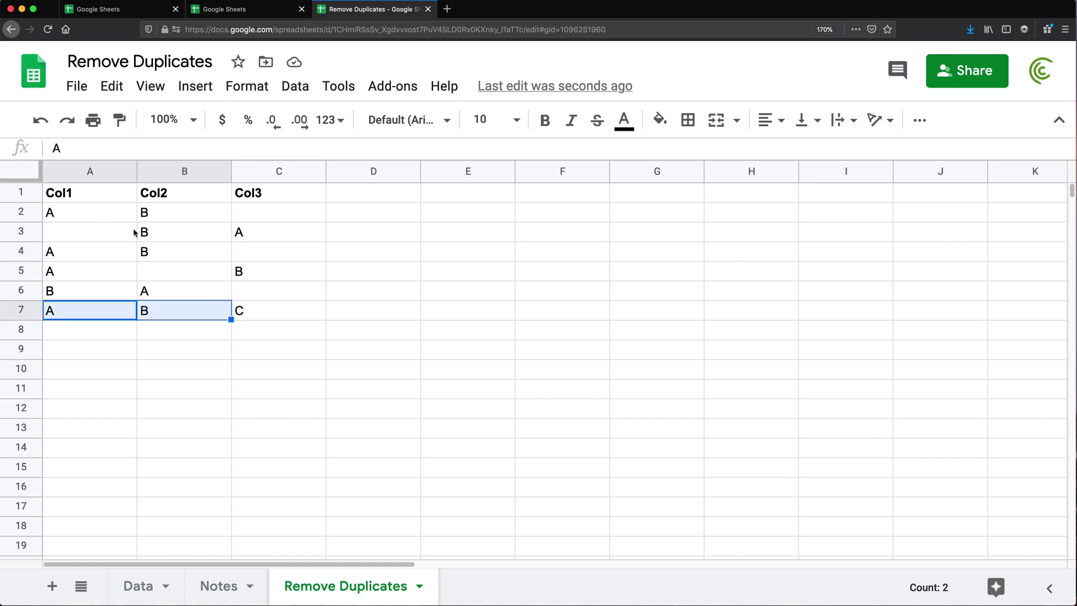
key(shift+space)
key(ctrl+b)
click(21, 250)
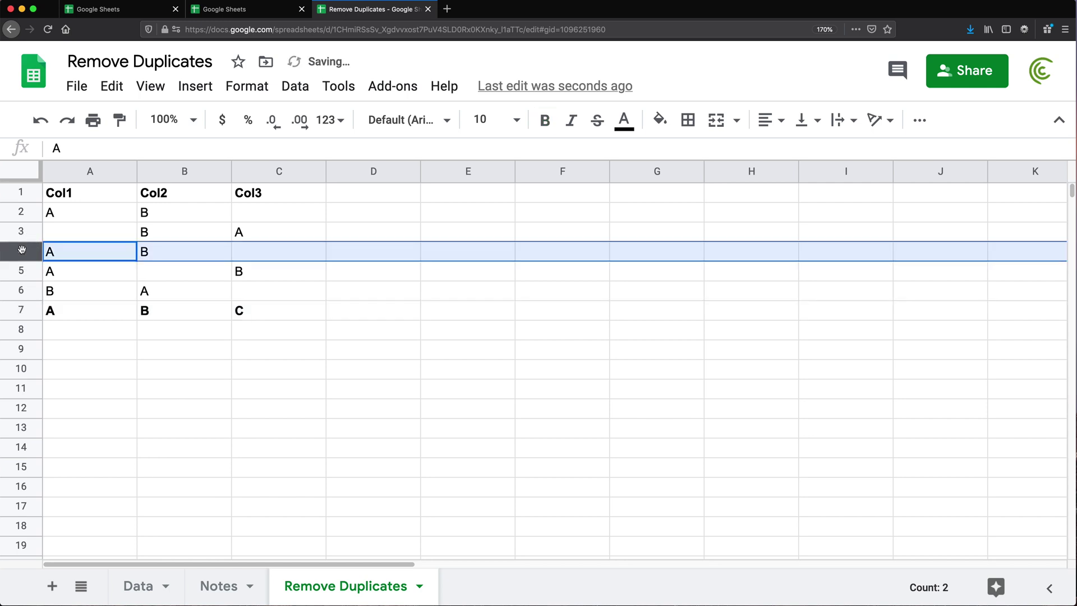
key(ctrl+b)
click(32, 213)
key(ctrl+b)
click(203, 343)
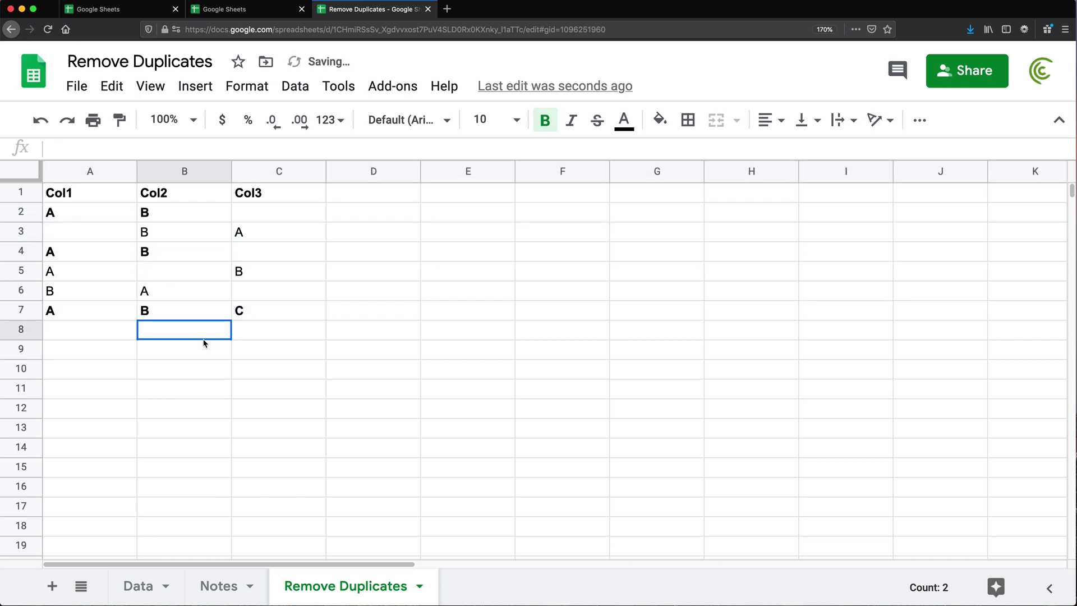
Remove duplicate rows from A1:C7, treating the first row as a header and analyzing only Col1 and Col2.
drag(77, 195, 291, 320)
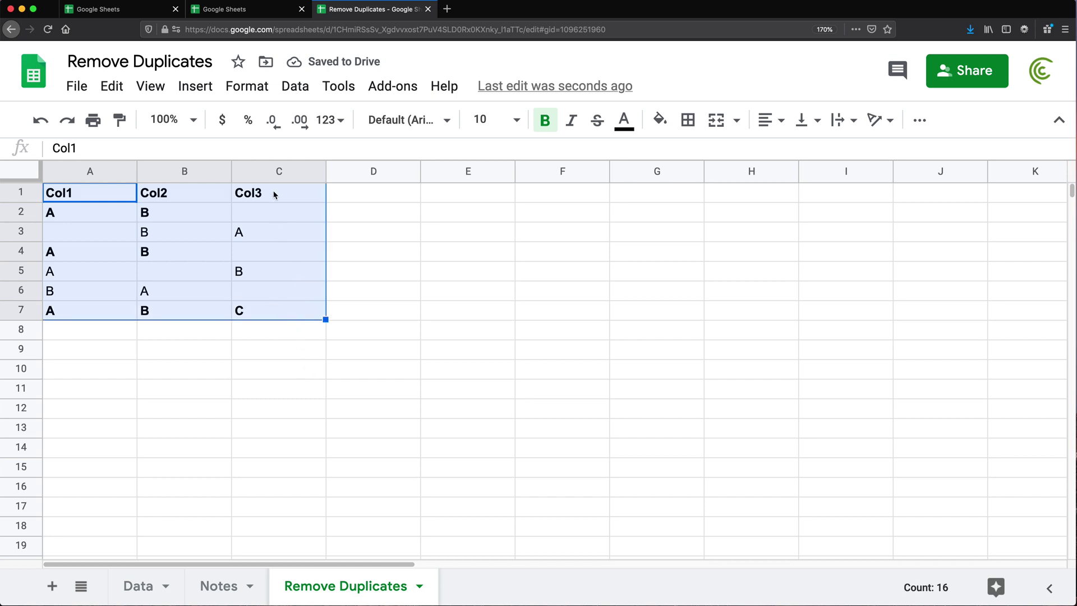
click(301, 89)
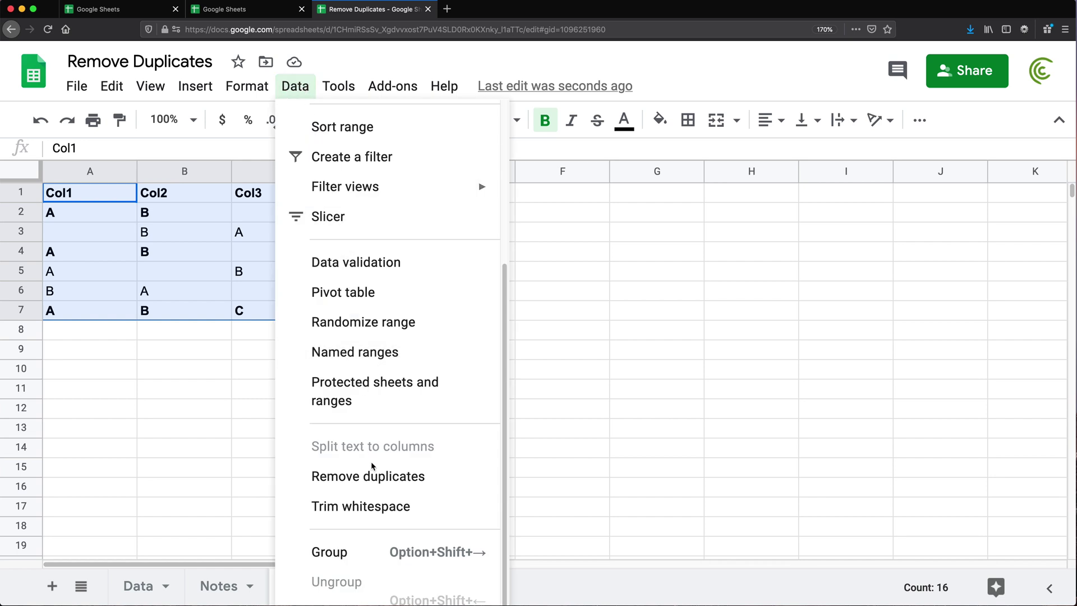
click(385, 480)
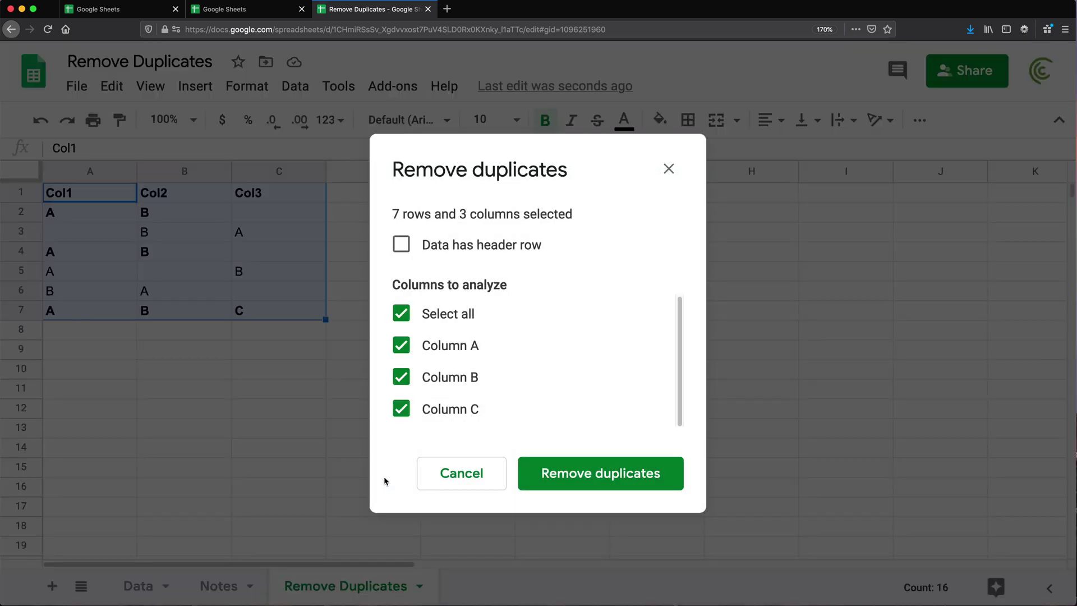
click(460, 250)
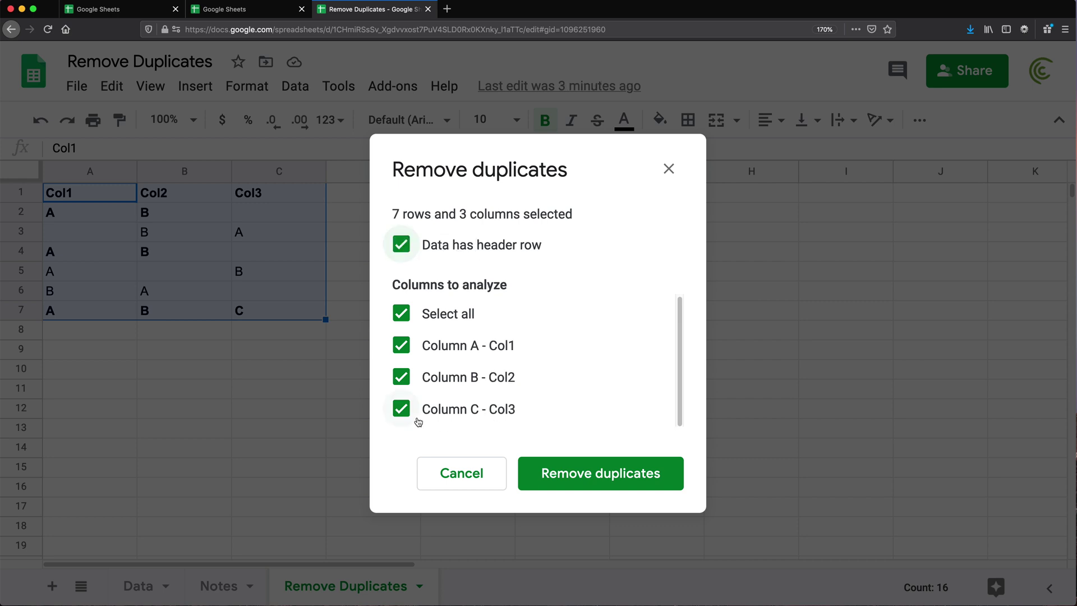
click(448, 415)
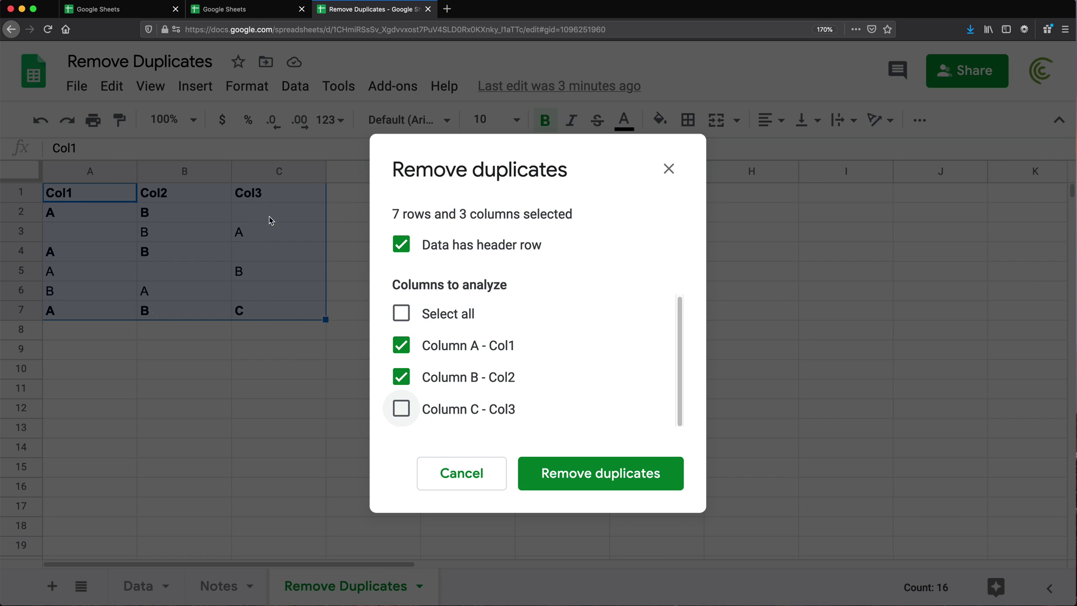
click(612, 478)
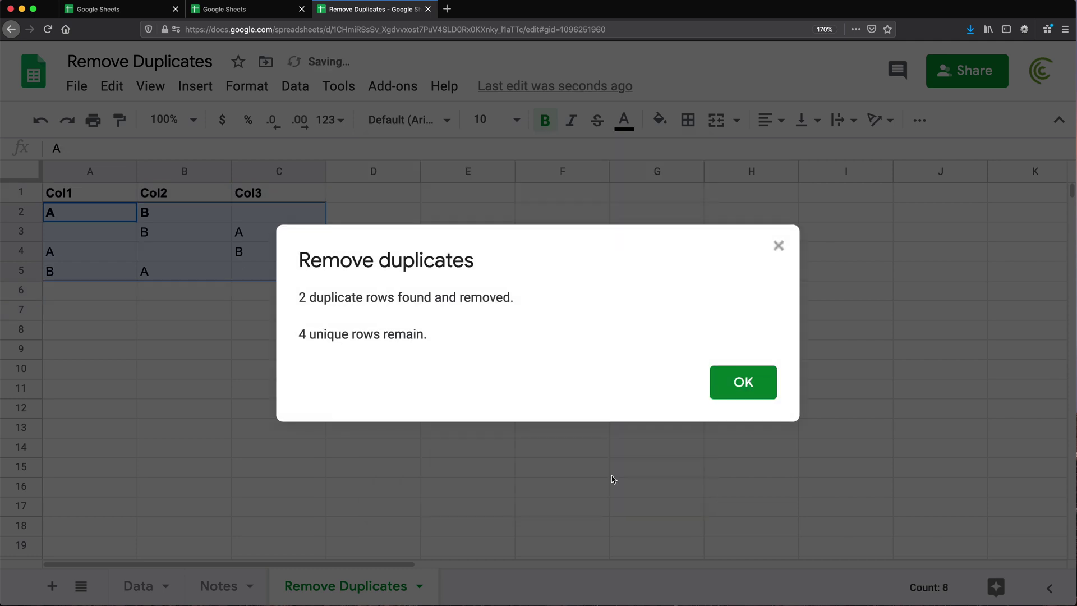
click(753, 387)
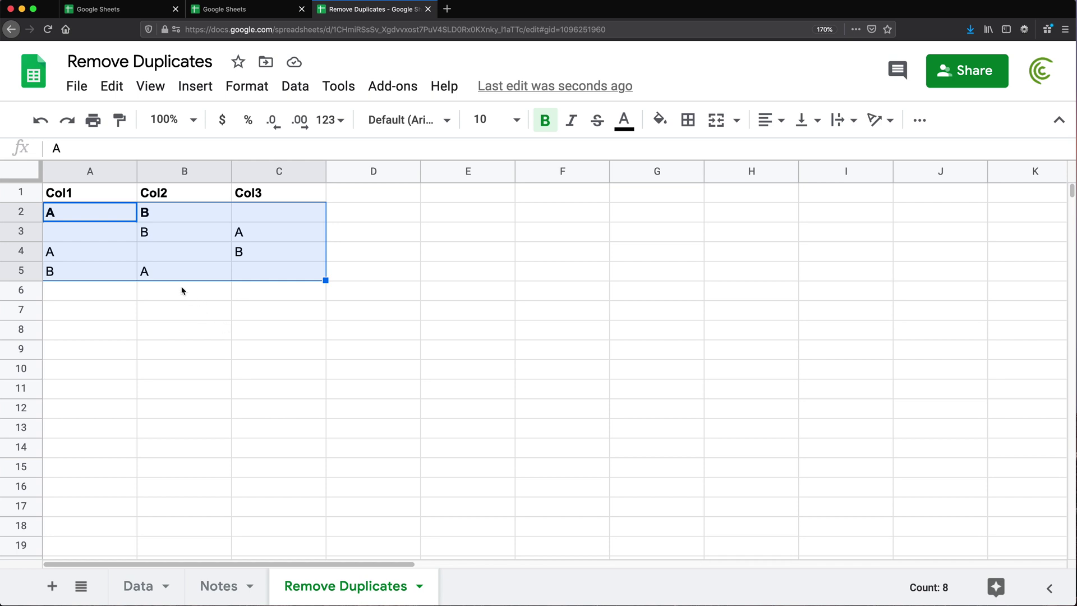
Undo the last duplicate removal and compare rows 2, 4 and 7 across Col1, Col2 and Col3.
drag(95, 212, 207, 211)
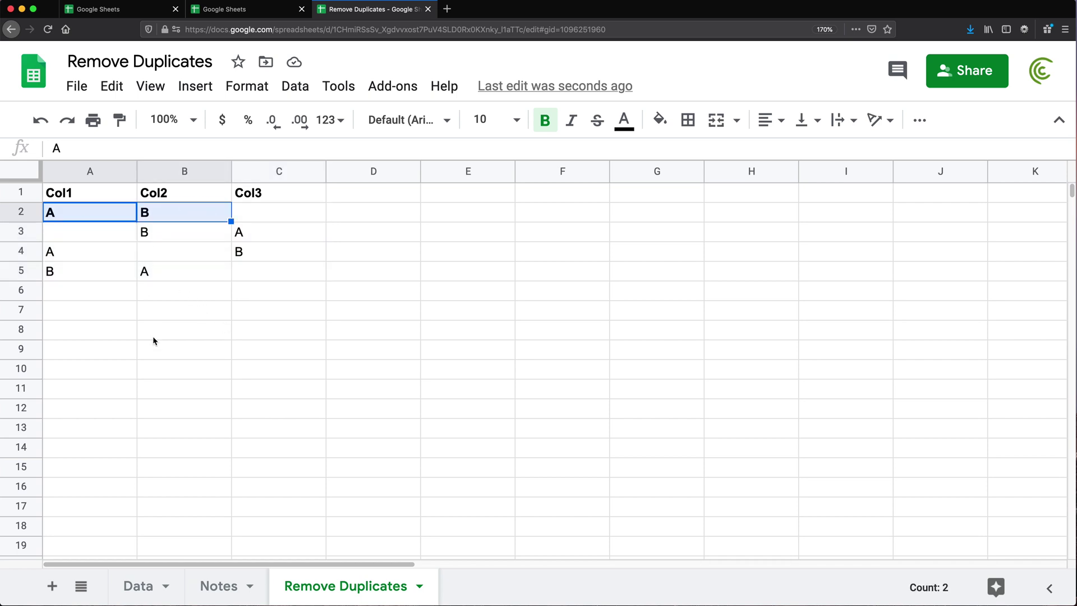
drag(82, 350, 307, 349)
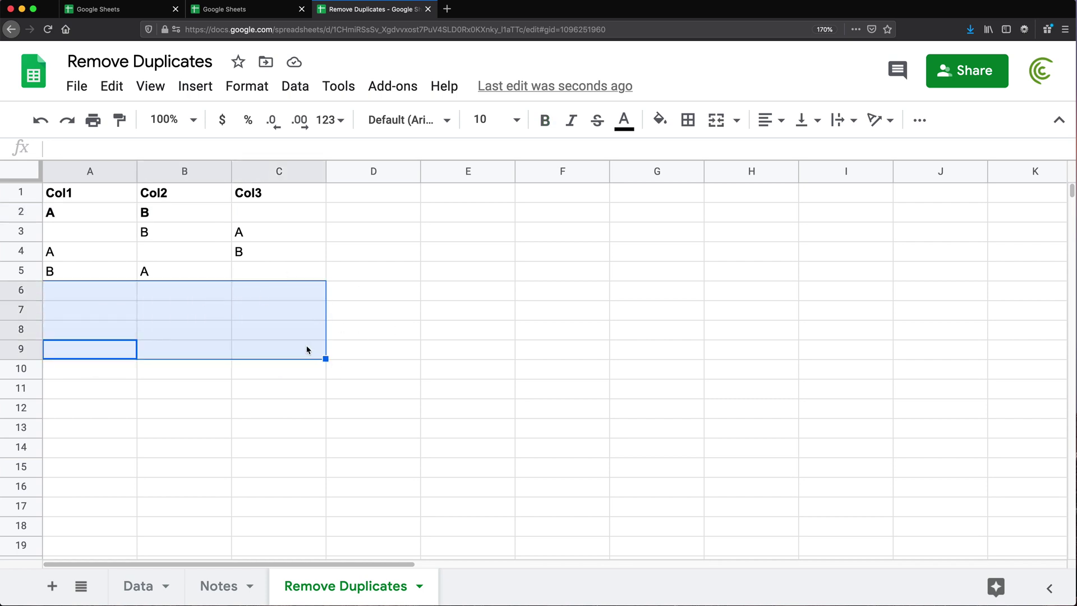
click(40, 119)
click(451, 368)
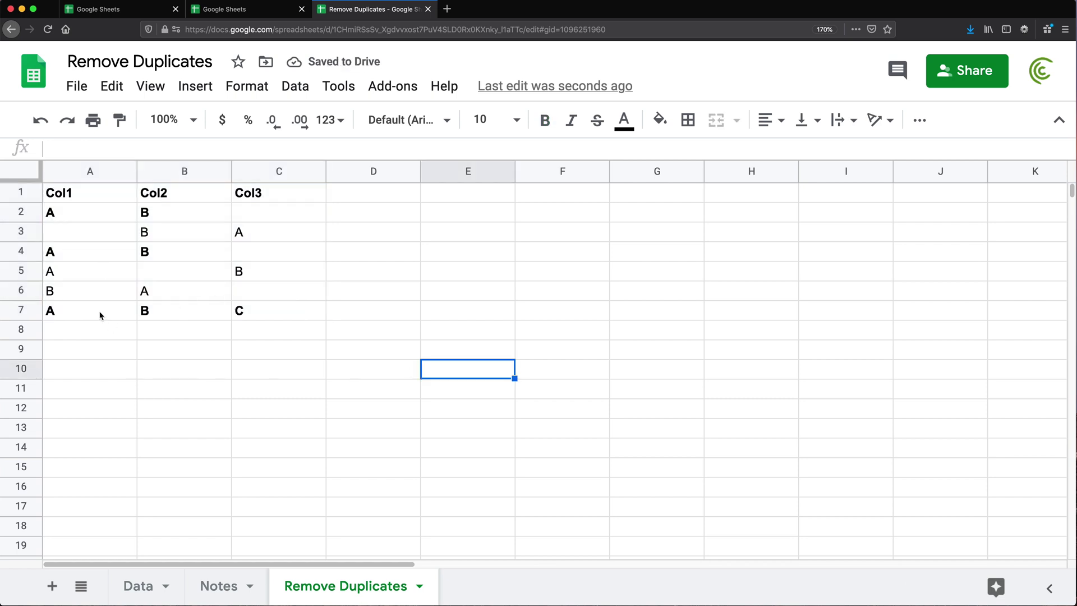
drag(101, 316, 263, 312)
drag(91, 251, 269, 252)
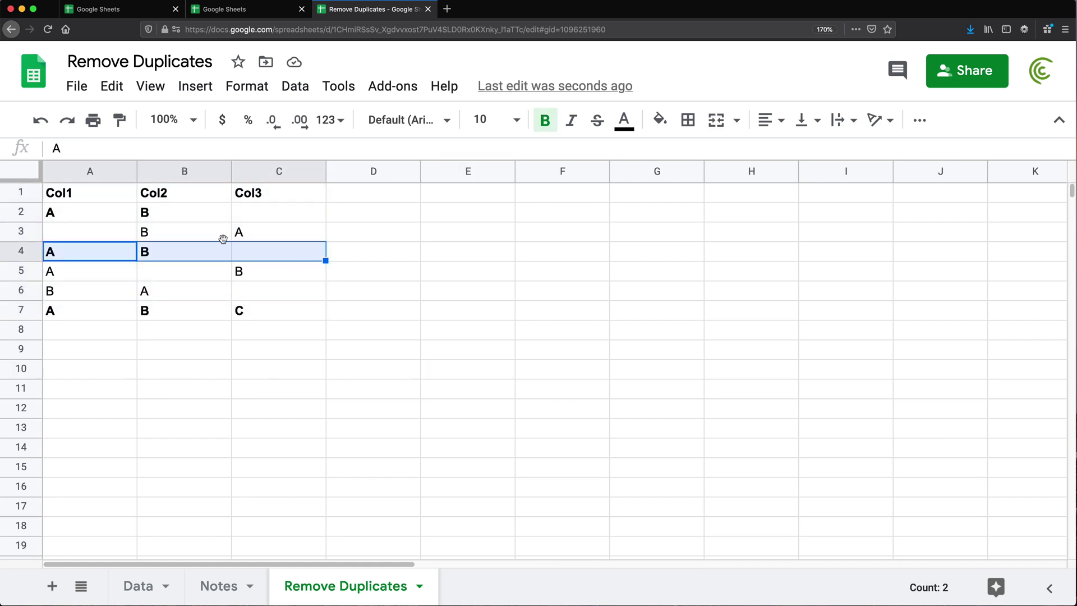
drag(79, 216, 325, 218)
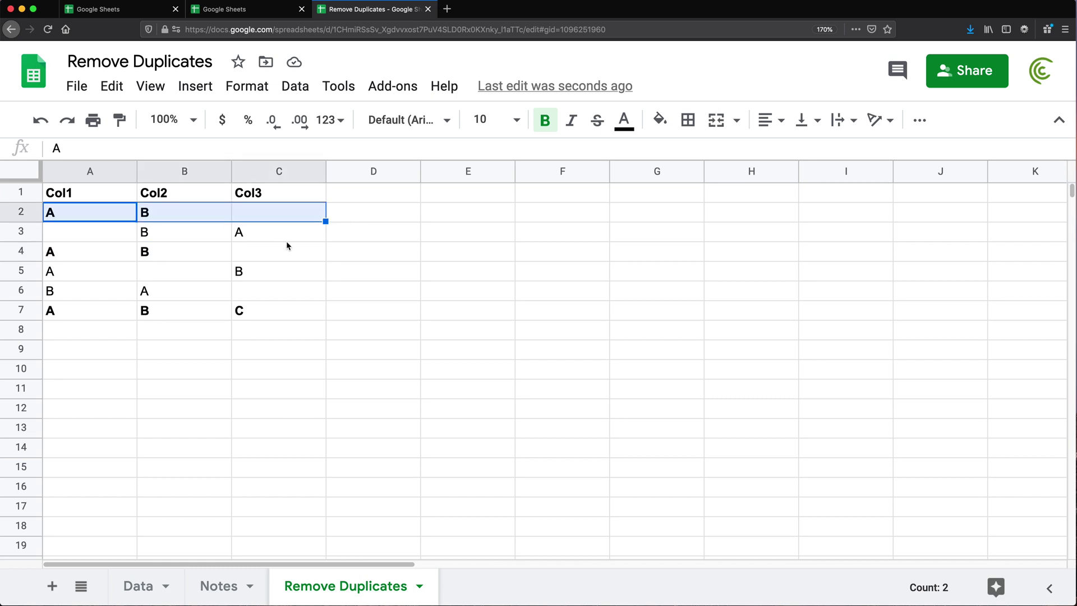
click(283, 369)
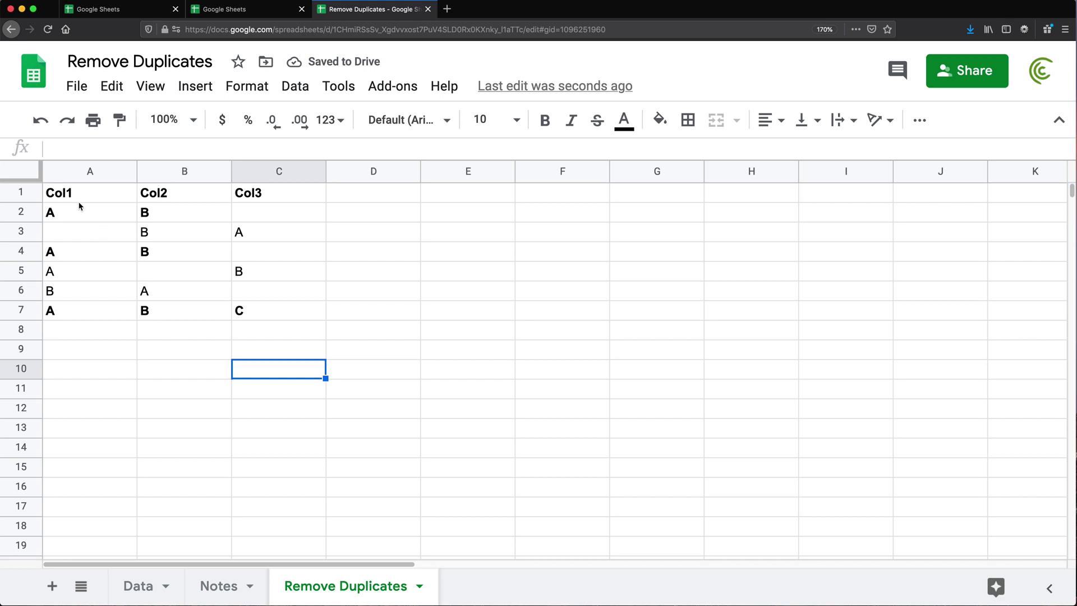
drag(92, 211, 168, 213)
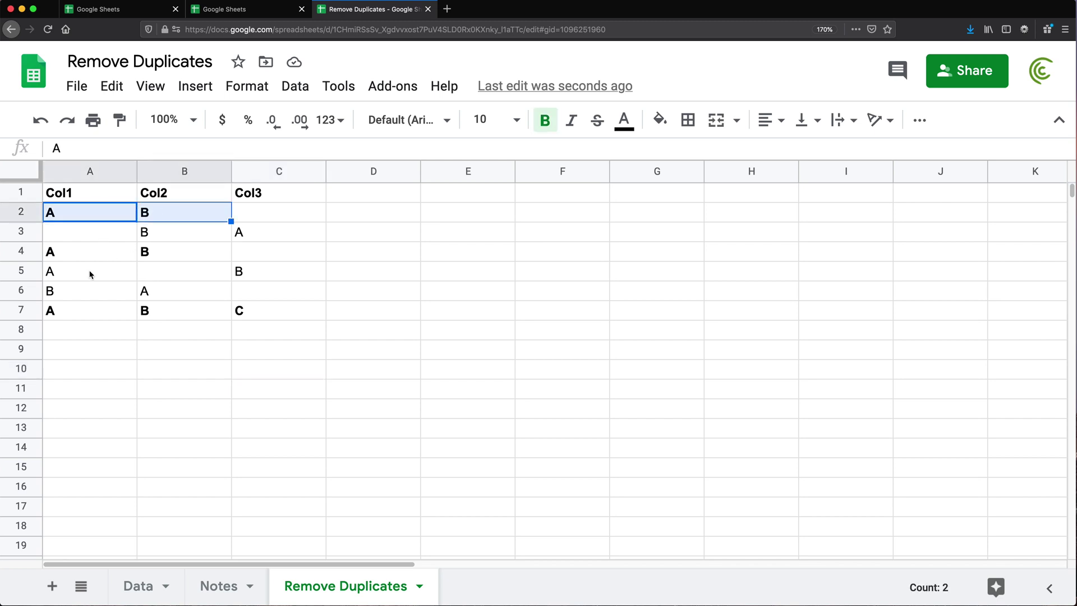
drag(90, 254, 181, 258)
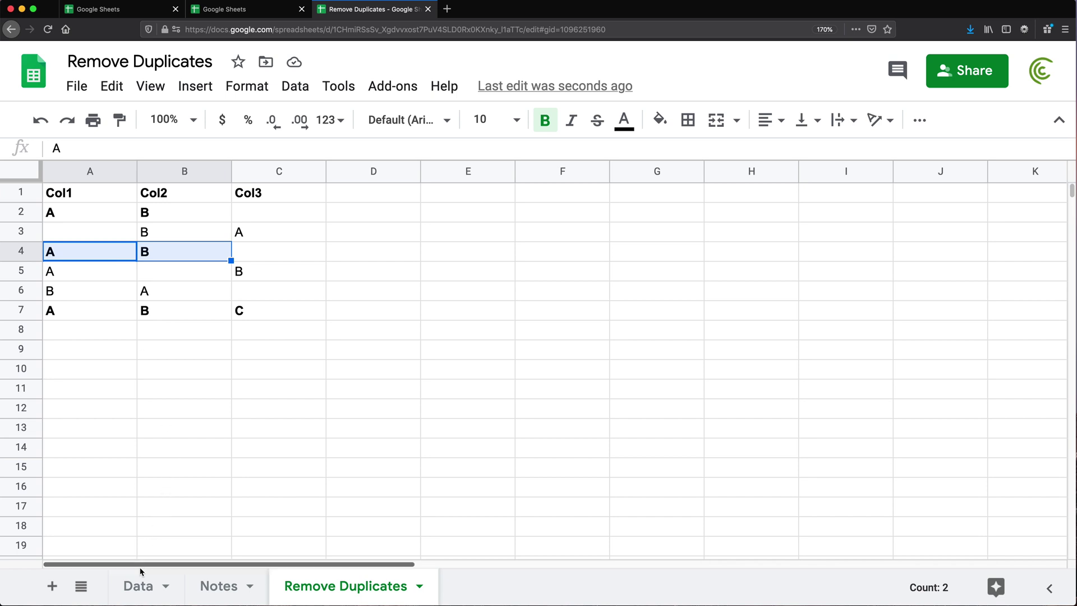
On the Data sheet, copy the State column with its header from C1:C14 to G1.
click(140, 586)
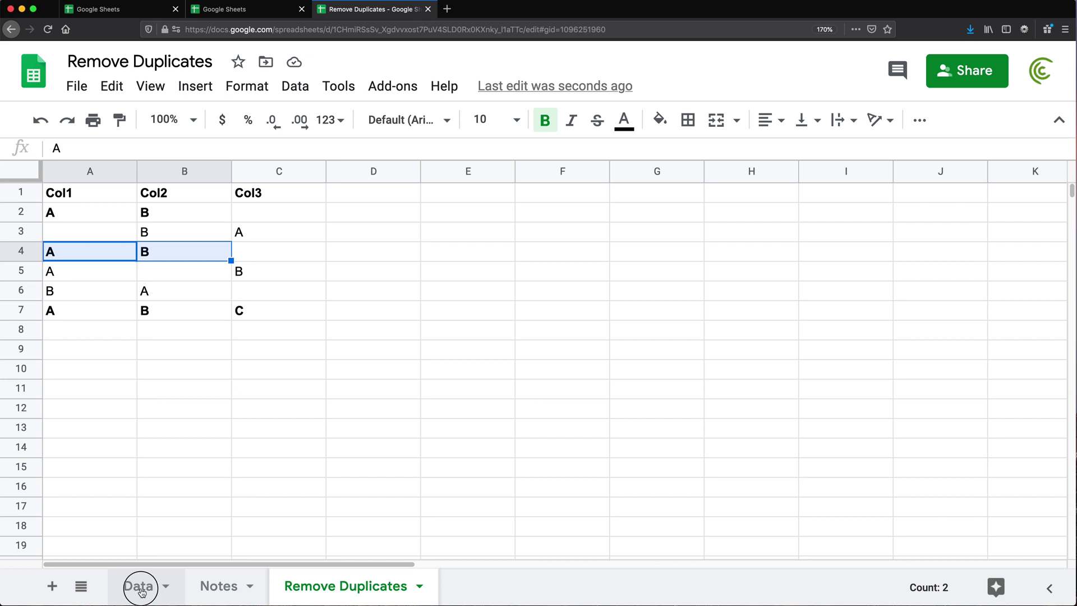
click(460, 255)
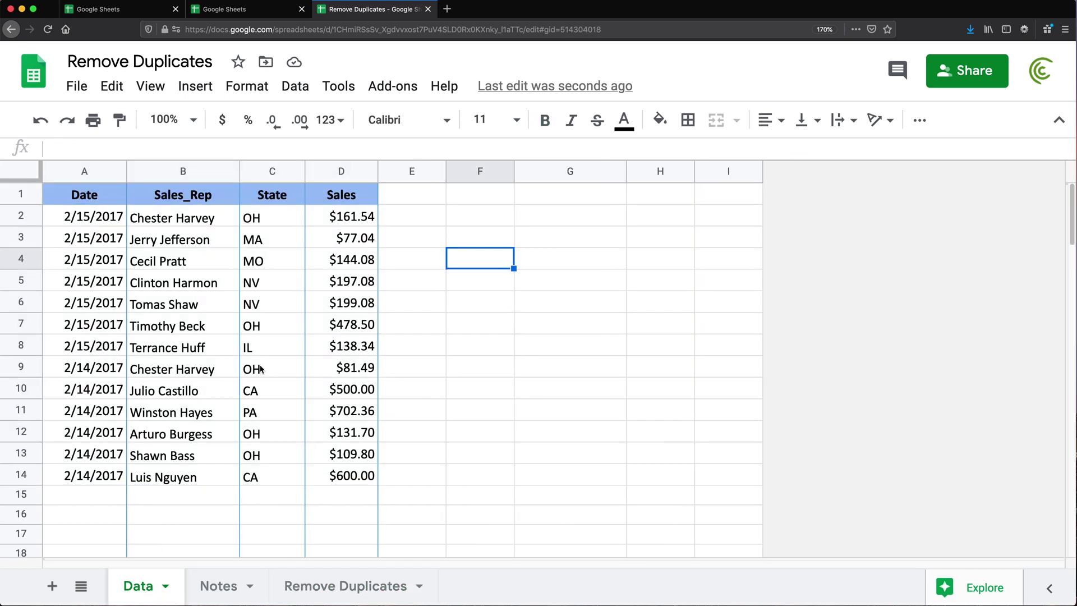
drag(264, 219, 290, 483)
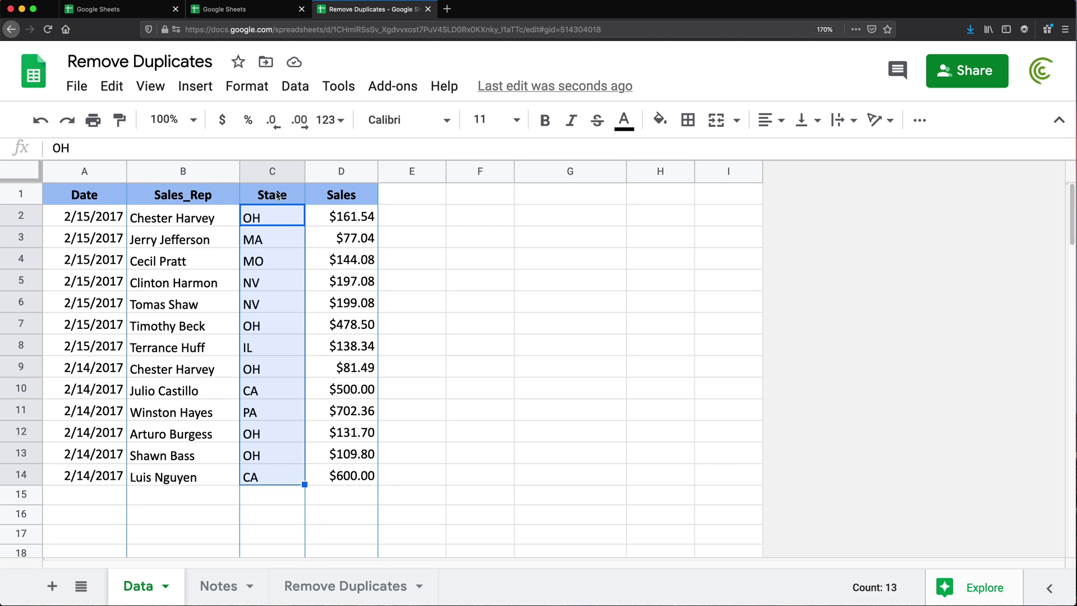
drag(277, 195, 270, 477)
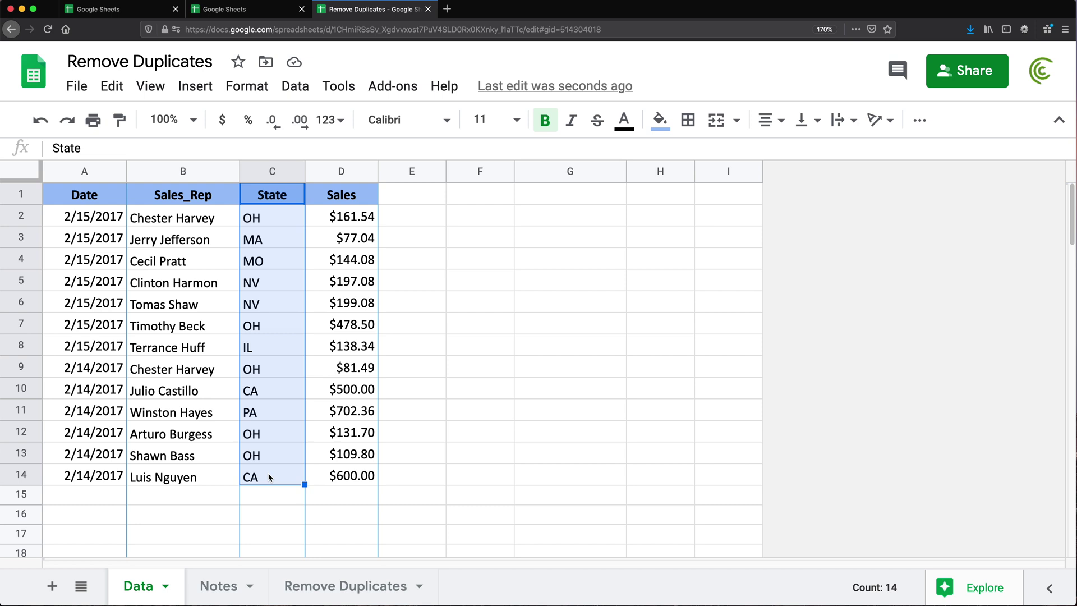
key(super+c)
click(581, 195)
key(super+v)
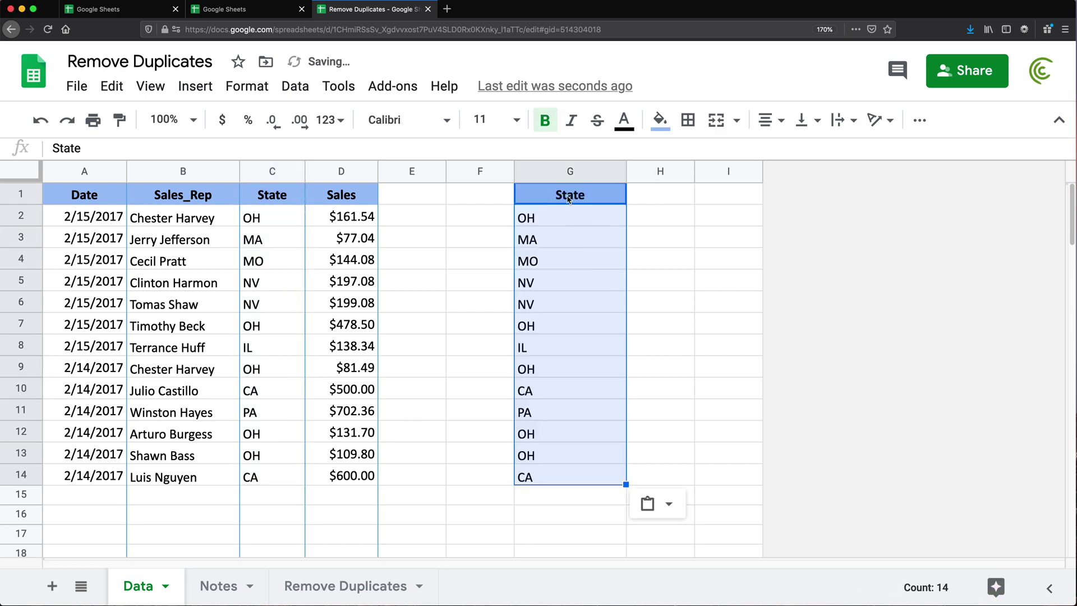
Remove duplicates from the copied State list in G1:G14, treating the first row as a header.
drag(569, 199, 559, 478)
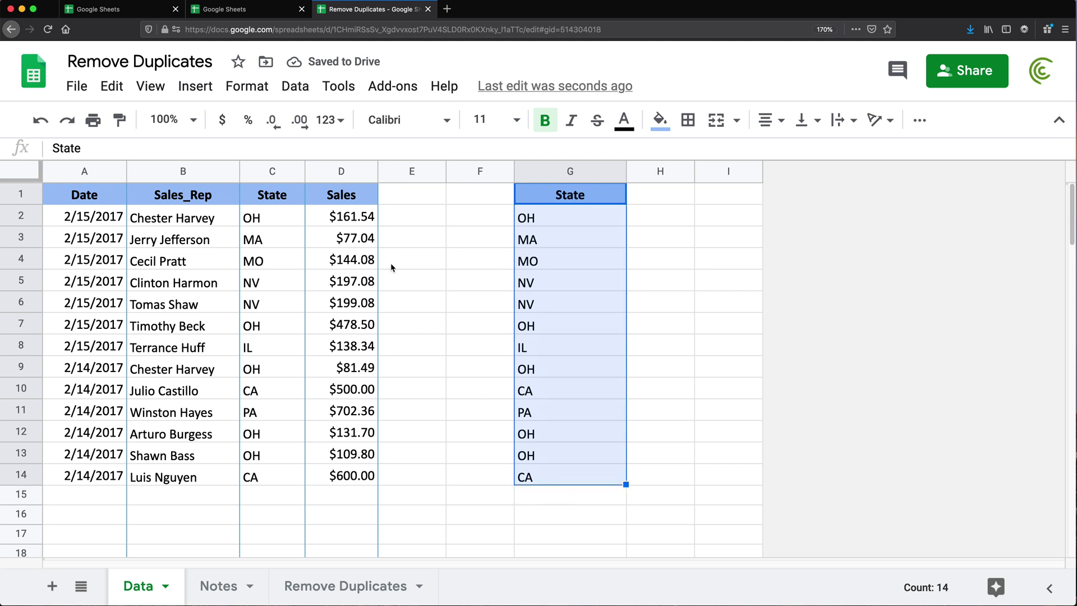
click(293, 86)
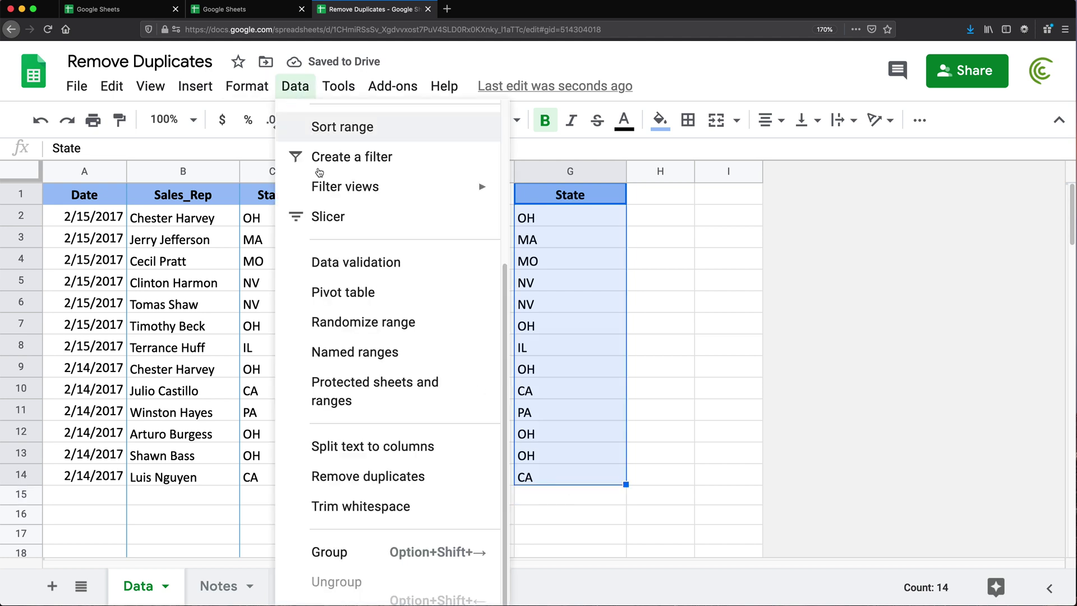
click(401, 486)
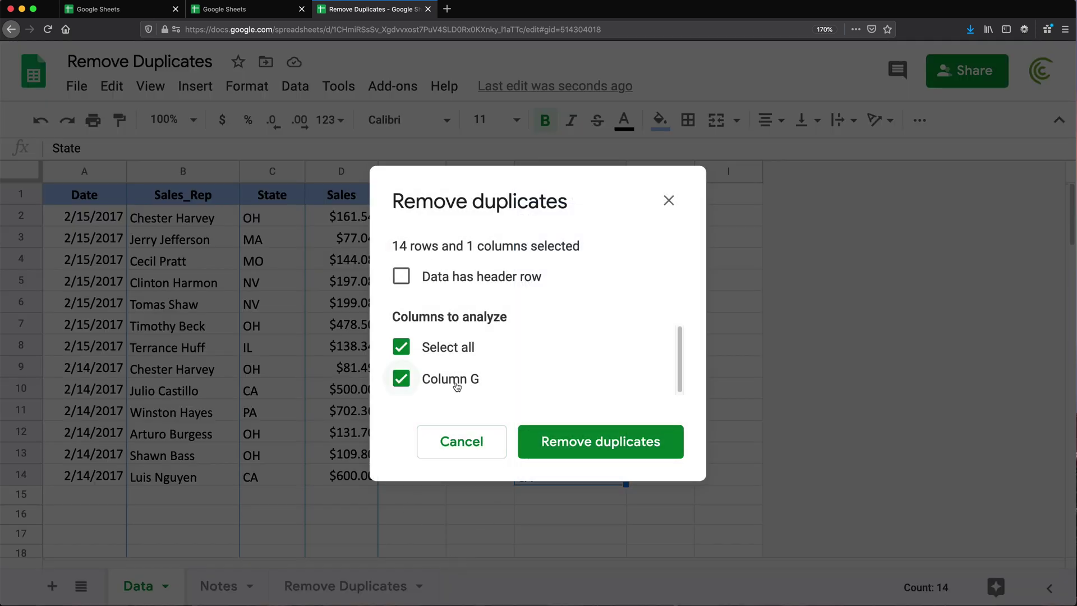
click(442, 278)
drag(603, 184, 292, 192)
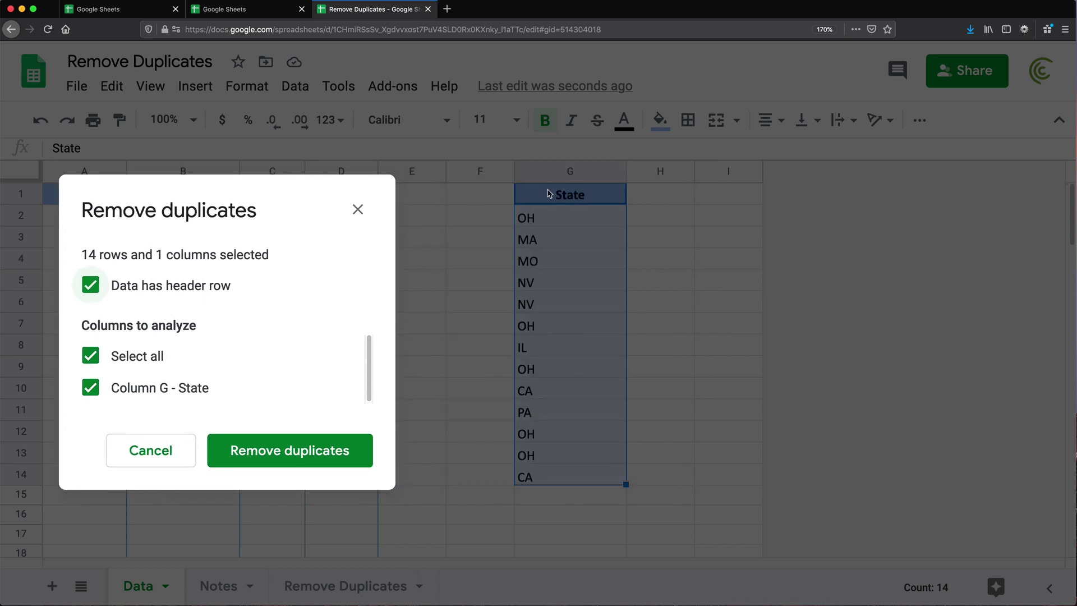
click(272, 457)
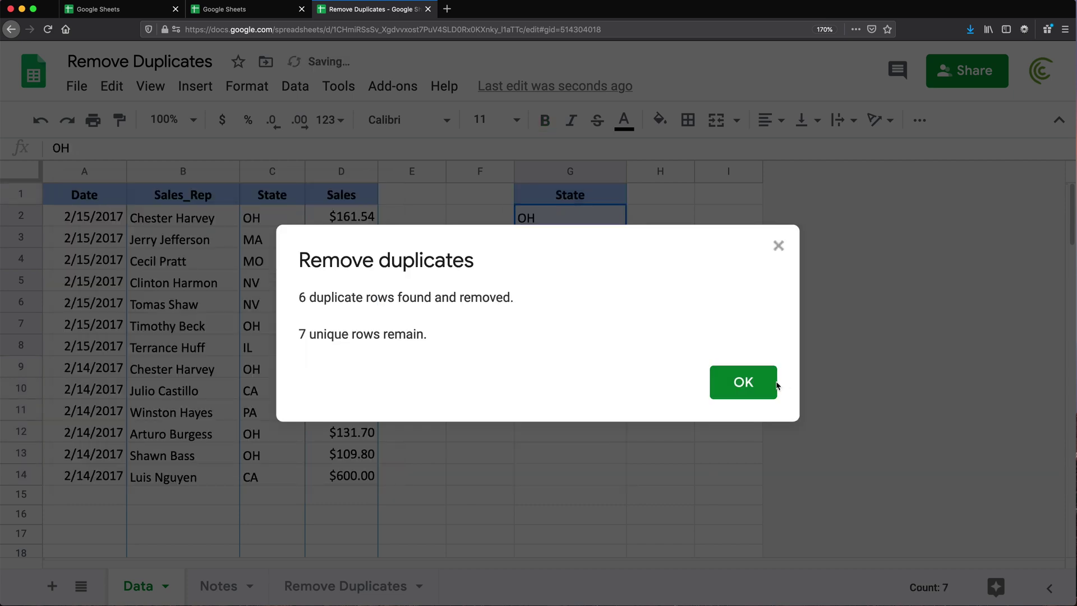
click(739, 383)
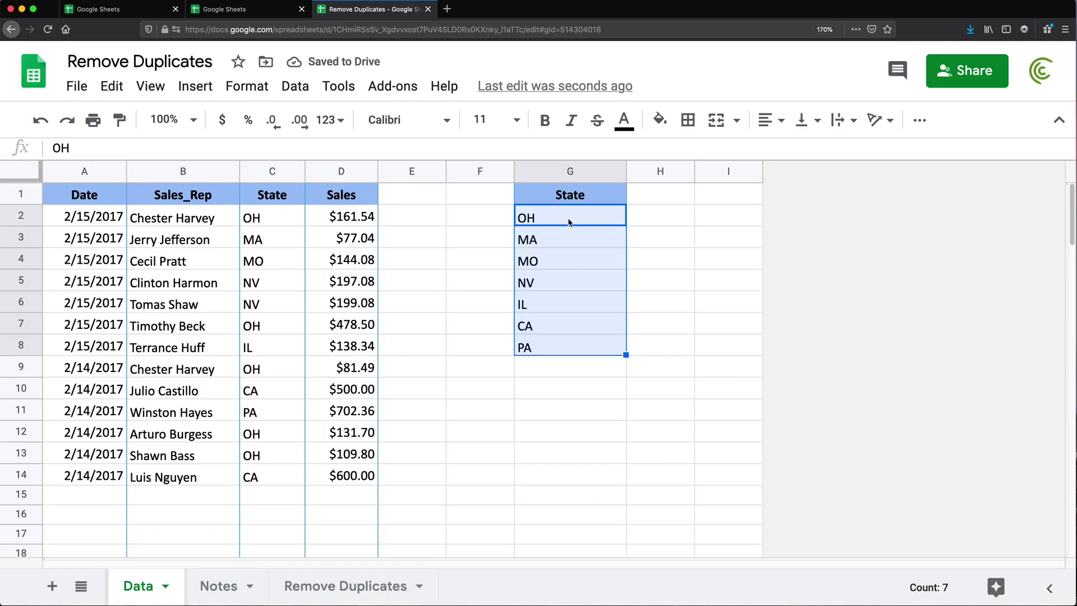
Clear the state values in G2:G8, keeping the State header.
drag(569, 222, 571, 346)
drag(584, 221, 579, 344)
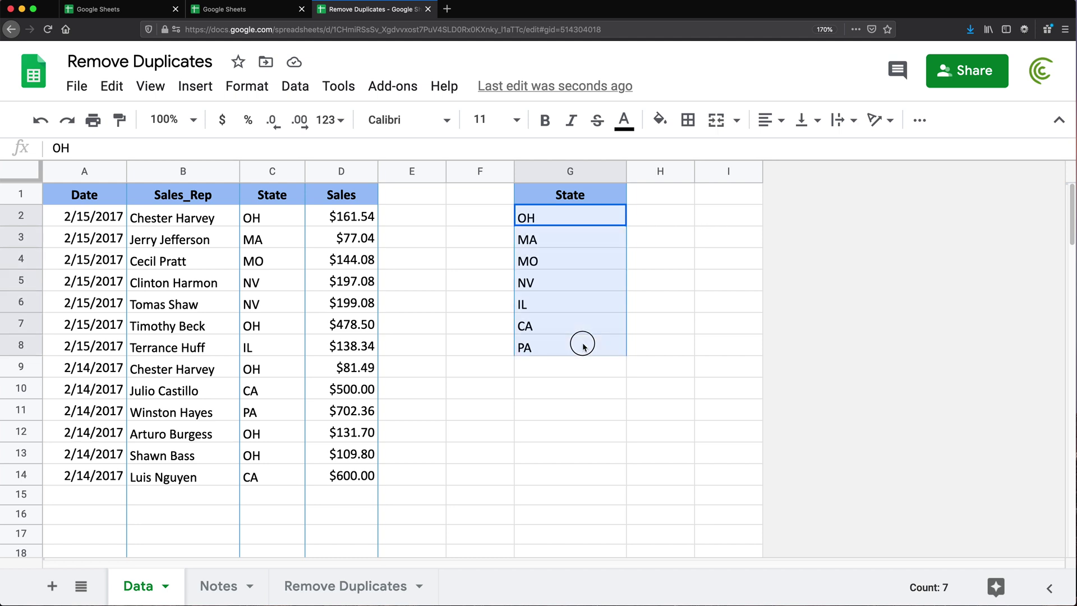
key(Delete)
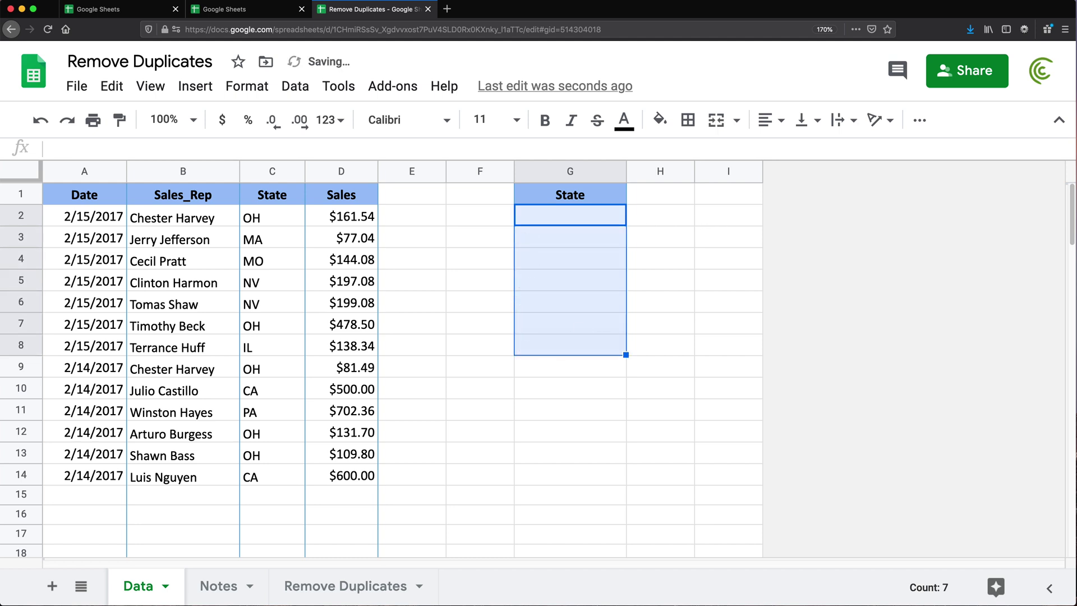
Build a unique list of states in G2 with =UNIQUE(C2:C), using an open-ended range, and select the resulting list.
click(564, 216)
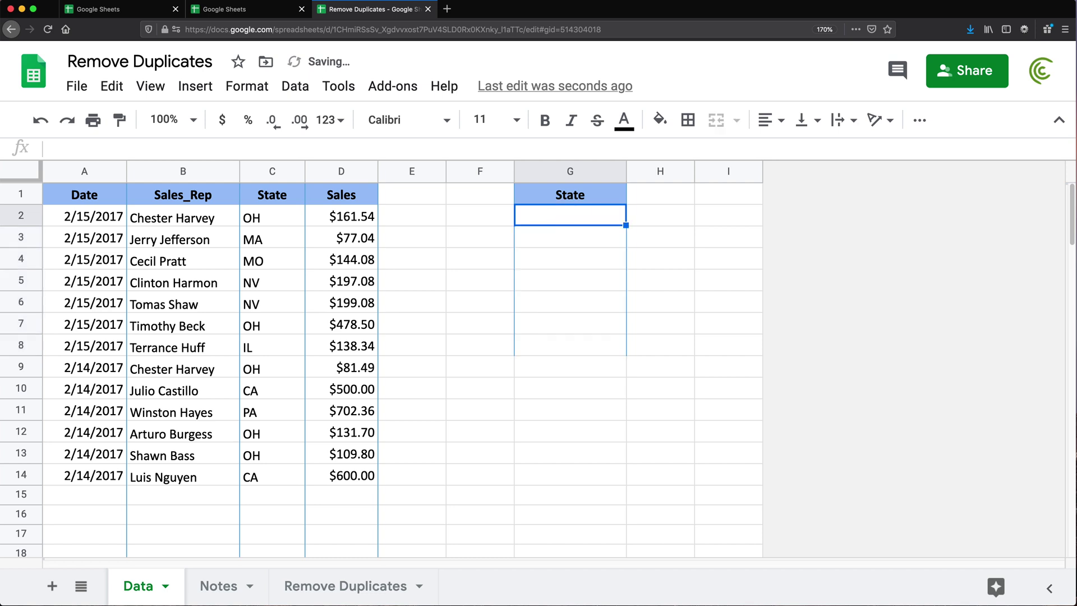
text(=uni)
key(Tab)
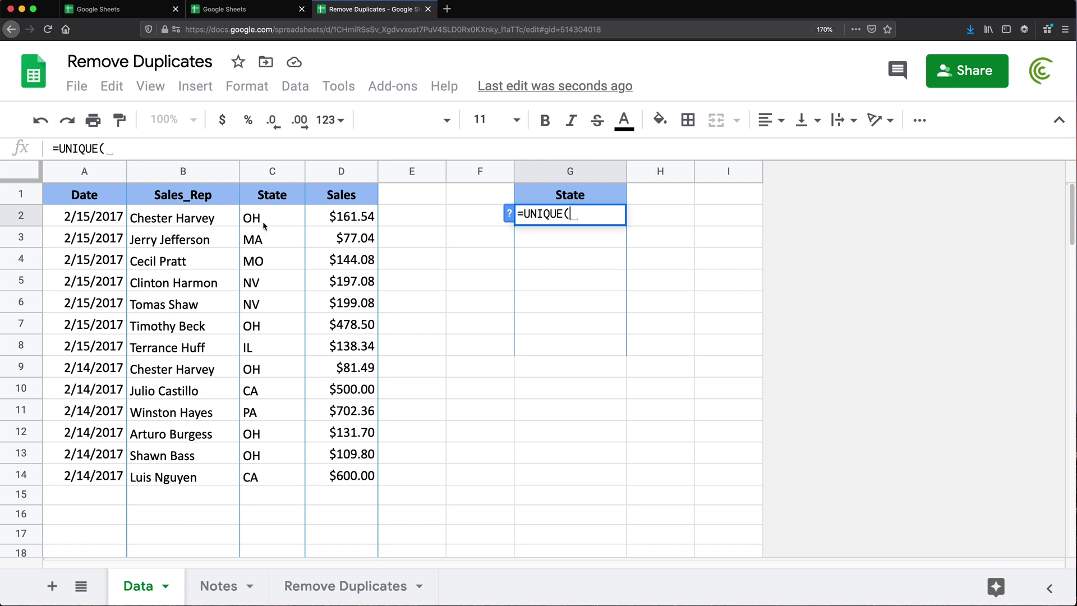
drag(264, 224, 263, 482)
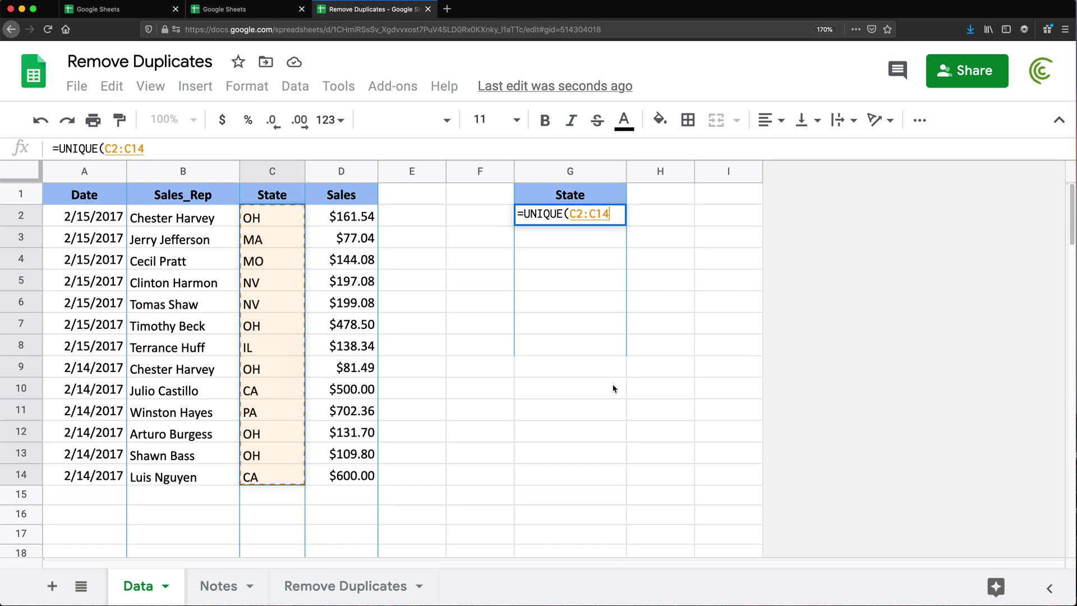
key(BackSpace)
key(BackSpace)
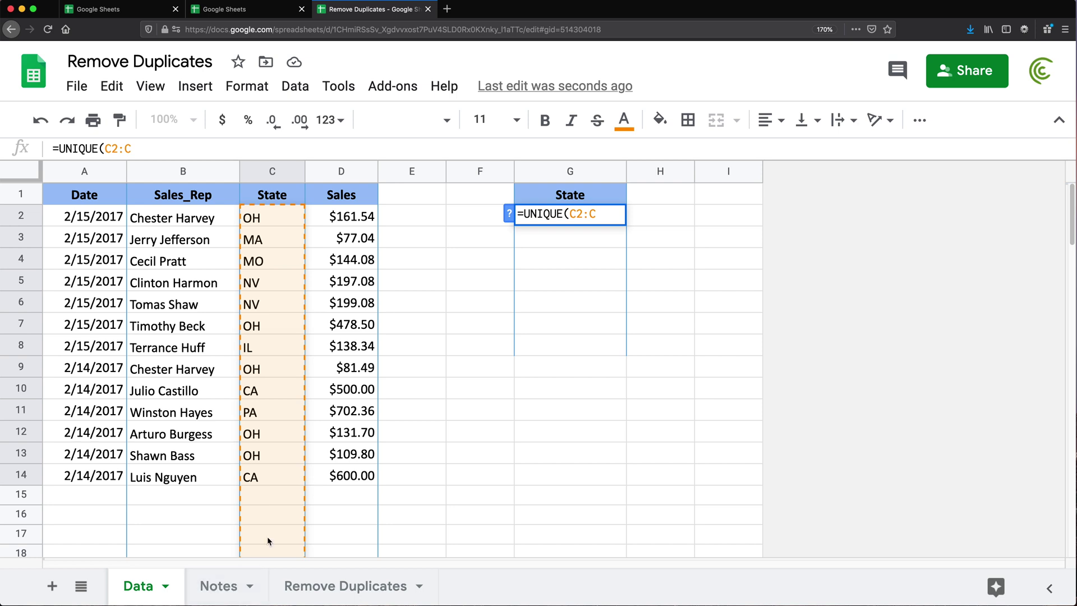
text())
key(Return)
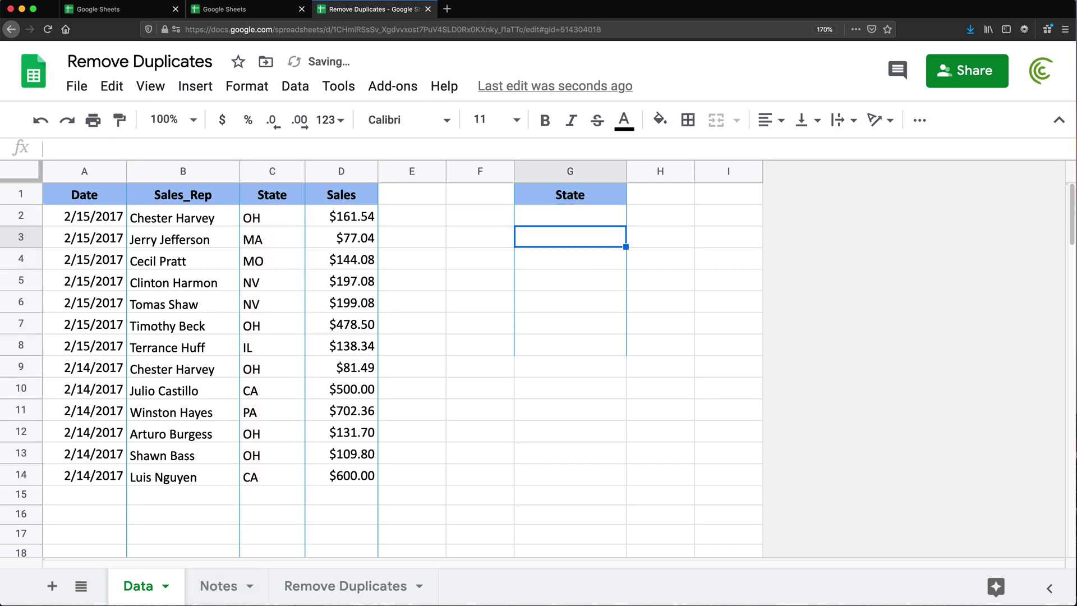
drag(553, 219, 550, 353)
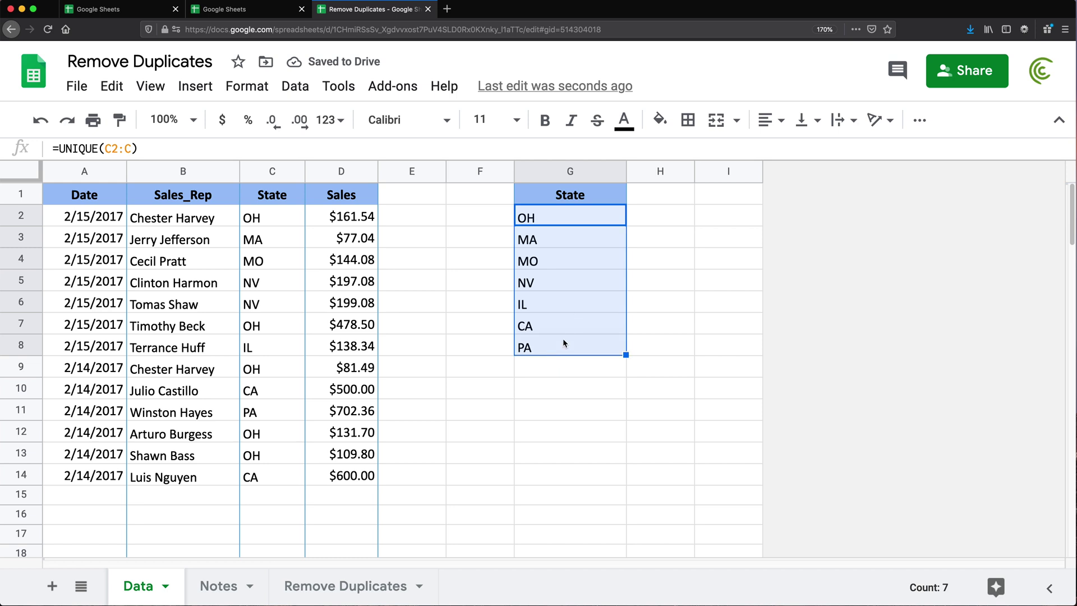
Test the unique list by adding FL in C15 and CA in C16 below the State data.
click(279, 501)
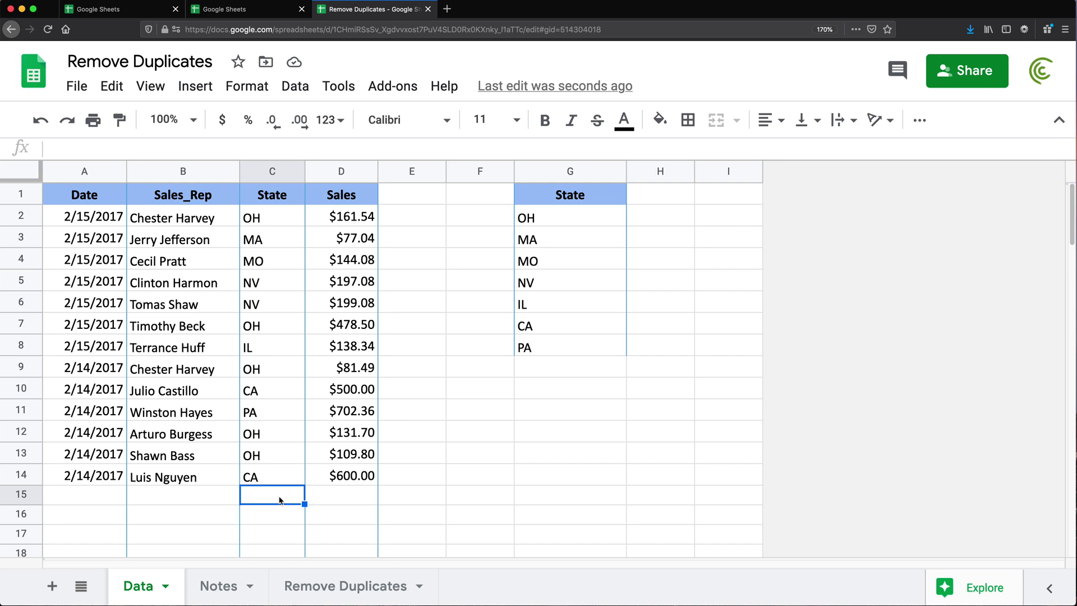
text(FL)
key(Return)
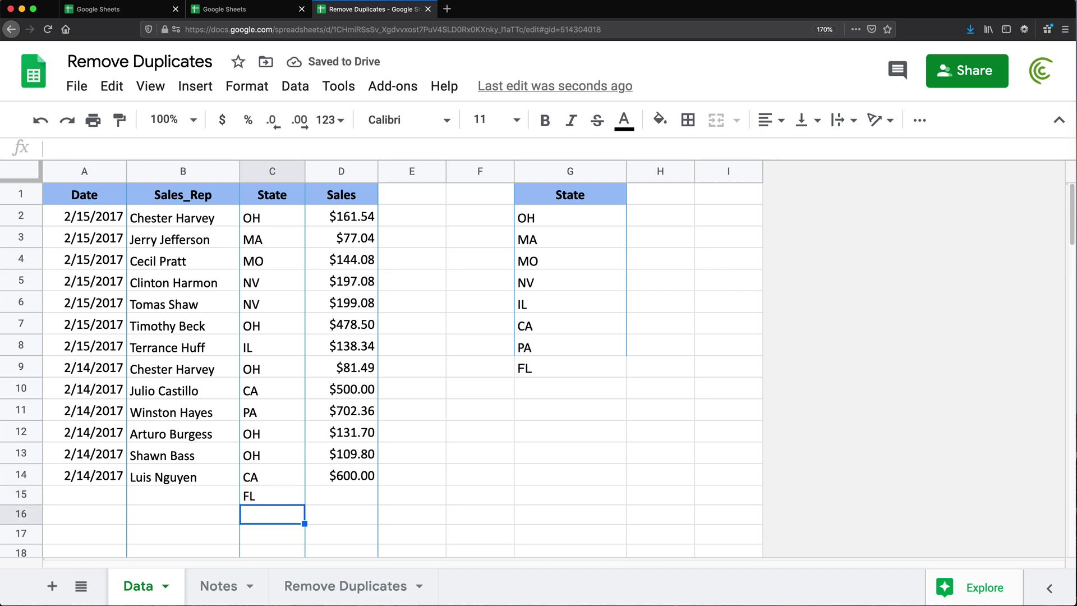
text(CA)
key(Return)
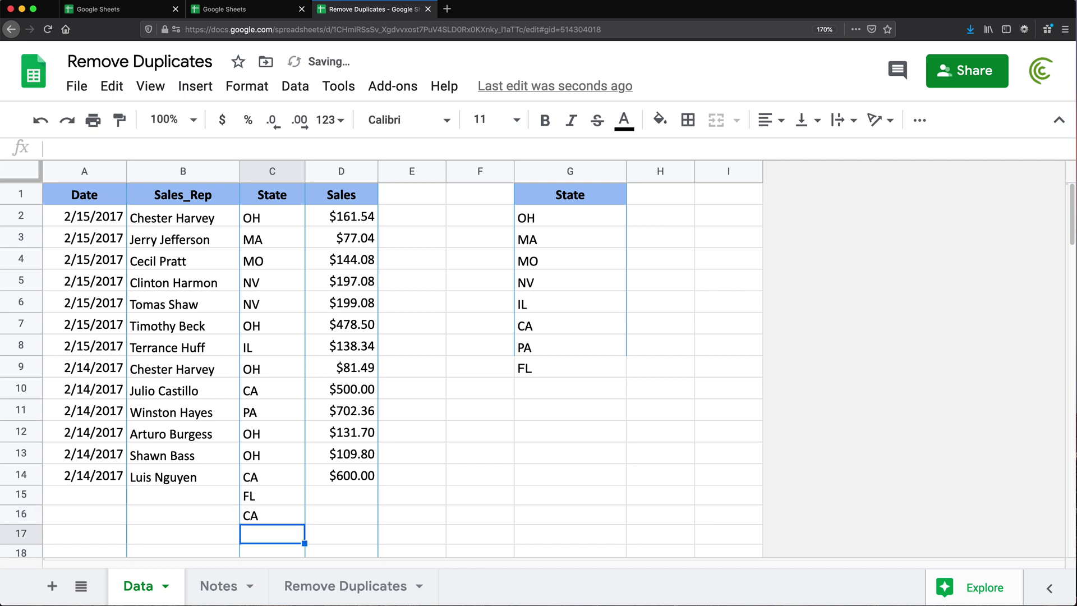
Clear the test states from C16 and C15 and review the UNIQUE formula in G2 without changing it.
click(271, 514)
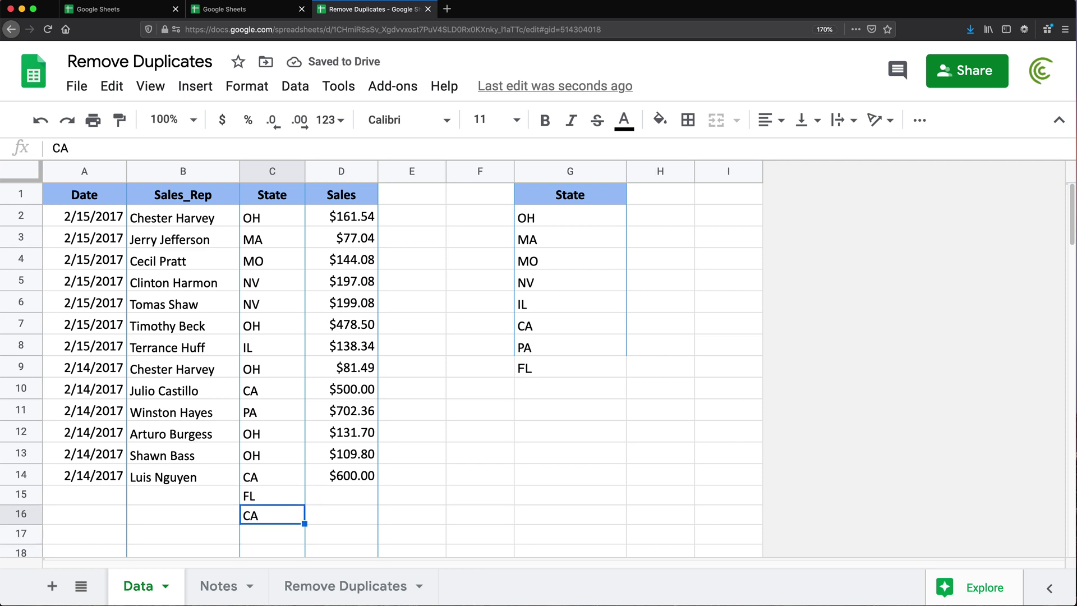
key(Delete)
click(271, 495)
key(Delete)
double_click(563, 214)
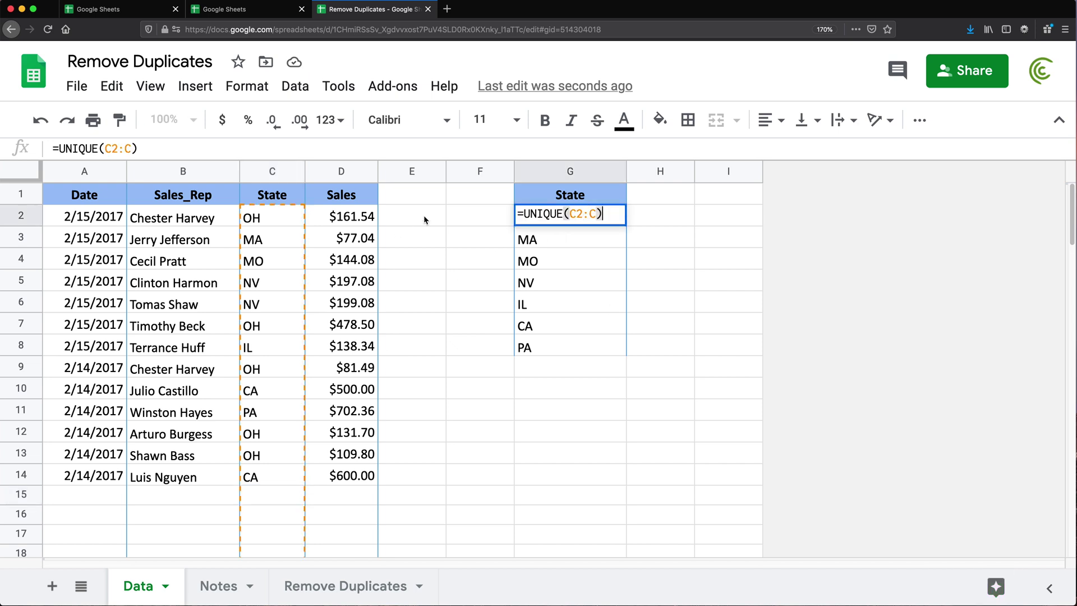
key(Escape)
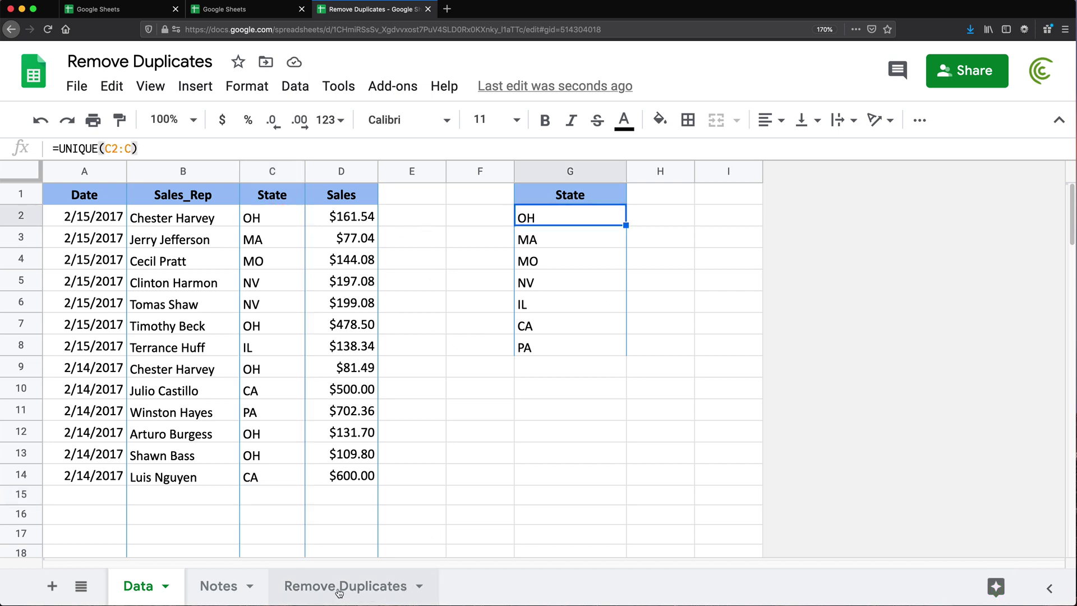
On the Remove Duplicates sheet, list the unique rows of the table from E2 with =UNIQUE(A2:C7).
click(359, 594)
click(204, 276)
click(493, 231)
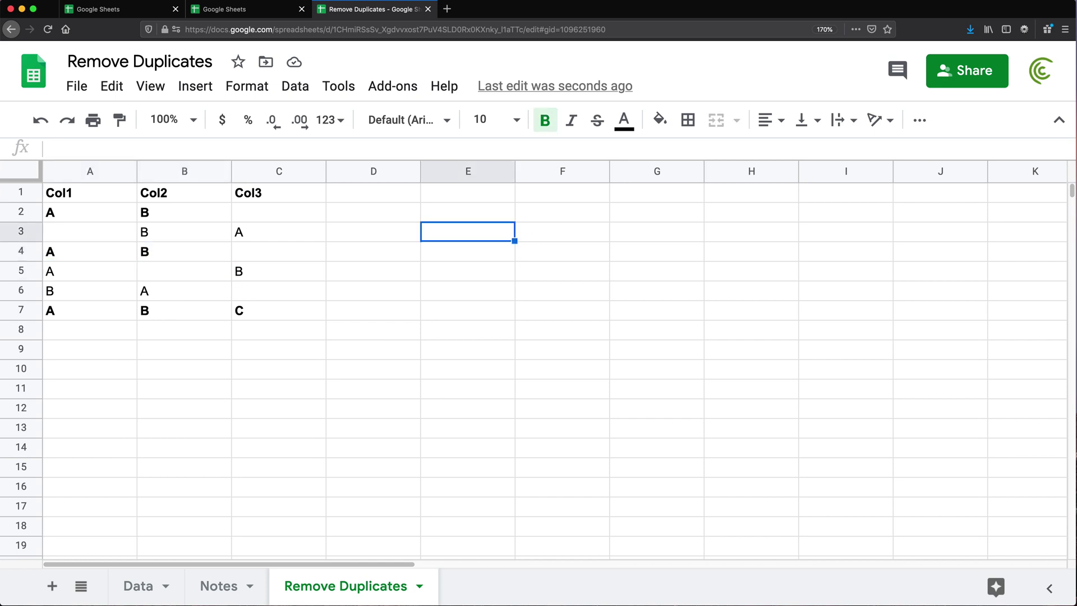
key(Up)
text(=uni)
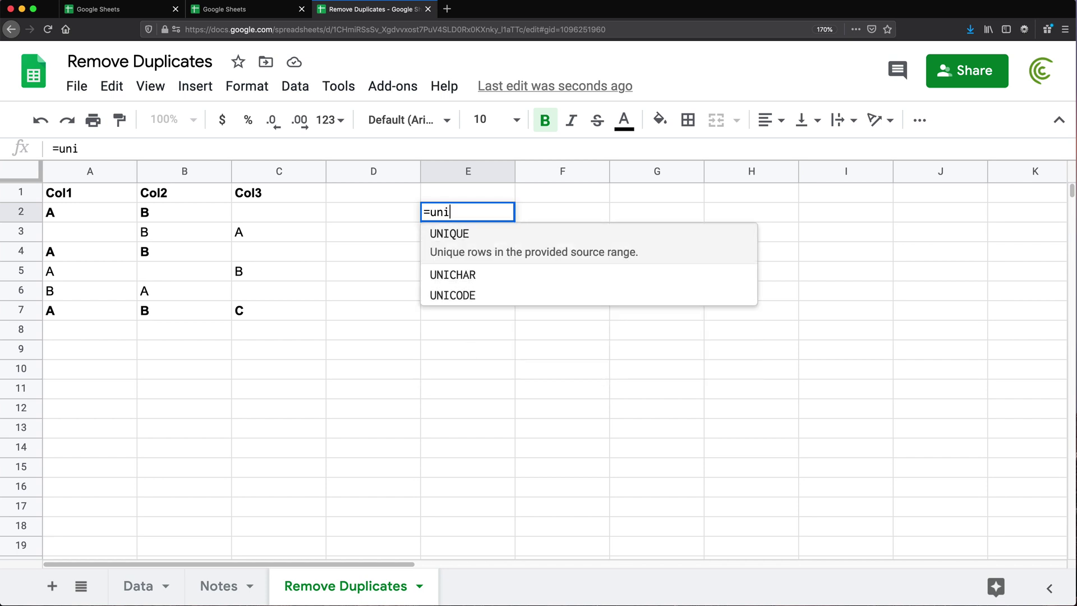
key(Tab)
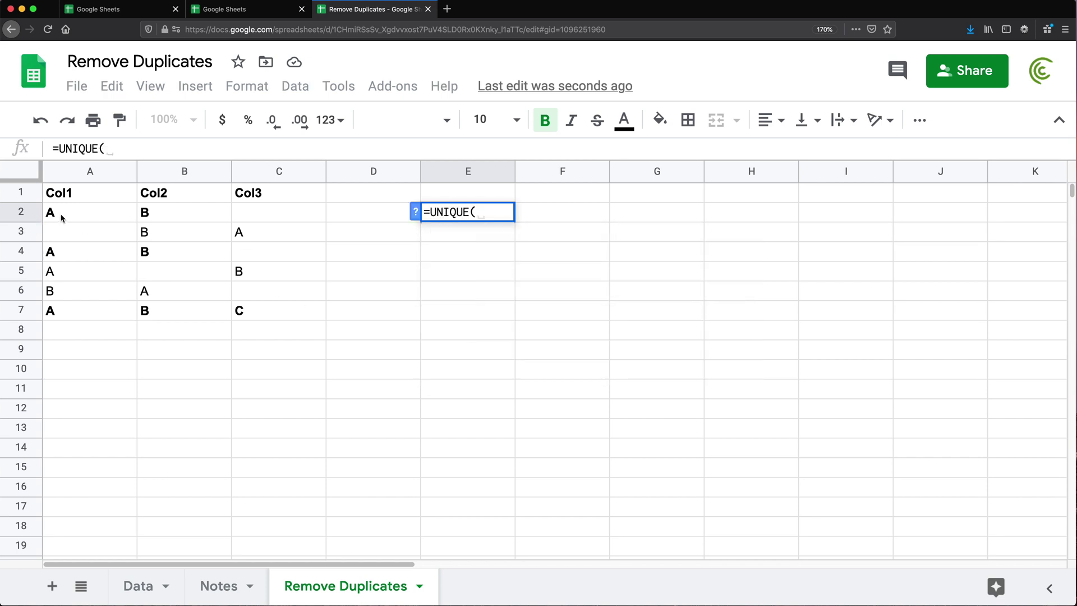
drag(118, 216, 332, 324)
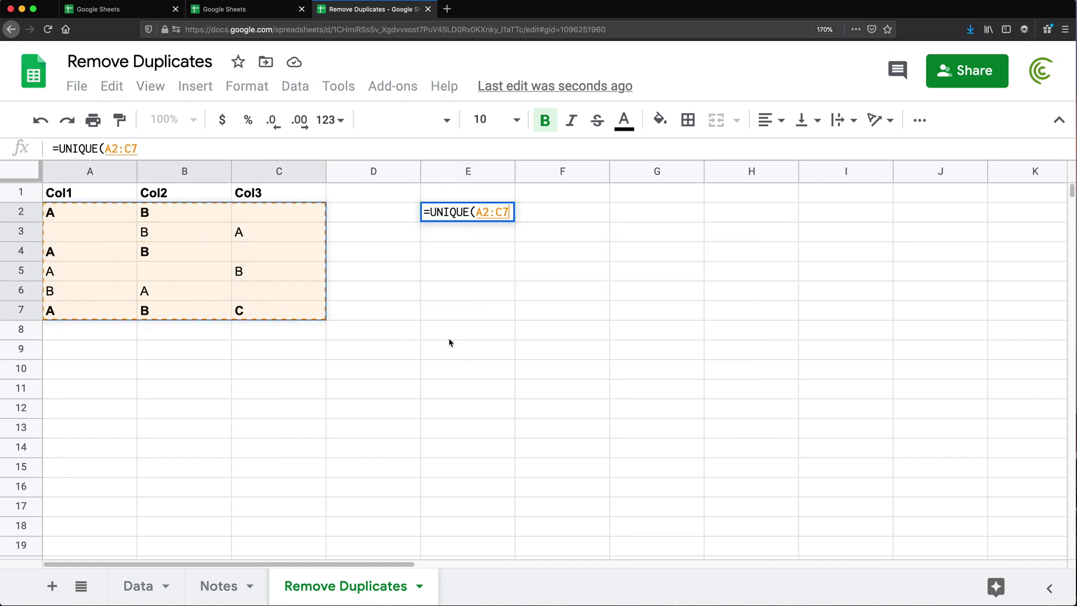
text())
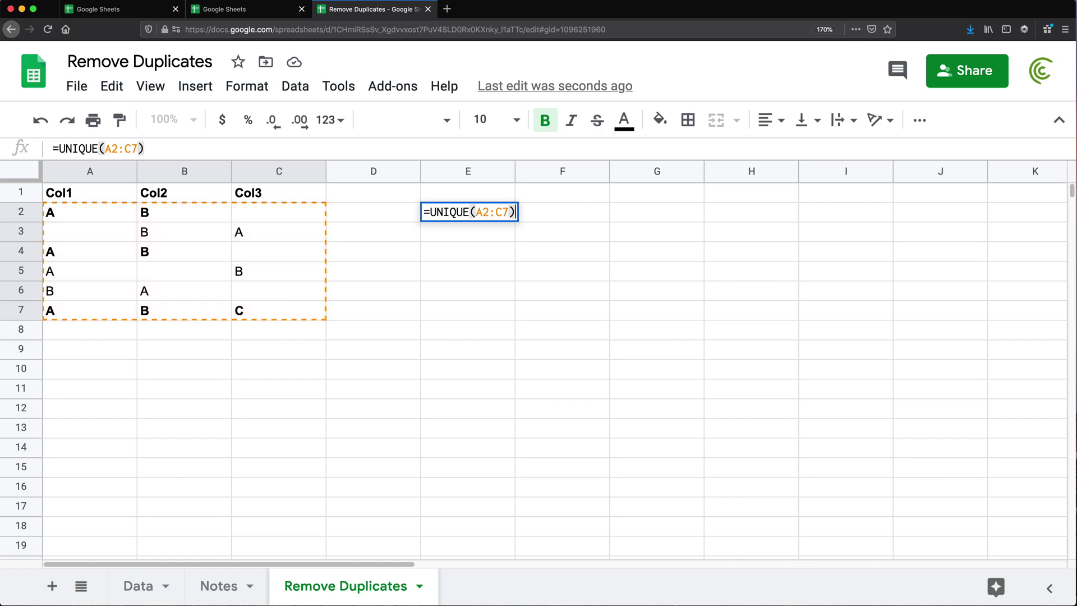
key(Return)
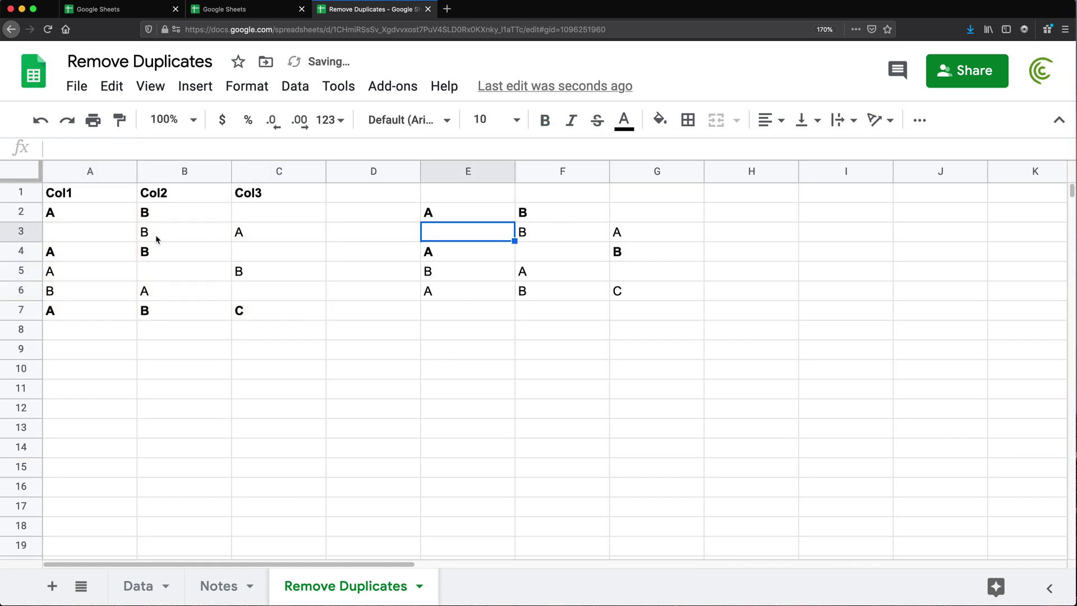
Check the duplicate entry in A4:B4 against the UNIQUE output and inspect the formula in E2.
drag(79, 255, 178, 261)
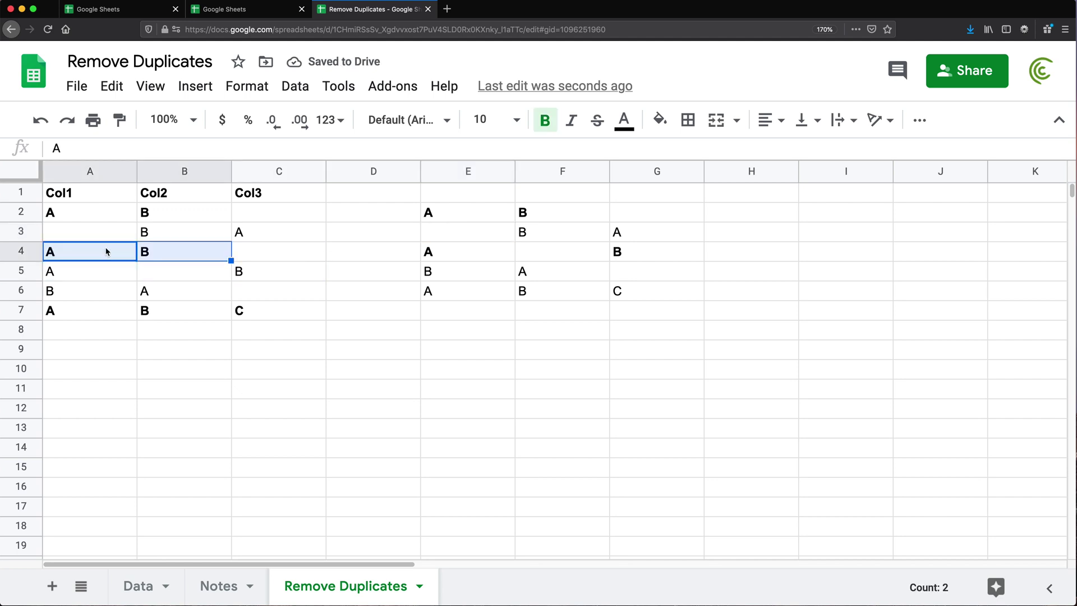
double_click(454, 218)
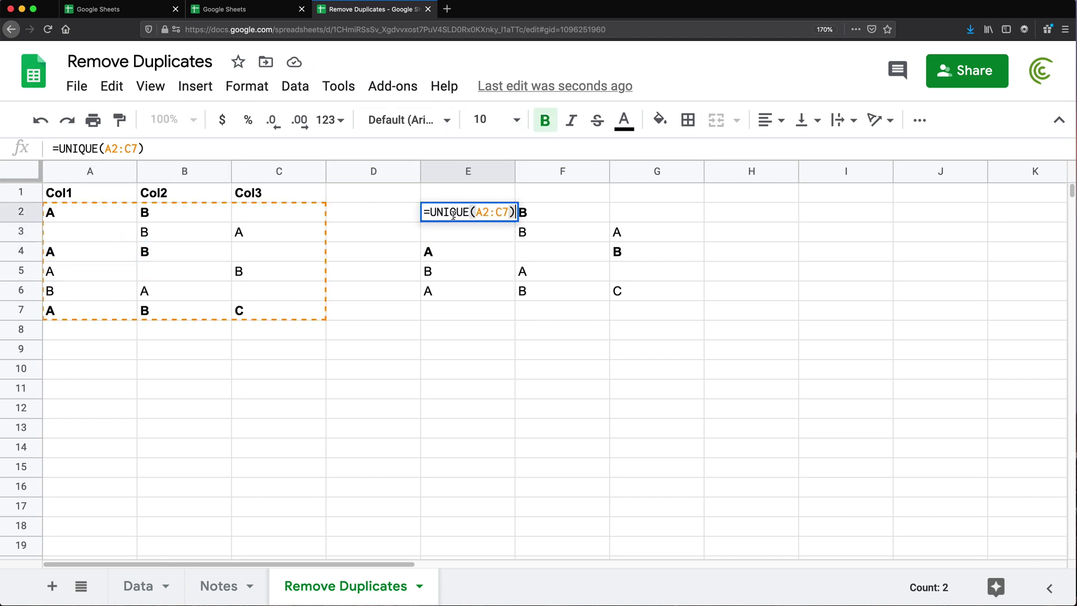
key(Escape)
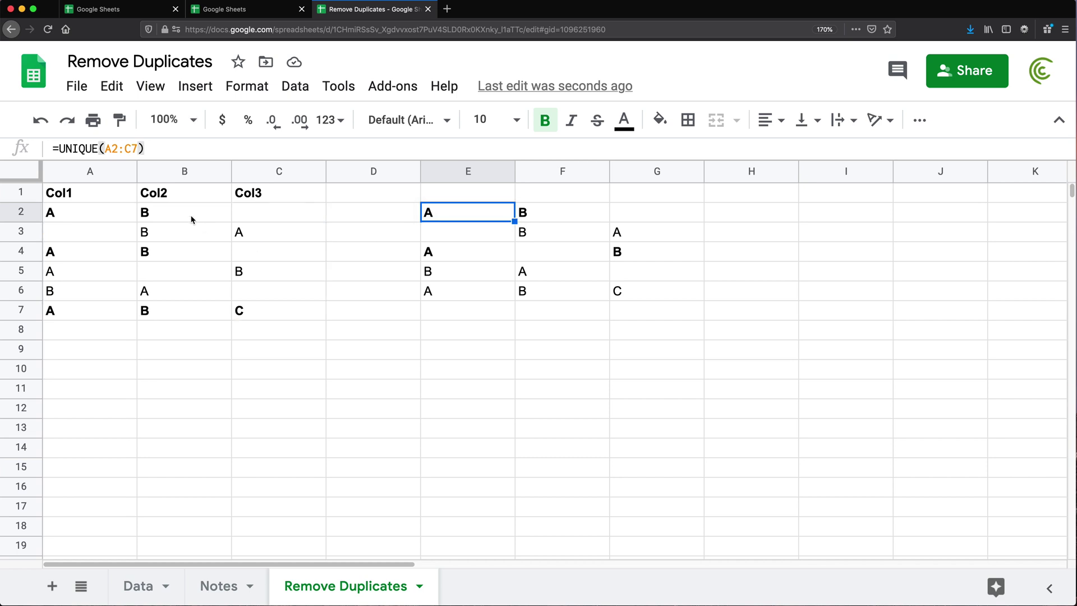
Open the Remove duplicates options for the range A1:C7.
drag(89, 193, 286, 312)
click(292, 90)
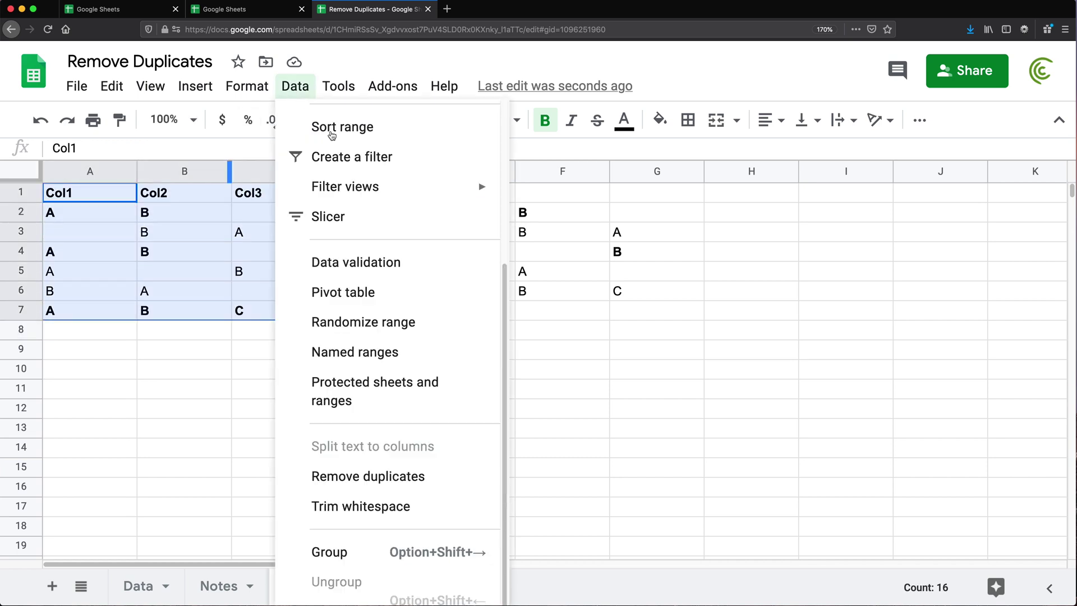
click(413, 474)
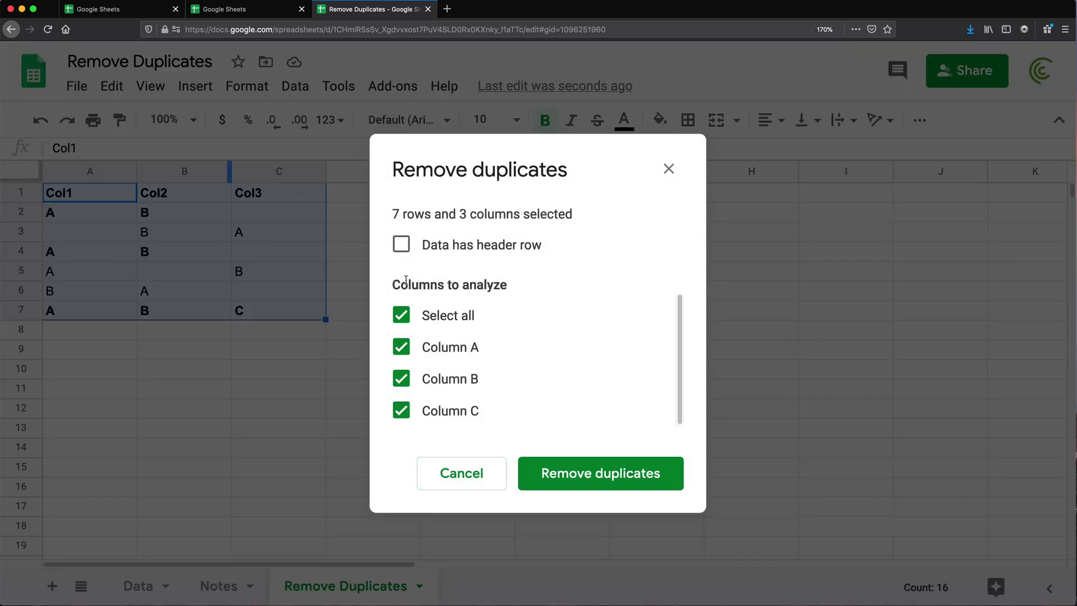
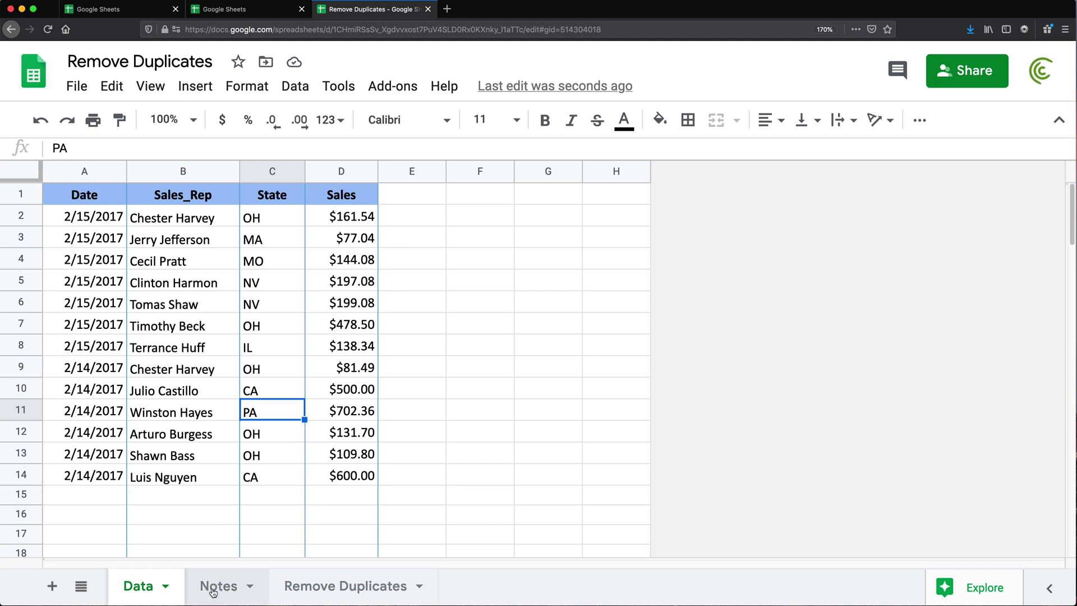
On the Notes sheet, widen the Notes column E and compare its entries in E2:E7 with the Data sheet's columns.
drag(675, 166, 770, 170)
drag(520, 216, 526, 326)
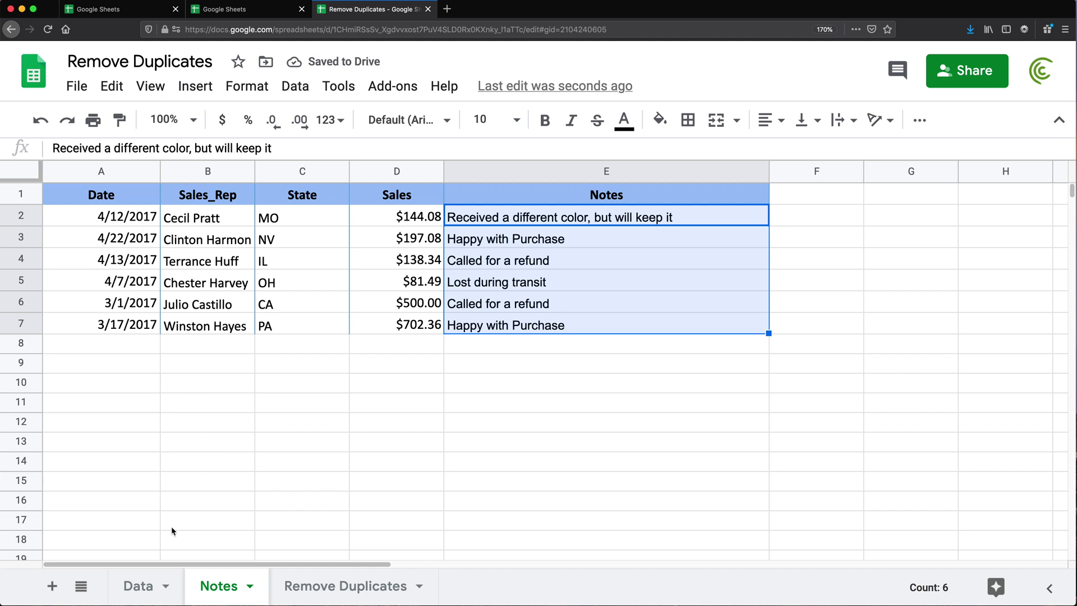
click(135, 586)
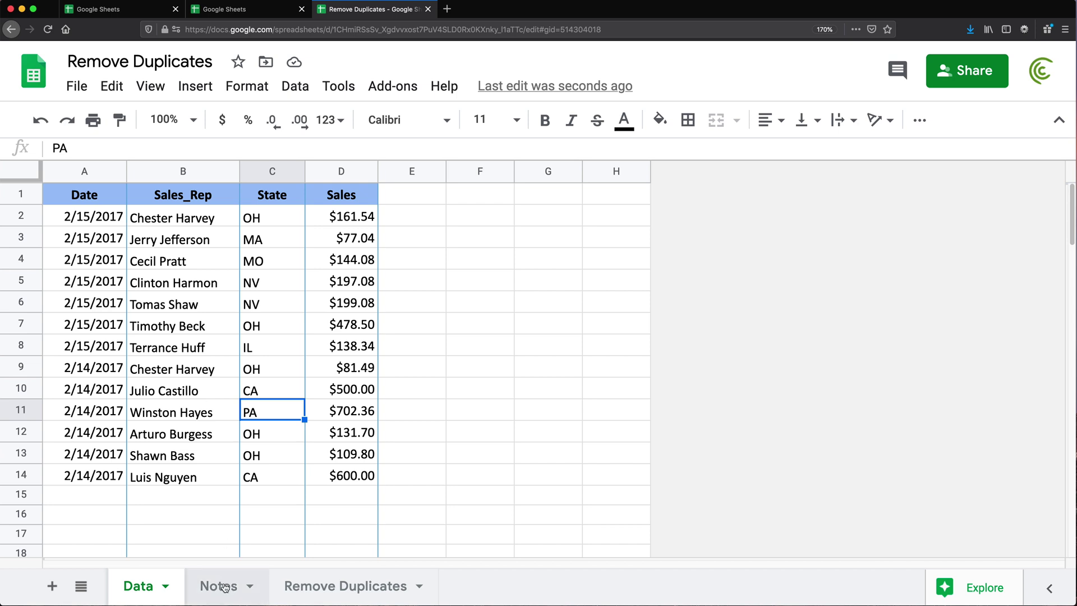
click(223, 587)
drag(492, 219, 486, 326)
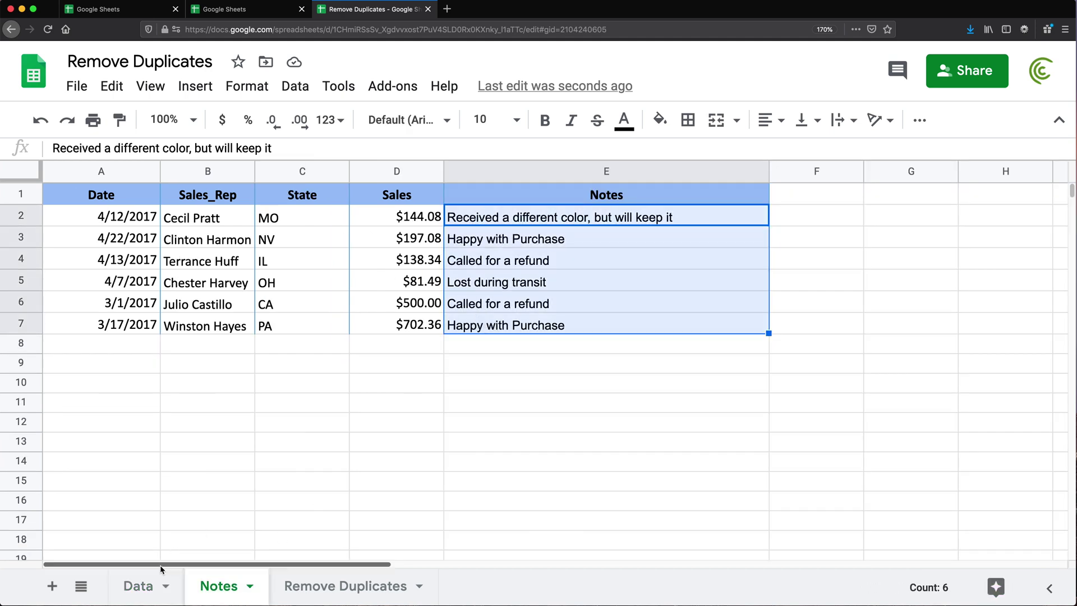
Copy the sales records in A2:D14 of the Data sheet and paste them into the Notes sheet starting at A8.
click(145, 587)
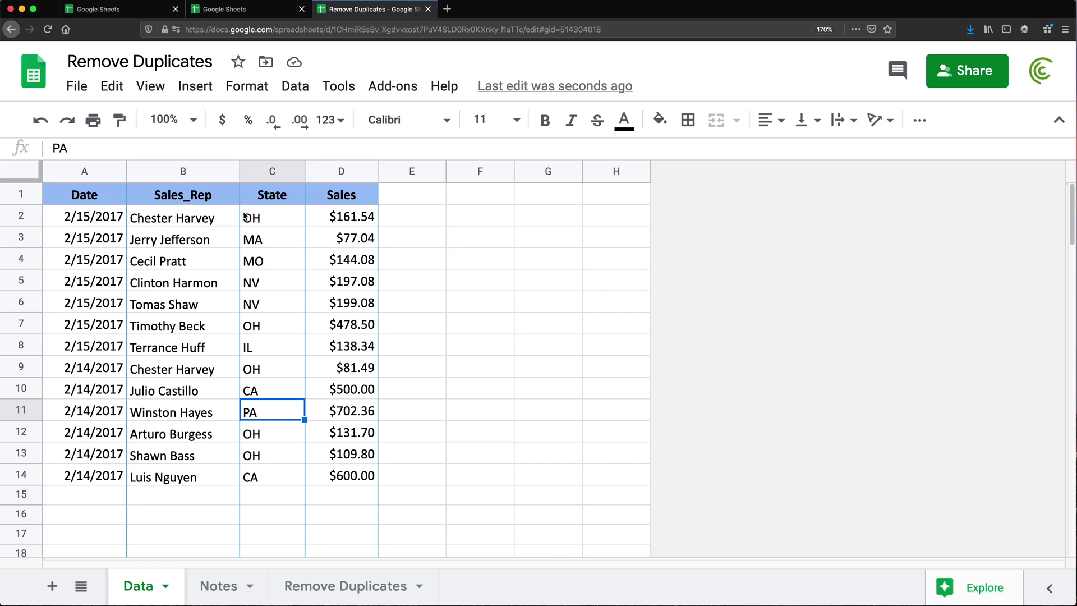
drag(62, 216, 355, 478)
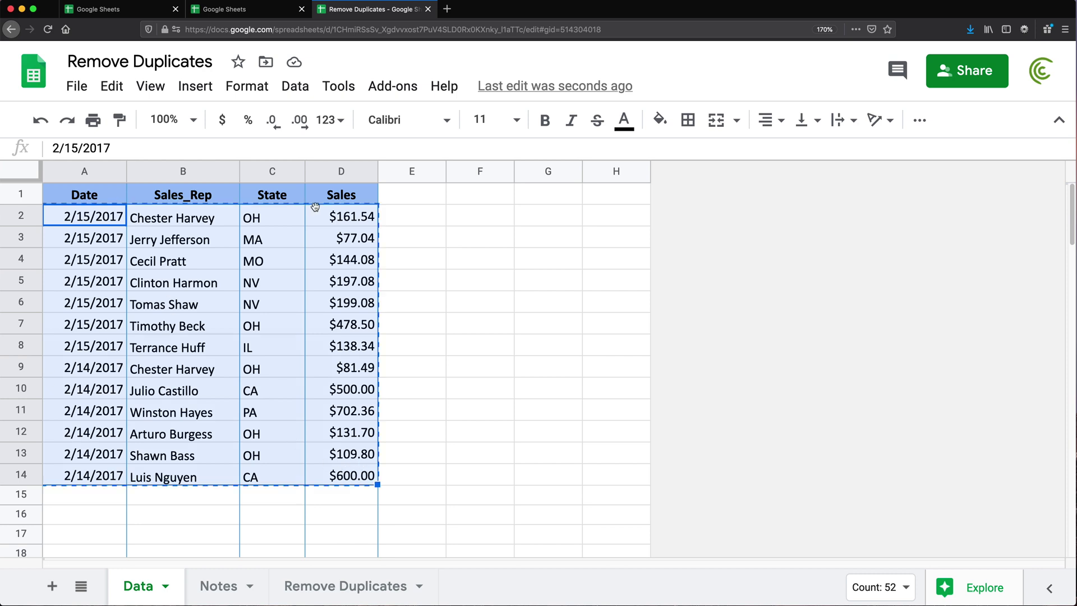
click(220, 594)
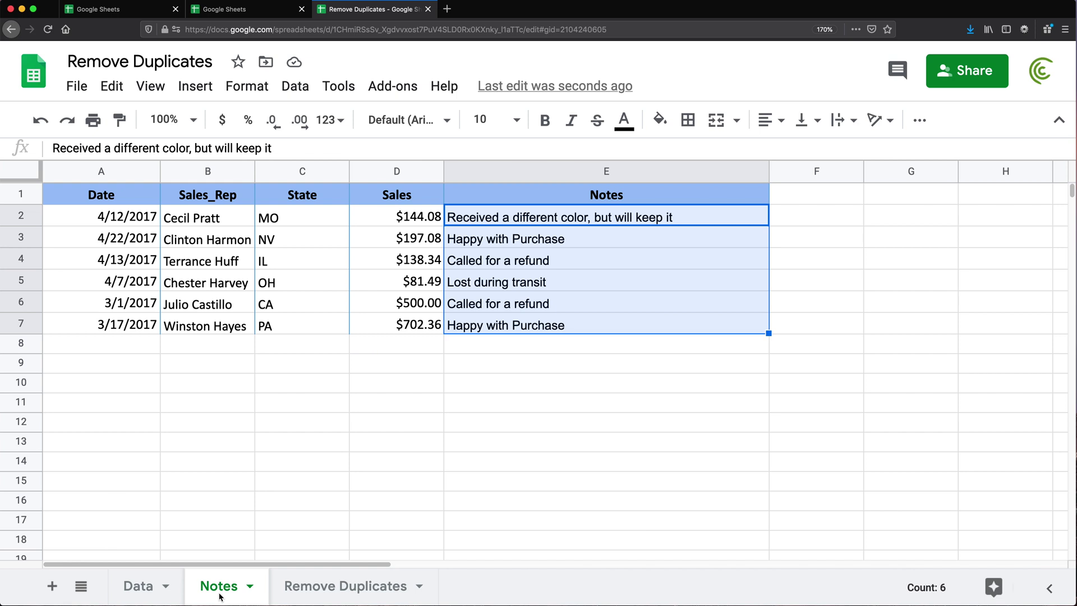
click(92, 344)
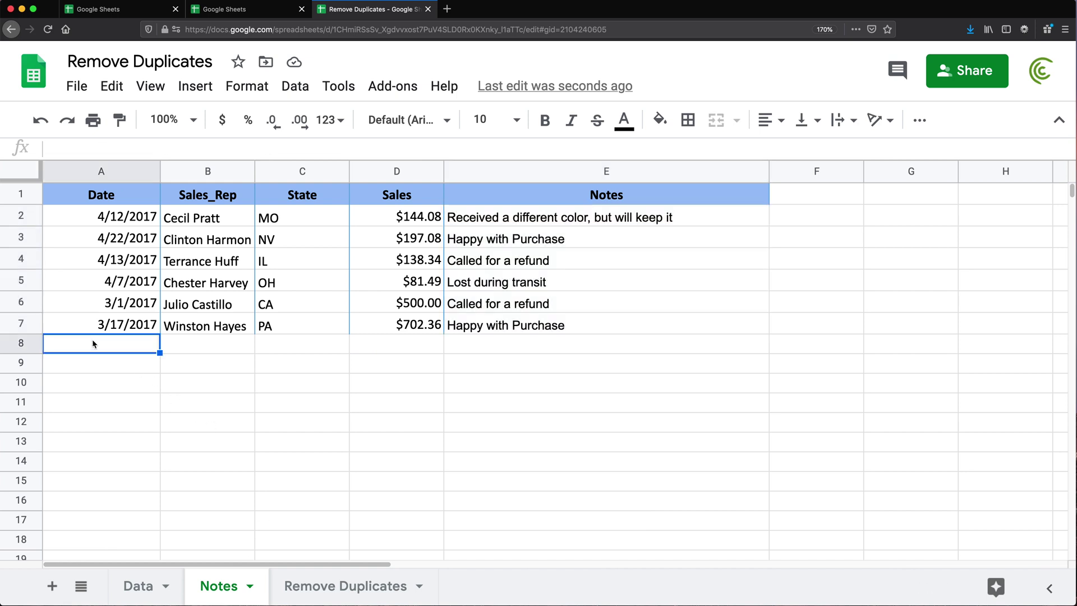
key(super+v)
Compare the pasted records with the original rows, checking row 2 against row 10 by Sales_Rep, State and Sales.
drag(112, 349, 392, 535)
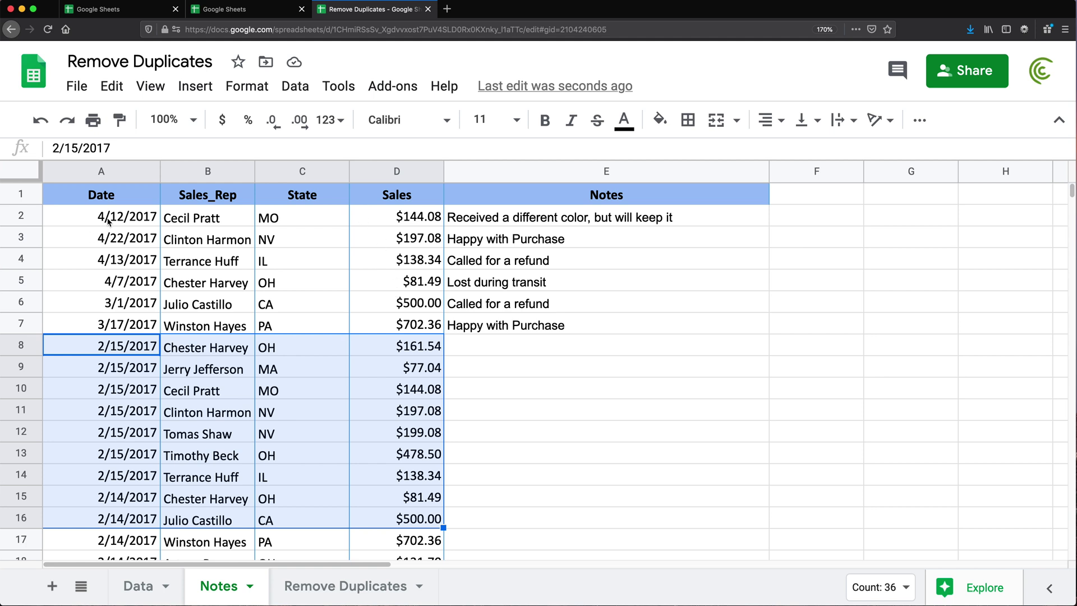
drag(113, 221, 397, 217)
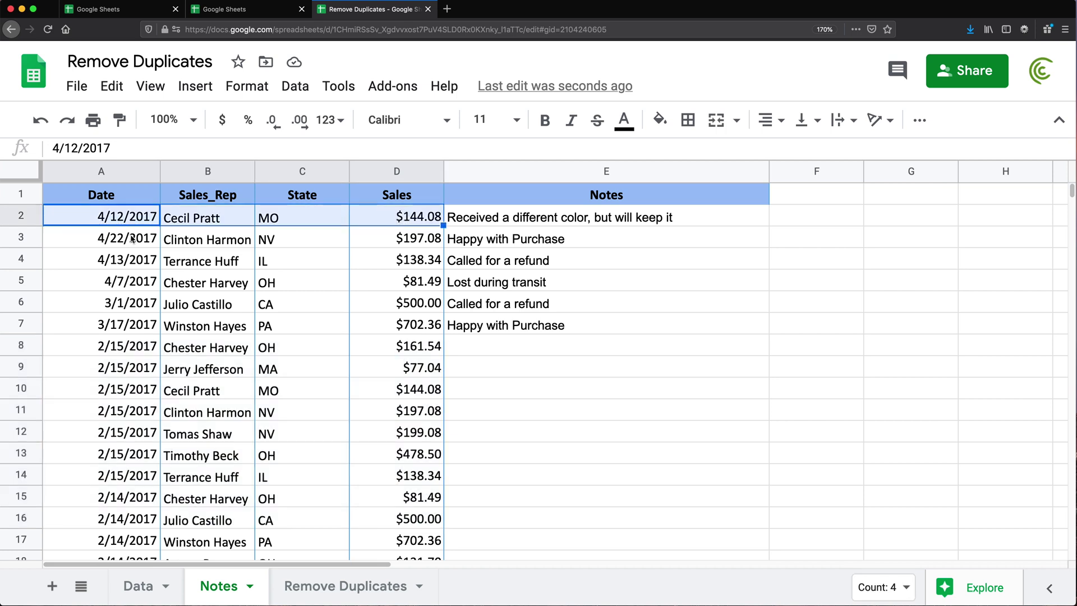
click(187, 222)
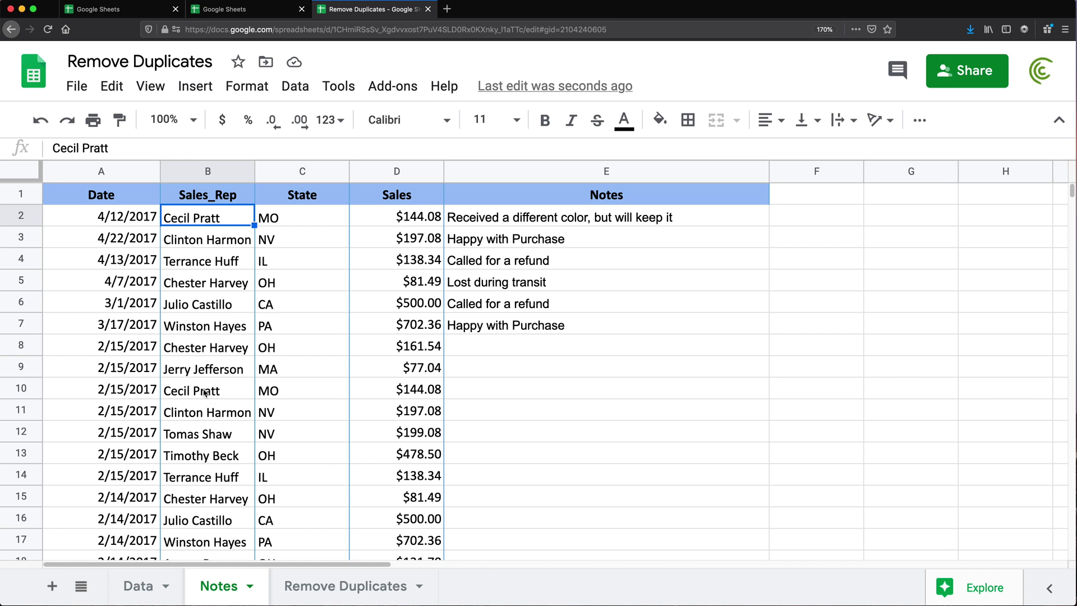
click(275, 390)
click(402, 395)
click(387, 218)
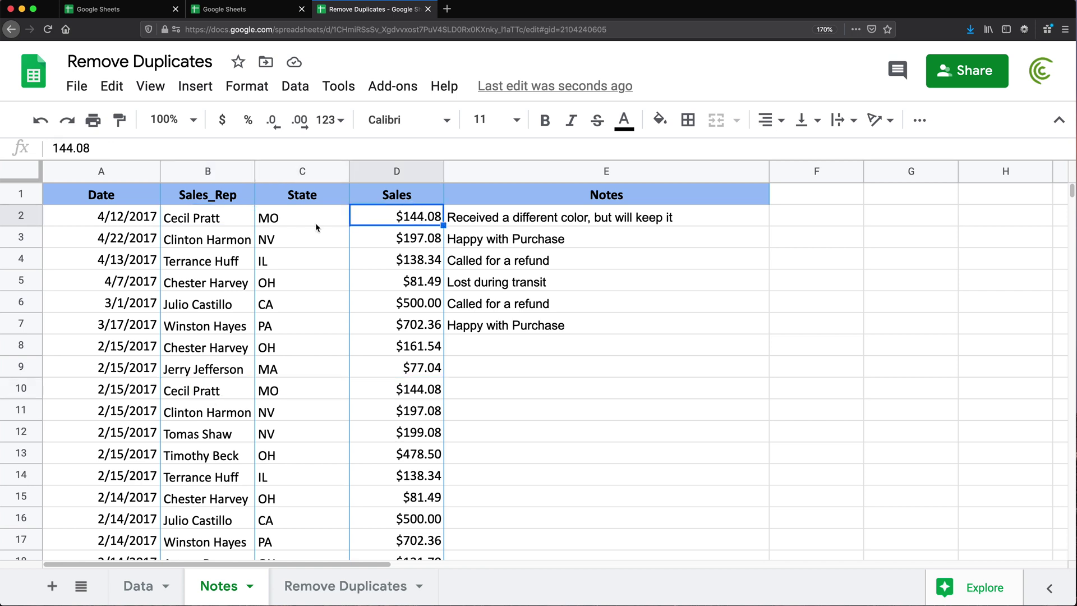
Bold the Sales_Rep, State and Sales cells of the matching records in rows 2 and 10 of the Notes sheet.
drag(191, 218, 391, 216)
key(ctrl+b)
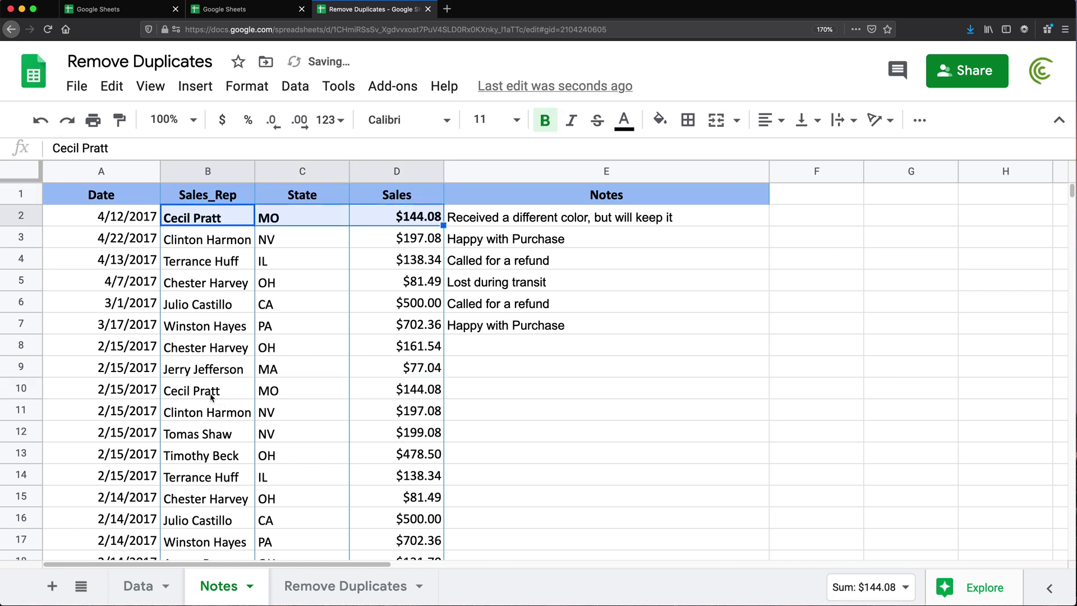
drag(194, 390, 398, 390)
key(ctrl+b)
Compare the dates of rows 2 and 10 and the Notes entries of the original and pasted records.
click(145, 219)
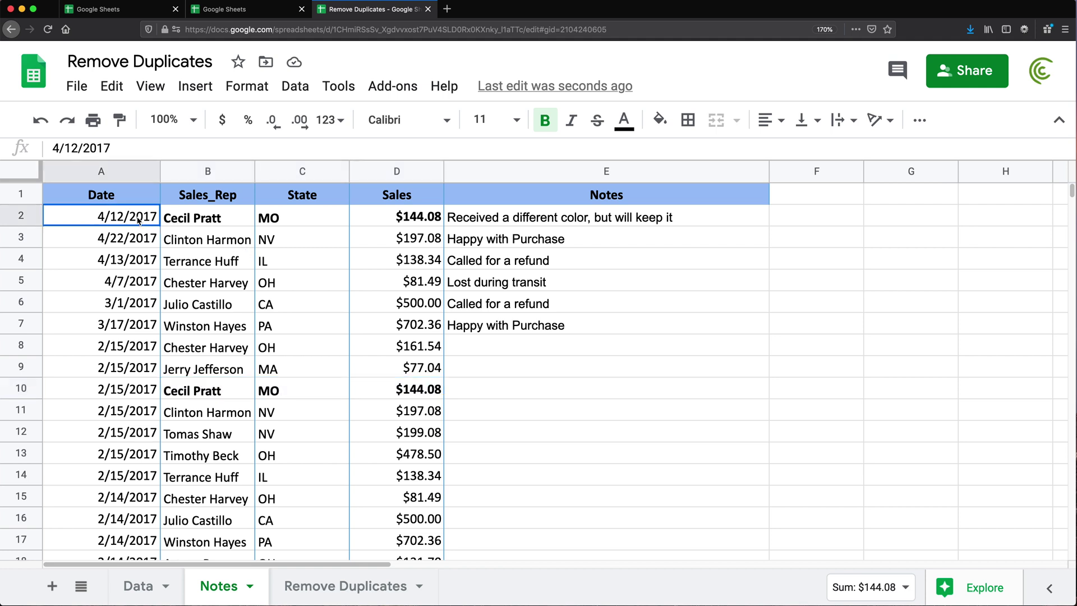
click(136, 390)
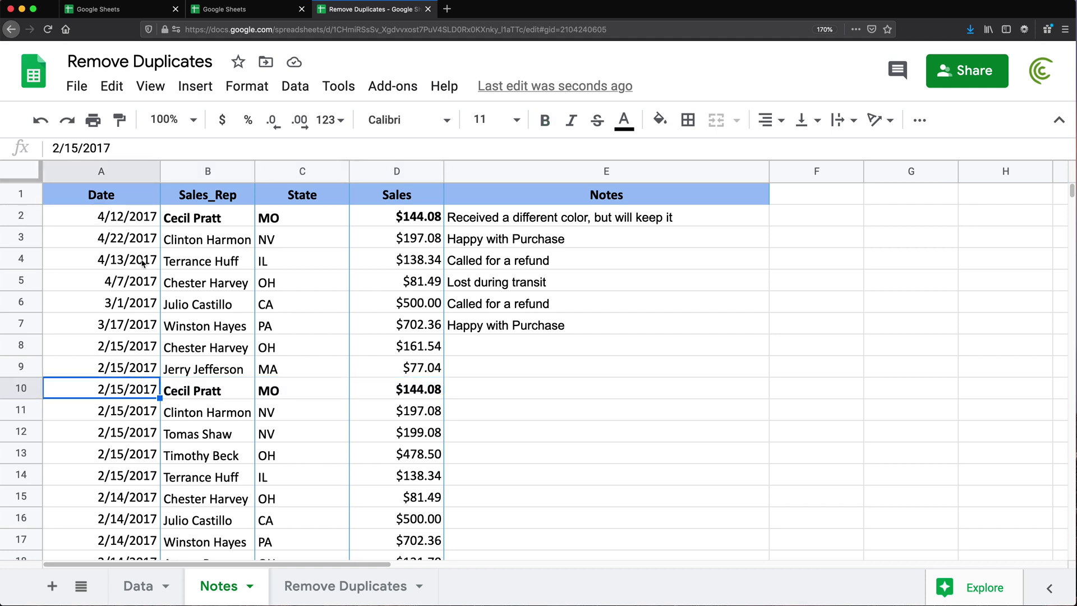
click(114, 222)
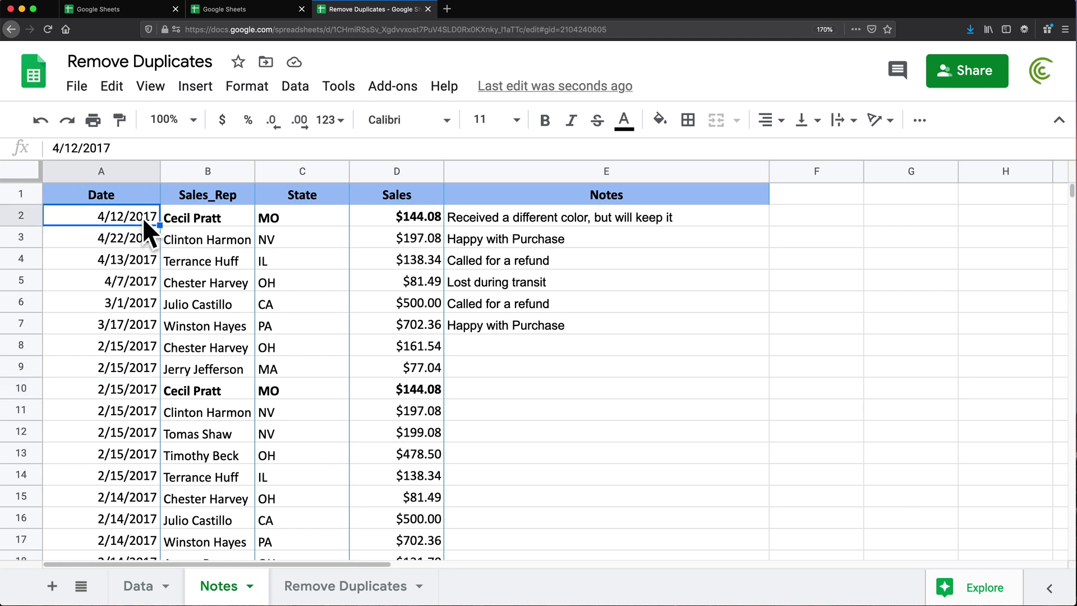
click(140, 391)
click(547, 215)
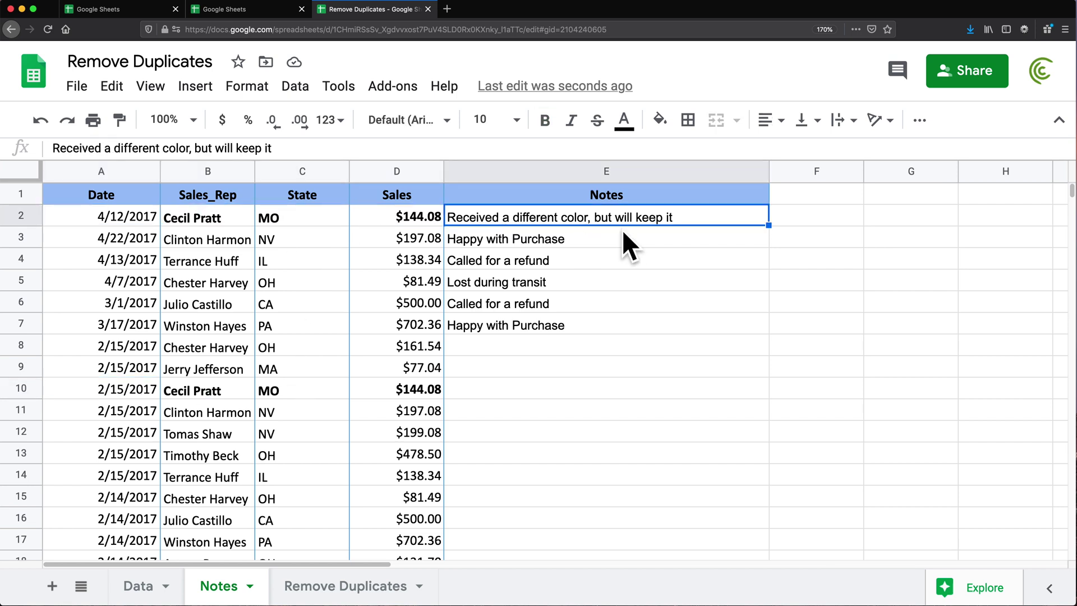
drag(497, 328, 471, 404)
click(222, 346)
scroll(617, 225, up, 5)
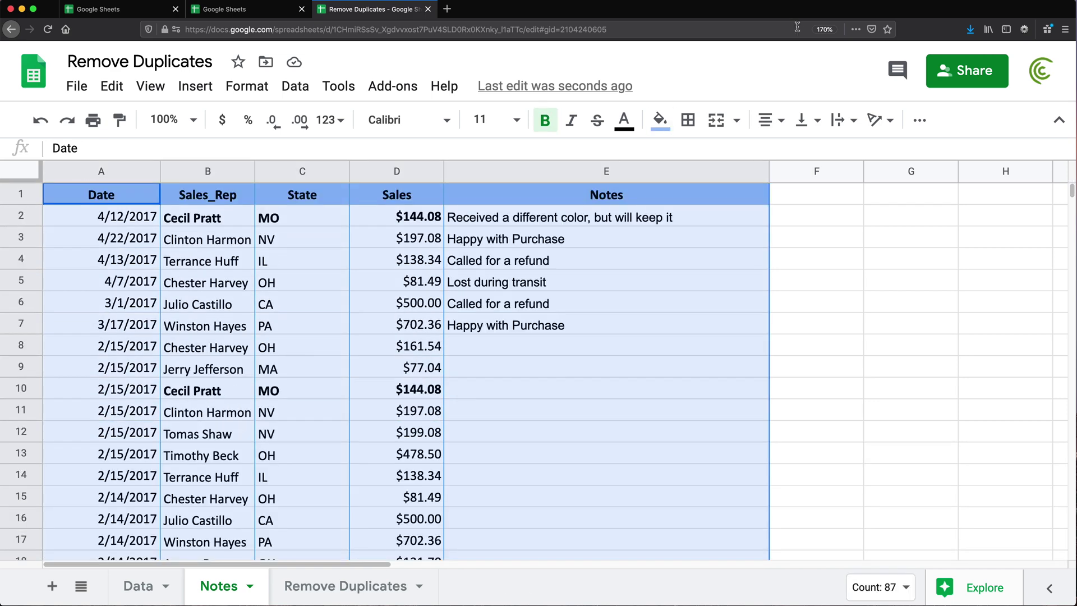
click(292, 89)
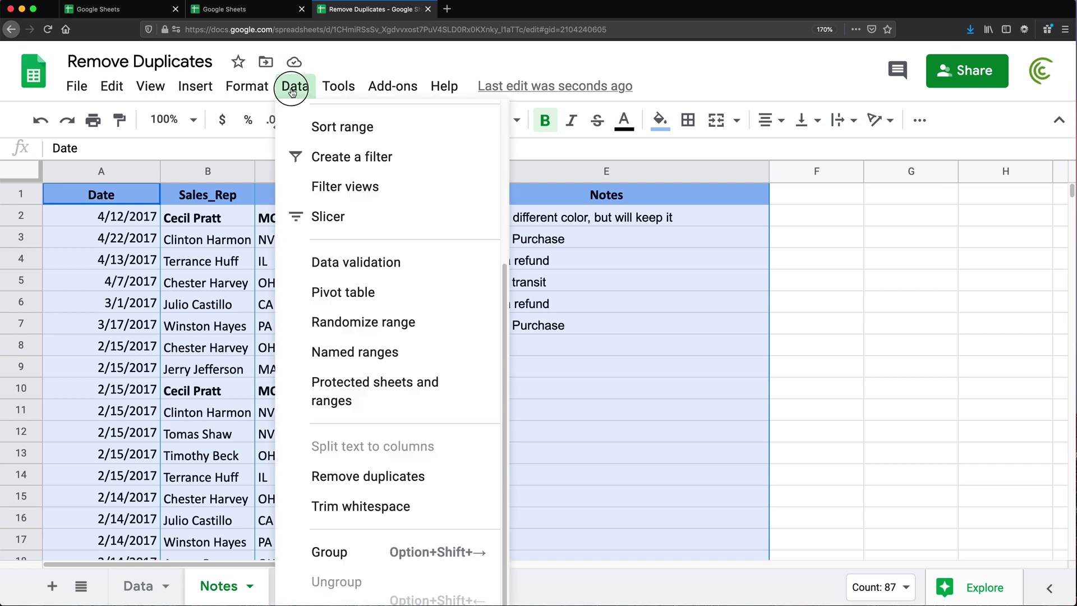
click(397, 478)
drag(447, 115, 806, 85)
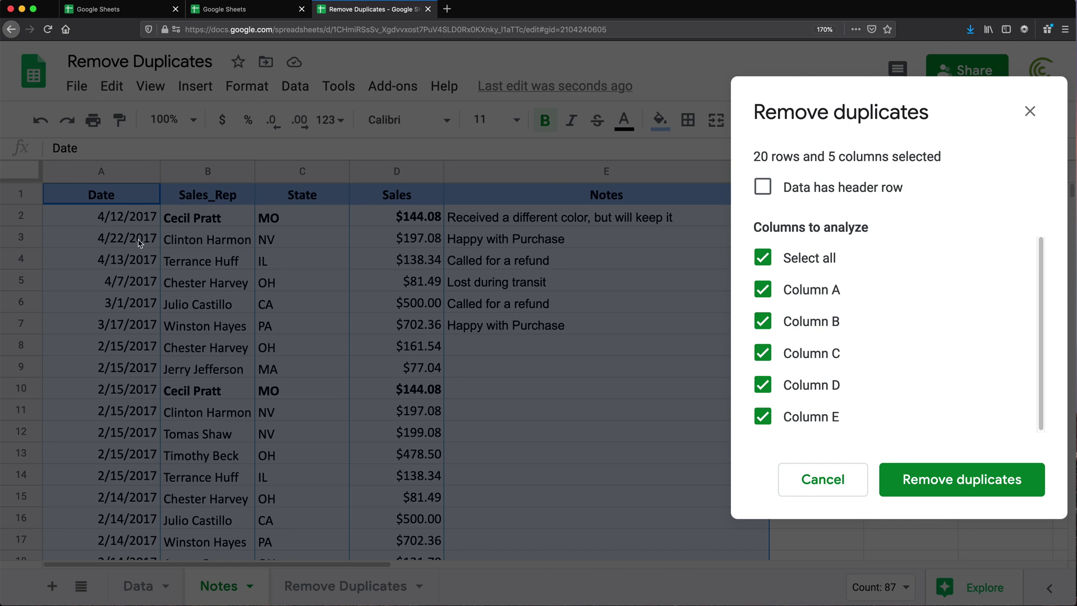
click(763, 188)
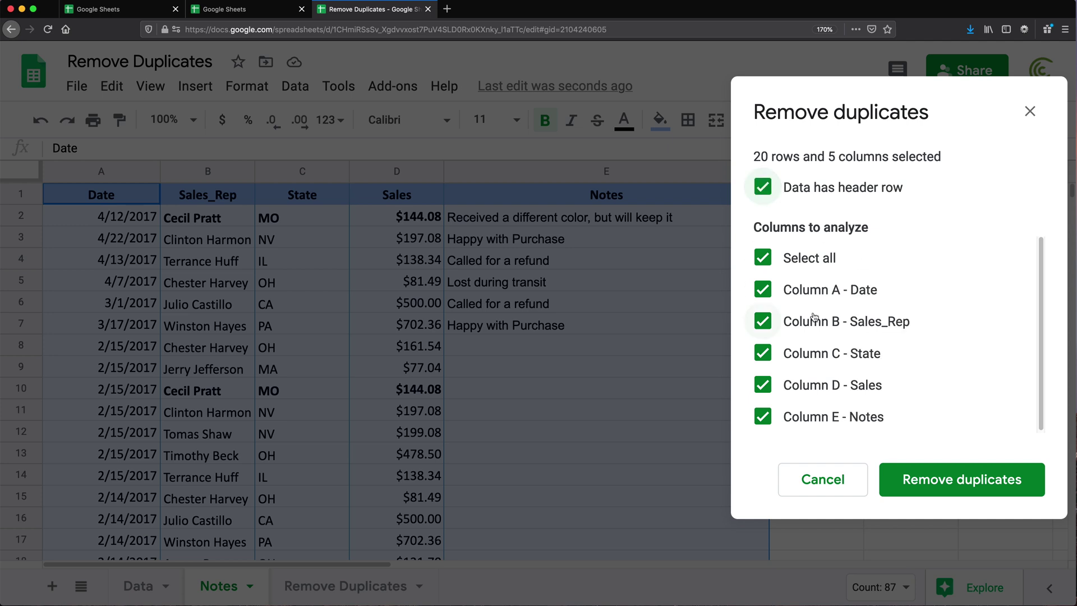
click(763, 292)
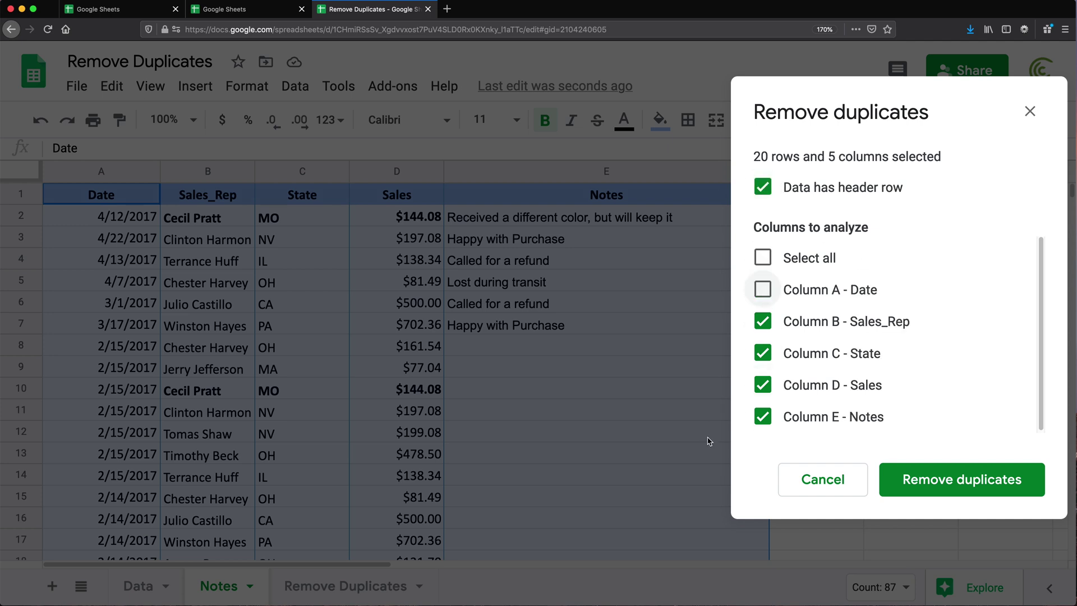
click(765, 421)
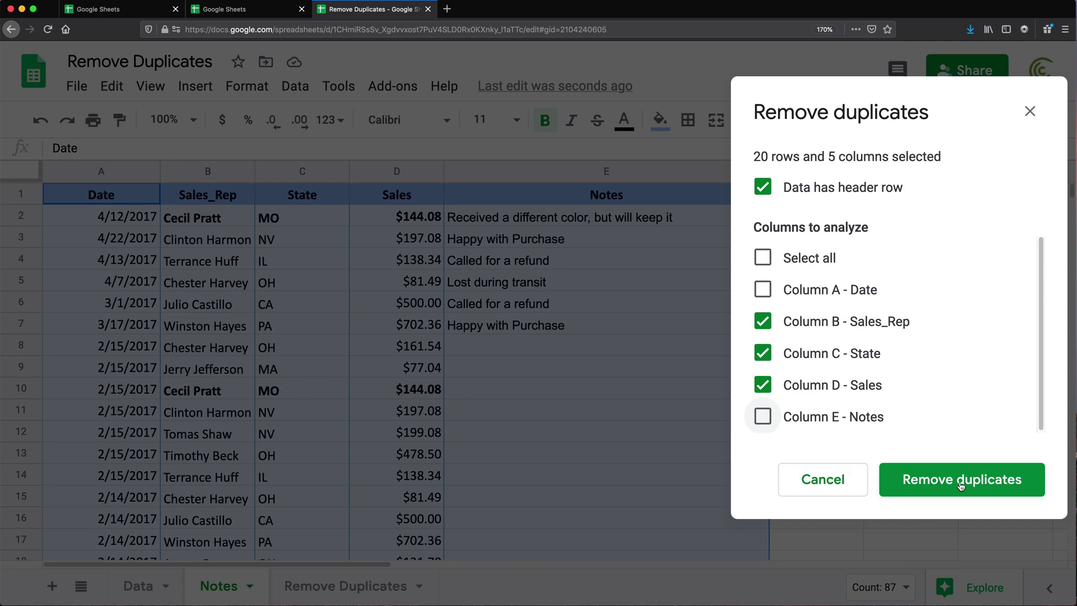
click(833, 490)
Bold the Sales_Rep, State and Sales cells of the repeated records in rows 11 and 14.
drag(208, 217, 396, 217)
drag(207, 413, 396, 412)
key(ctrl+b)
drag(207, 261, 387, 290)
drag(207, 476, 397, 477)
key(ctrl+b)
Bold the Sales_Rep, State and Sales cells of the repeated records in rows 15 to 17.
drag(208, 498, 397, 498)
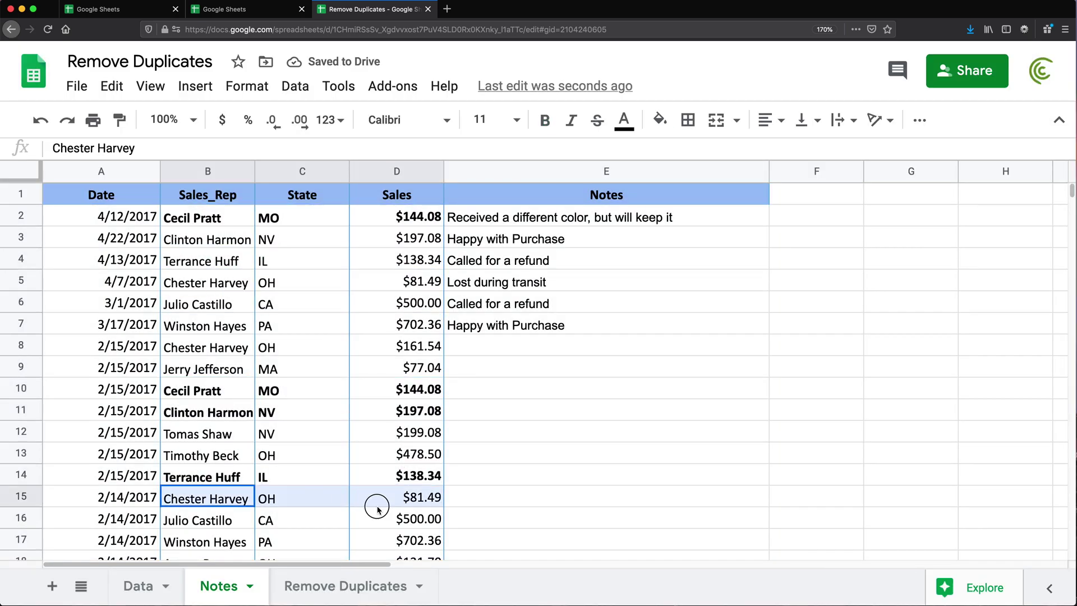
key(ctrl+b)
drag(207, 520, 397, 520)
key(ctrl+b)
click(207, 325)
scroll(269, 452, down, 2)
drag(207, 454, 396, 455)
key(ctrl+b)
scroll(373, 447, up, 2)
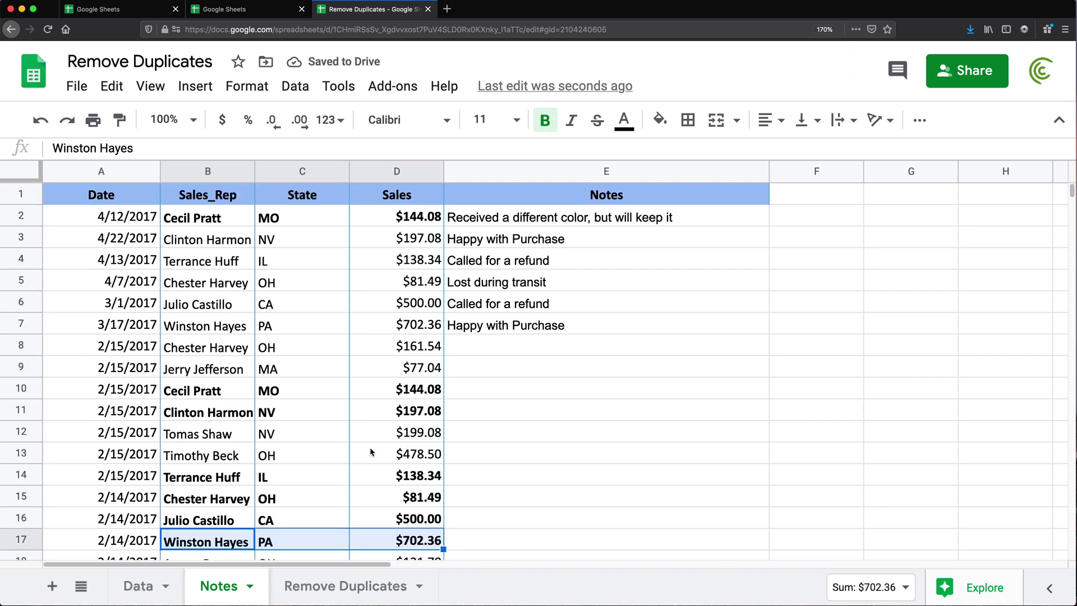
Review the bolded repeated records in rows 10 and 11 and rows 14 to 17.
scroll(199, 443, down, 1)
scroll(199, 443, down, 1)
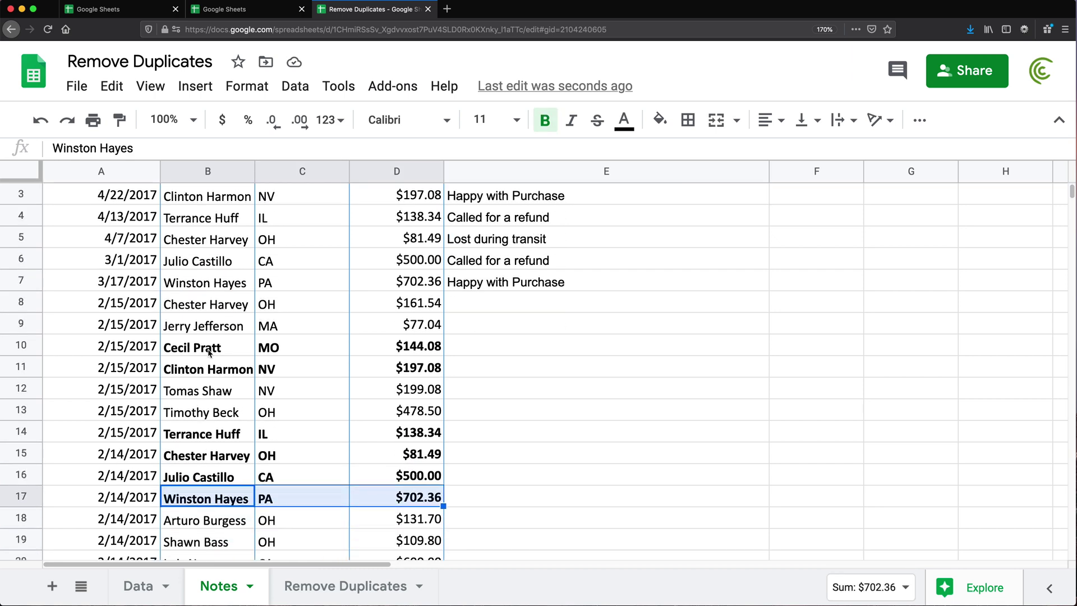
drag(207, 347, 423, 370)
drag(213, 436, 435, 498)
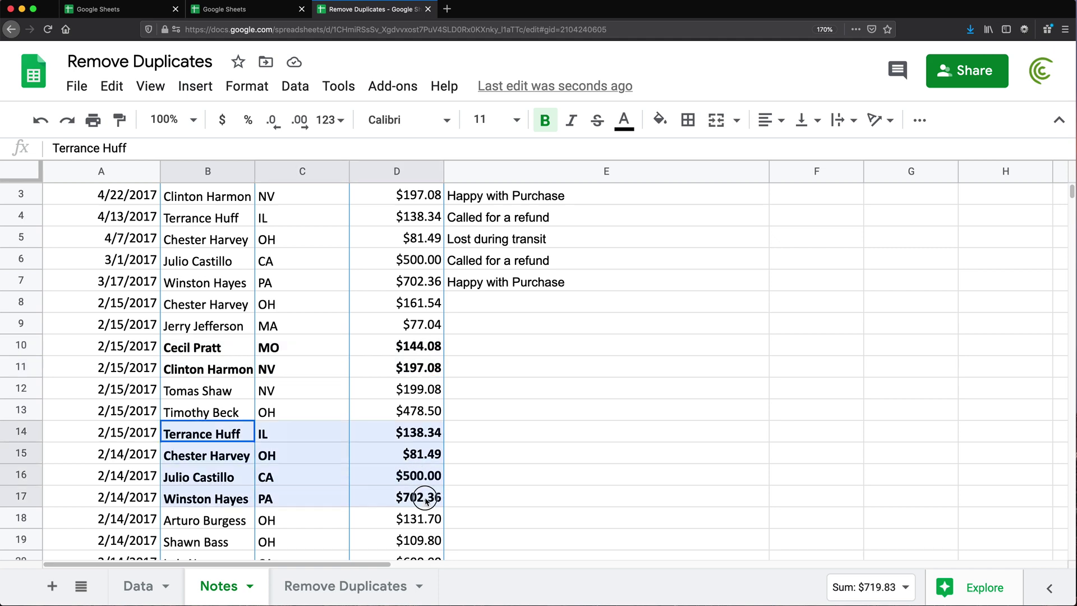
scroll(318, 469, down, 2)
scroll(314, 393, up, 6)
Remove duplicates from A1:E20 of the Notes sheet, with a header row and only Sales_Rep, State and Sales as columns to analyze.
drag(101, 195, 489, 451)
scroll(365, 385, up, 3)
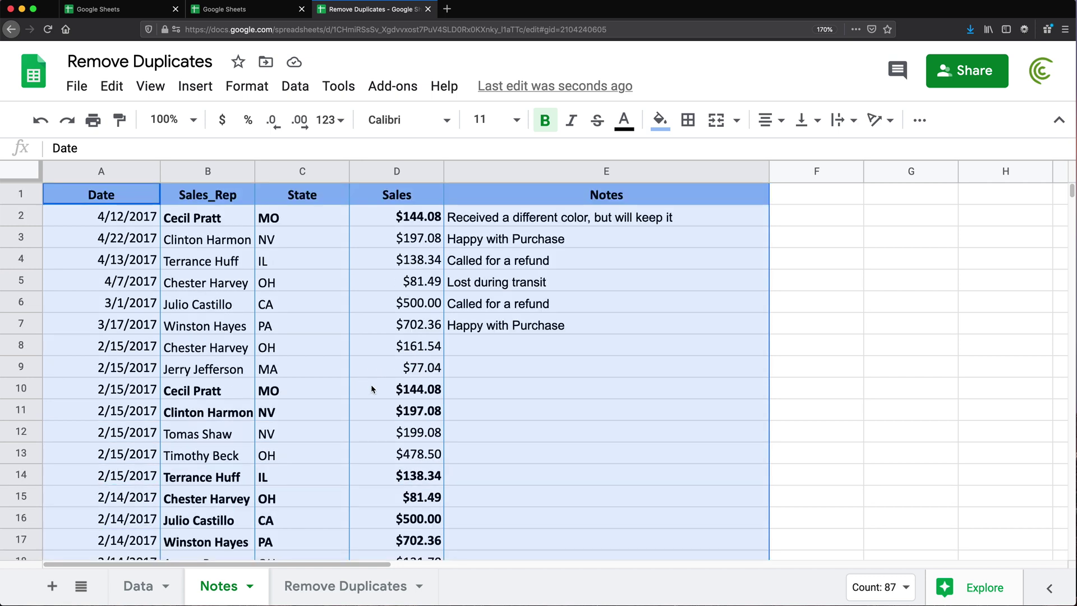
click(290, 88)
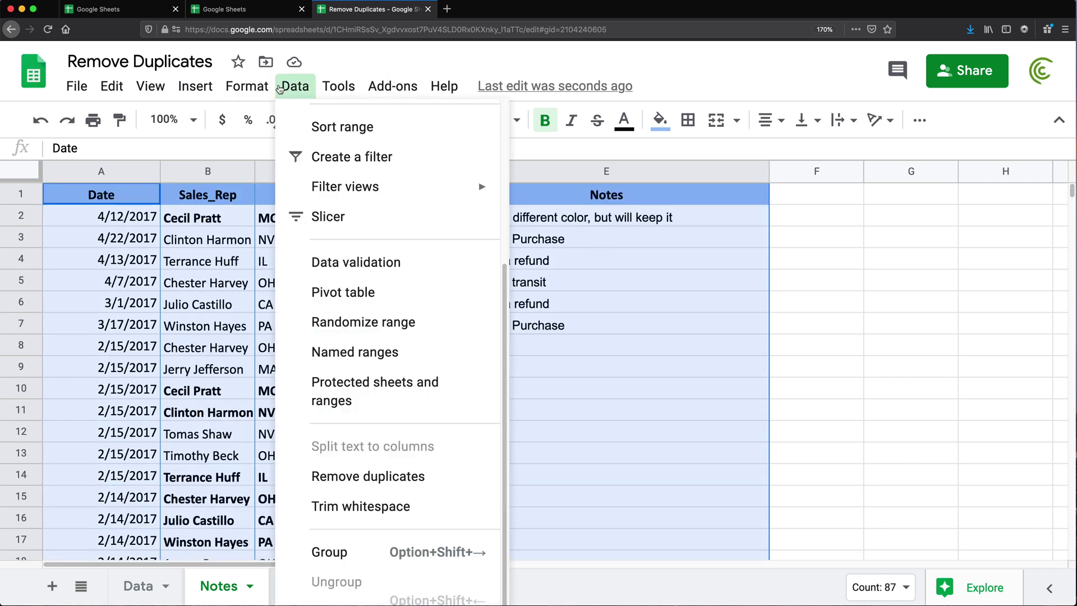
click(387, 483)
click(454, 217)
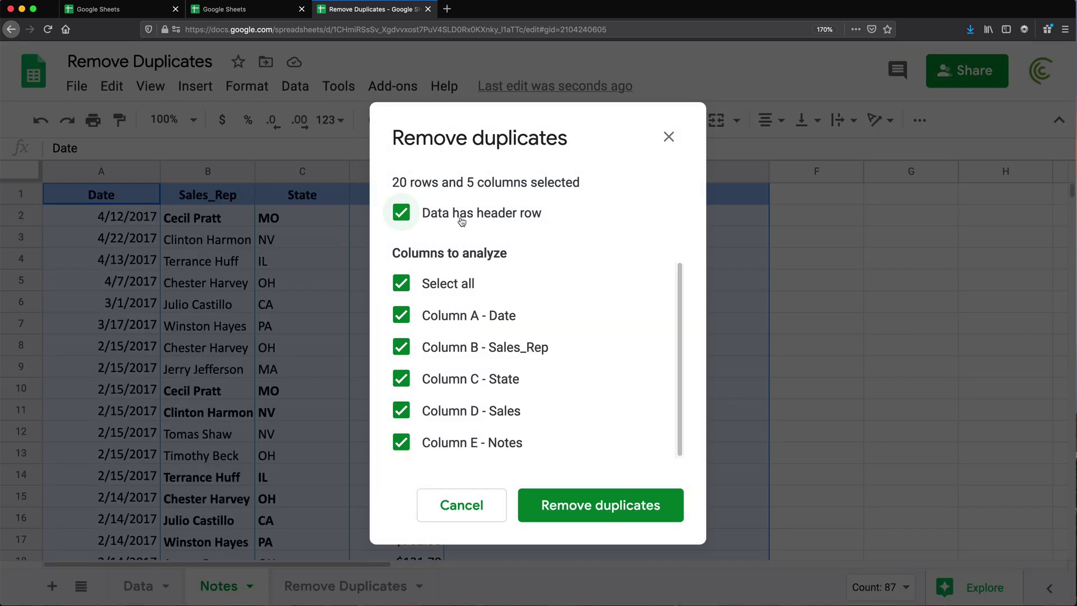
click(487, 318)
click(496, 448)
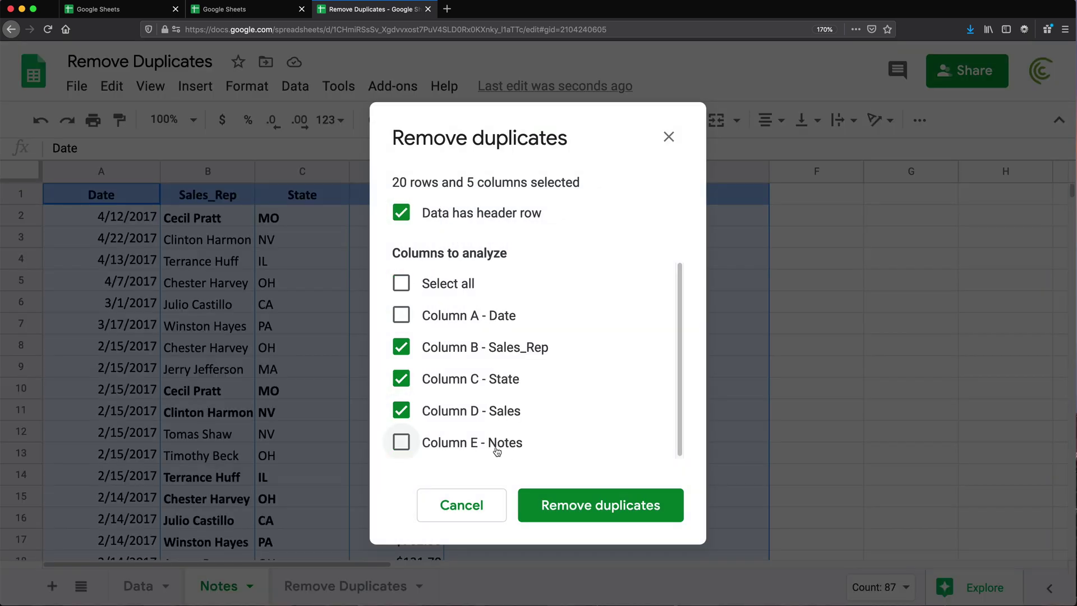
click(606, 514)
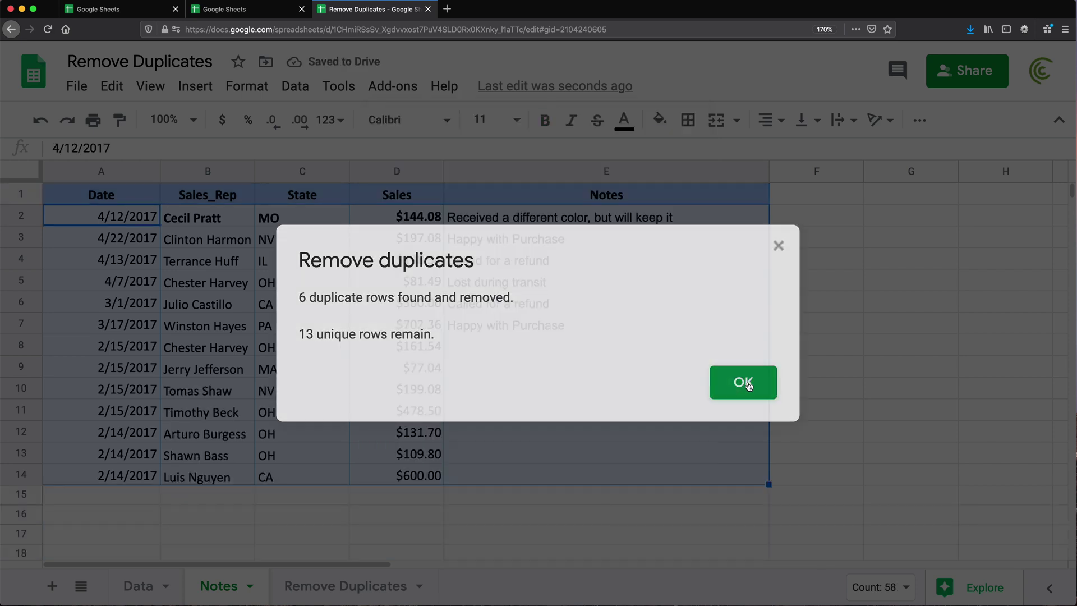
click(741, 384)
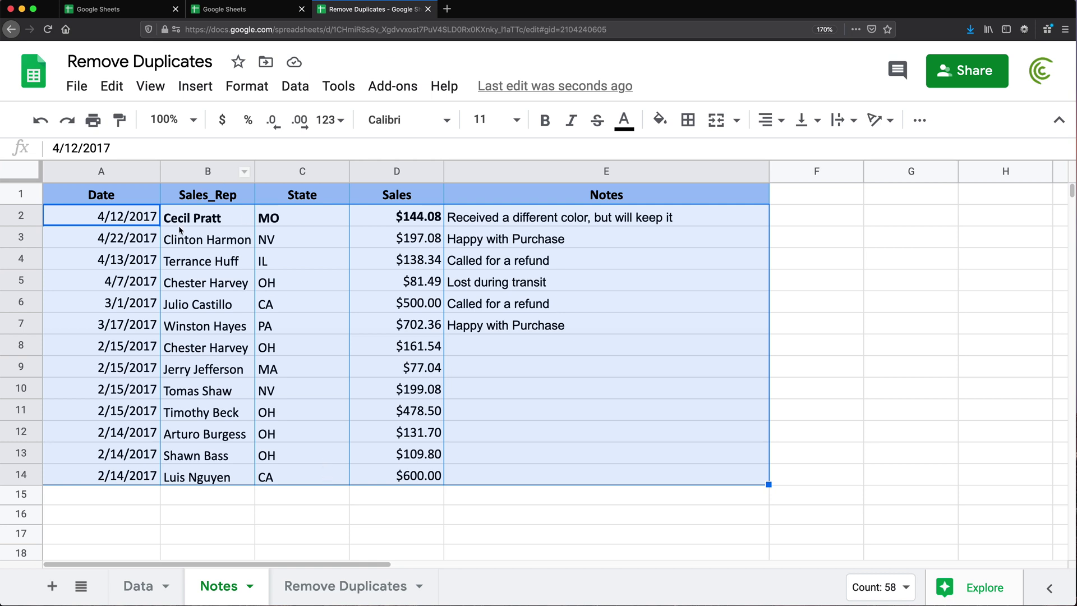
drag(121, 218, 550, 320)
click(550, 432)
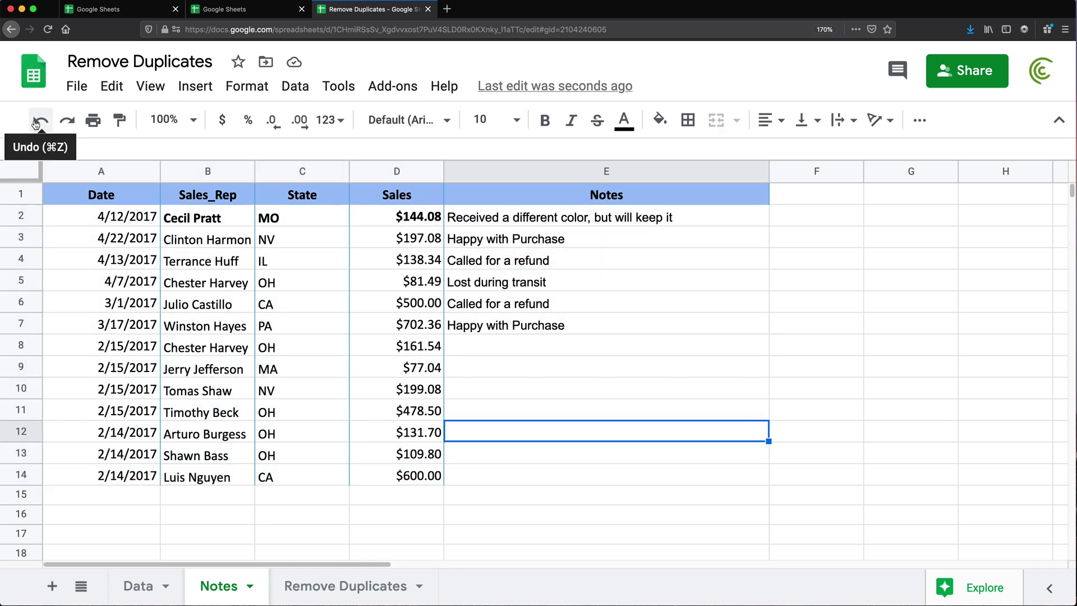
Undo the duplicate removal, the bold formatting and the pasted sales records so only the original Notes records in rows 2 to 7 remain.
click(41, 122)
key(super+minus)
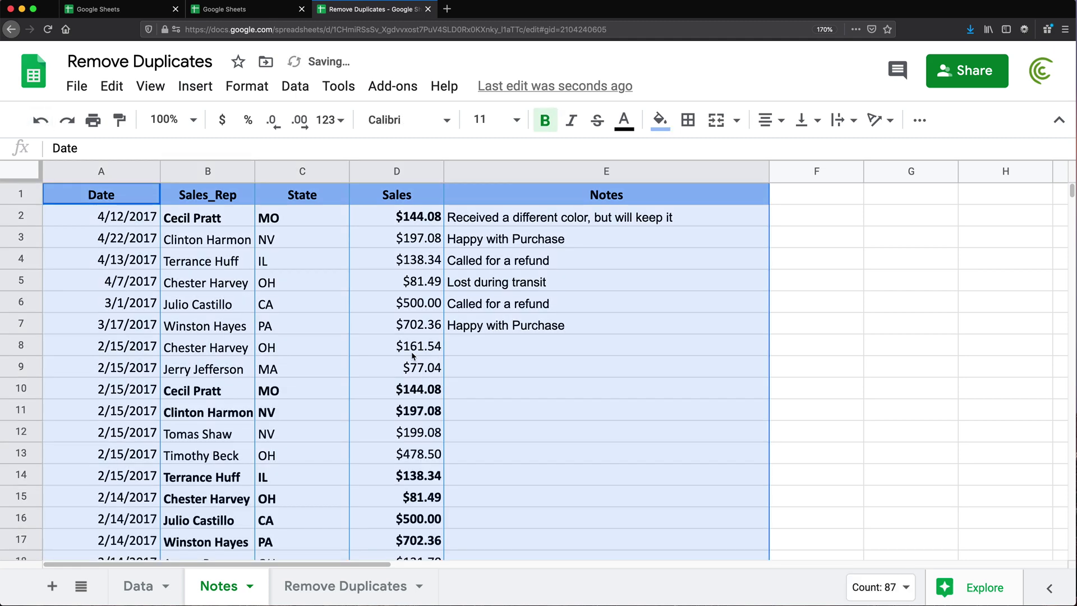
click(377, 395)
key(super+z)
key(super+z)
key(super+z)
key(super+z)
key(super+z)
key(super+z)
key(super+z)
key(super+plus)
Compare the Data sheet's dates and records with the dates and Notes entries on the Notes sheet.
click(125, 588)
click(218, 598)
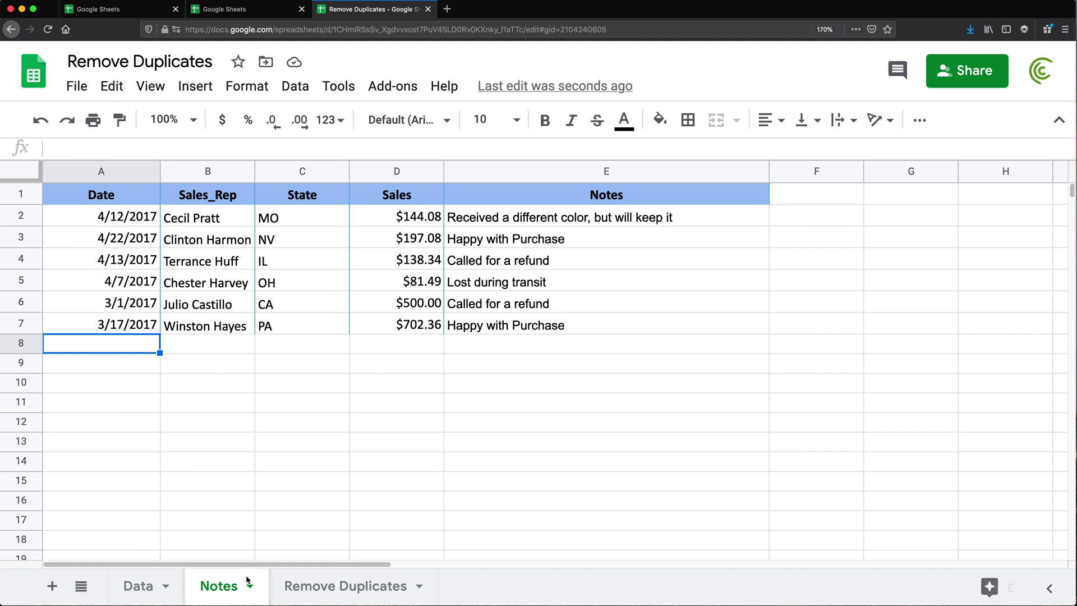
click(126, 588)
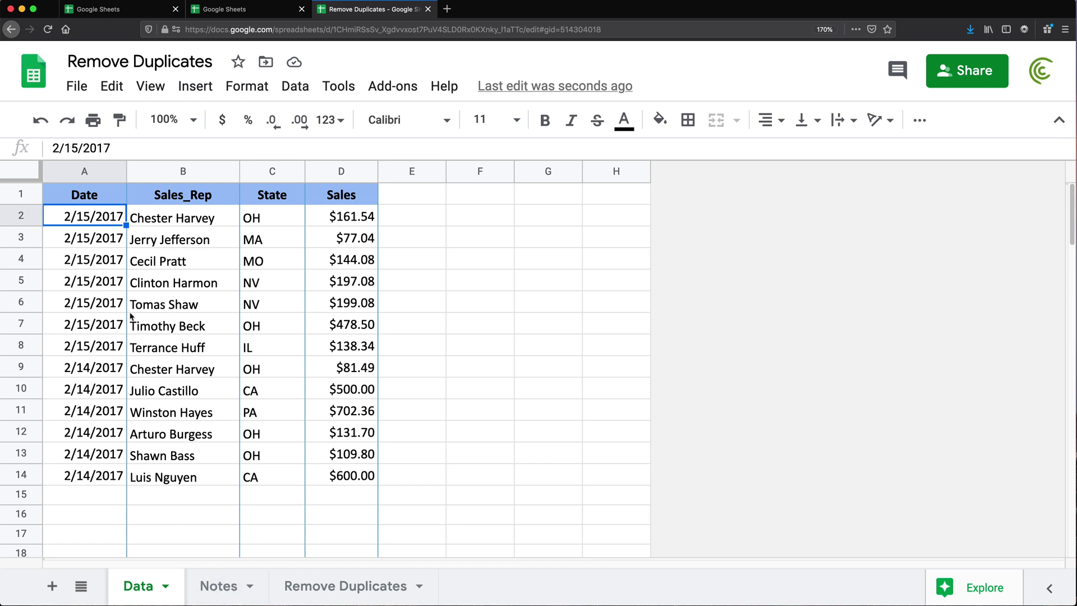
click(103, 262)
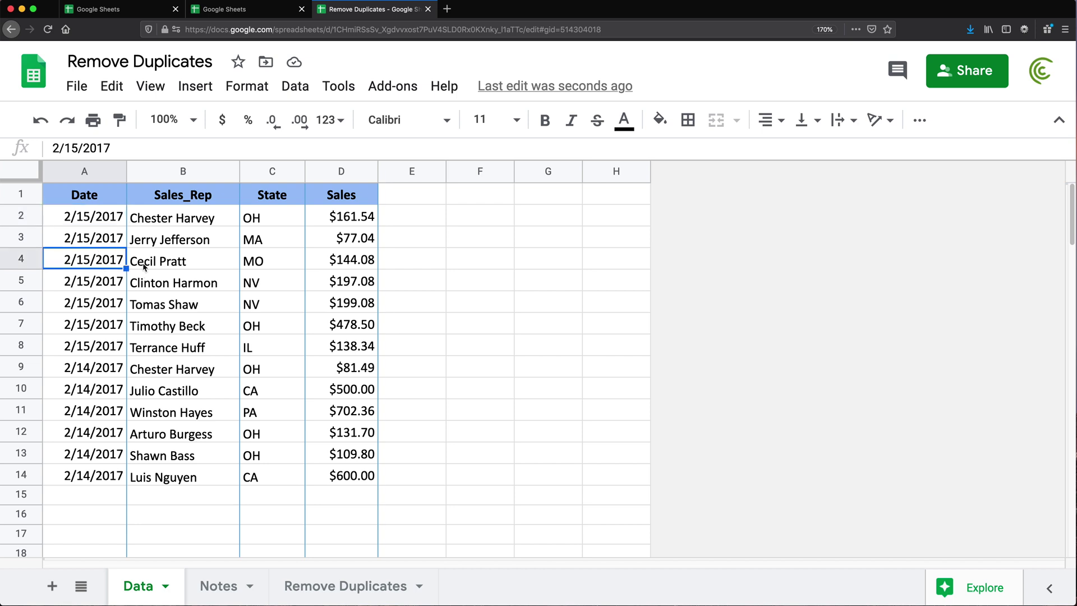
click(143, 267)
click(92, 267)
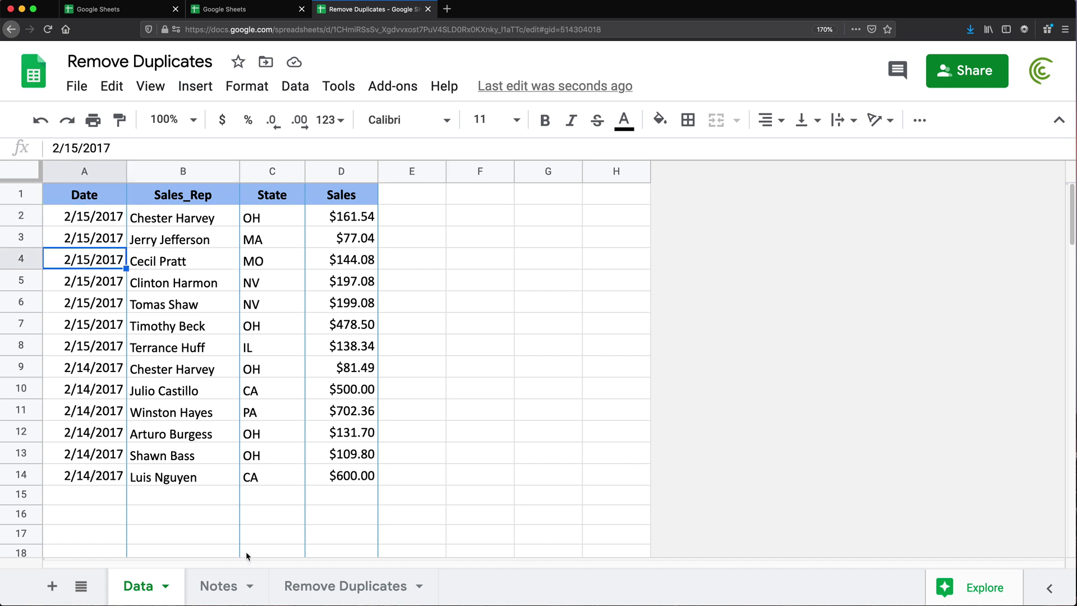
click(231, 585)
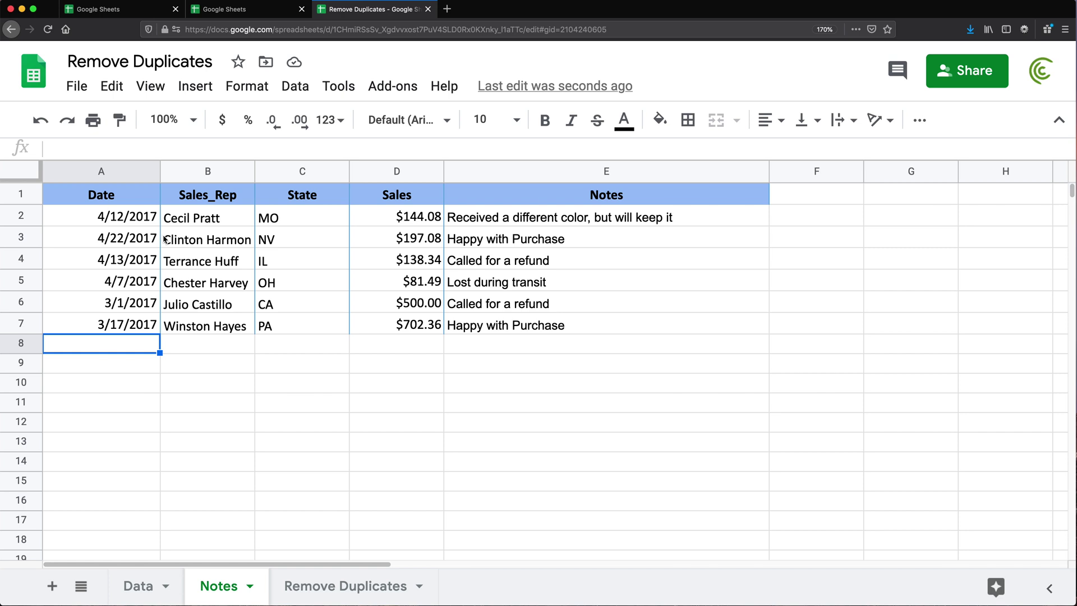
click(144, 218)
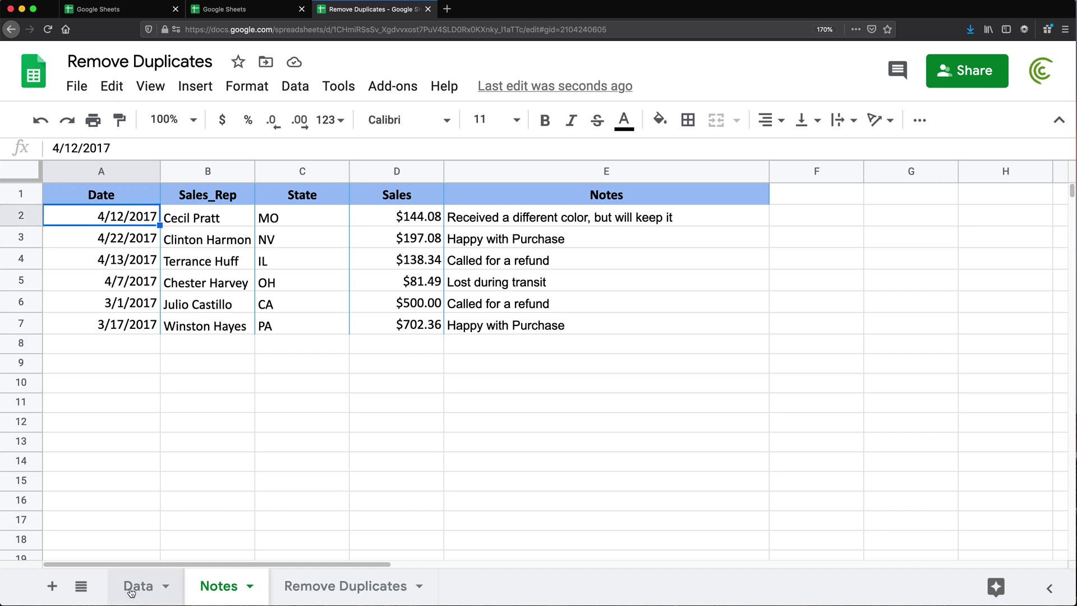
click(501, 218)
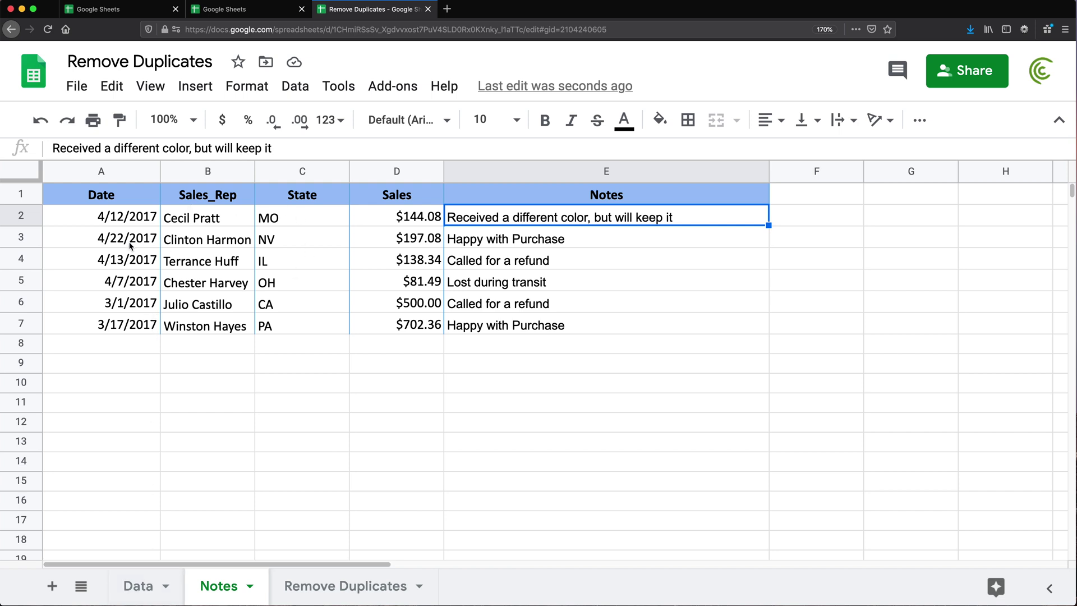
drag(123, 220, 116, 307)
drag(452, 214, 488, 289)
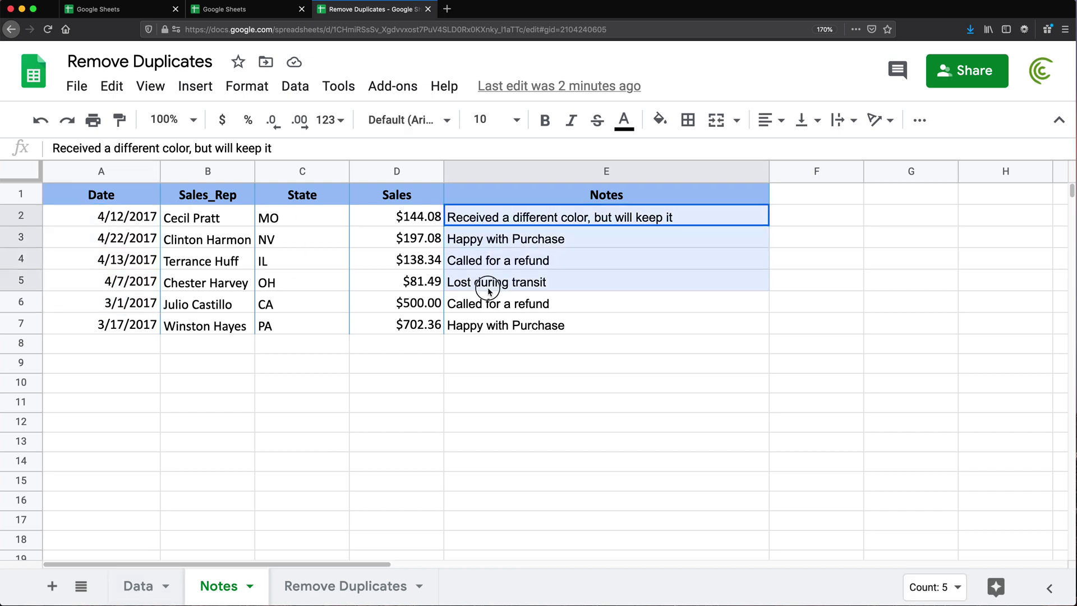
Add a new sheet and name it New List.
click(52, 587)
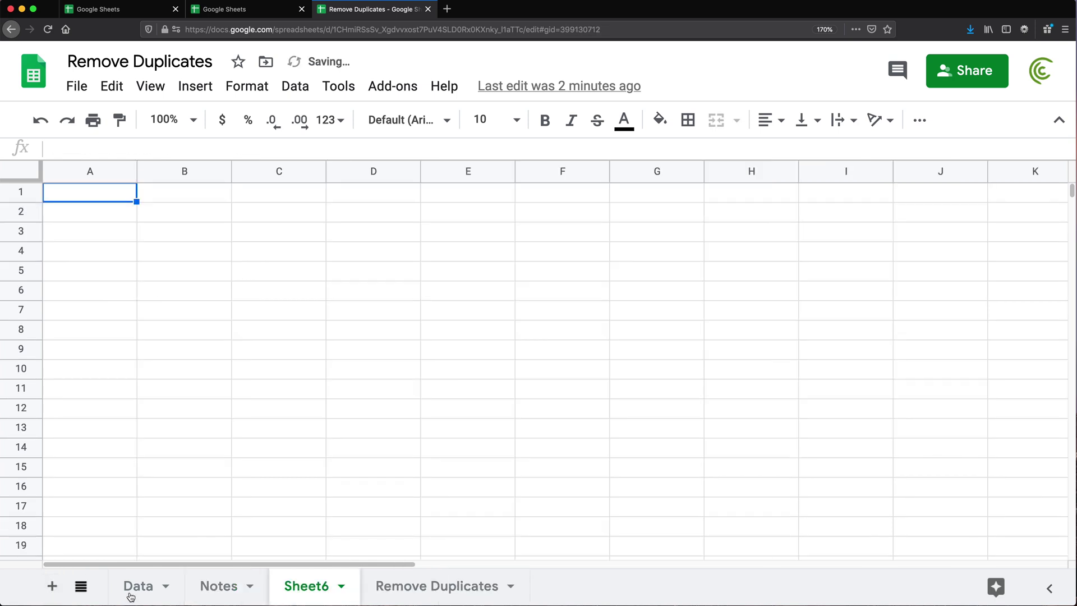
click(315, 590)
text(New List)
key(Return)
Start a UNIQUE formula in A2 of the New List sheet with an array whose first range is Data!B2:D14.
key(super+equal)
key(Down)
key(Down)
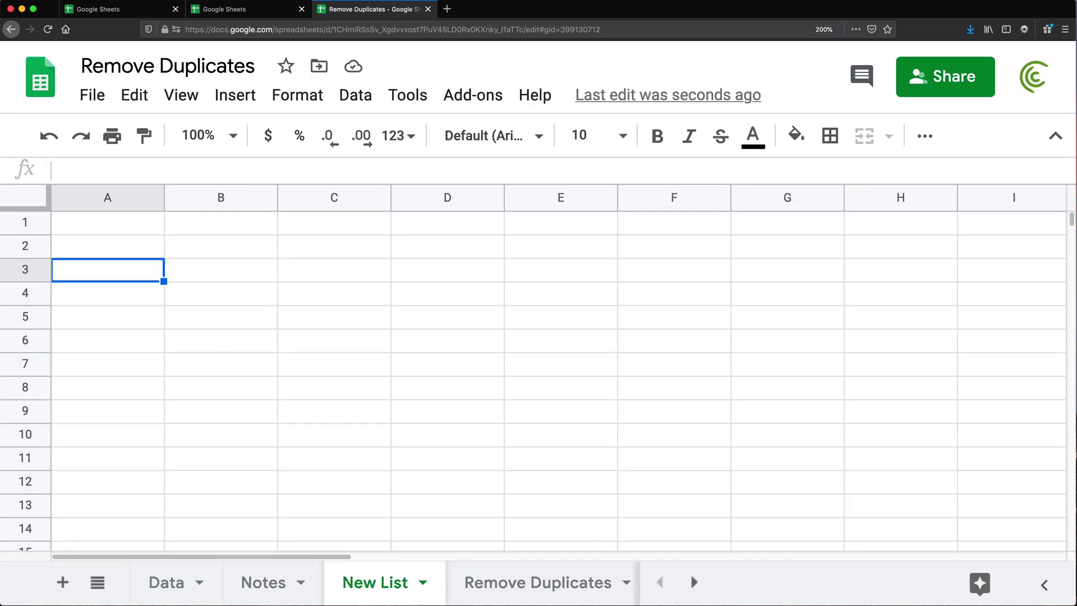
key(Up)
text(=uni)
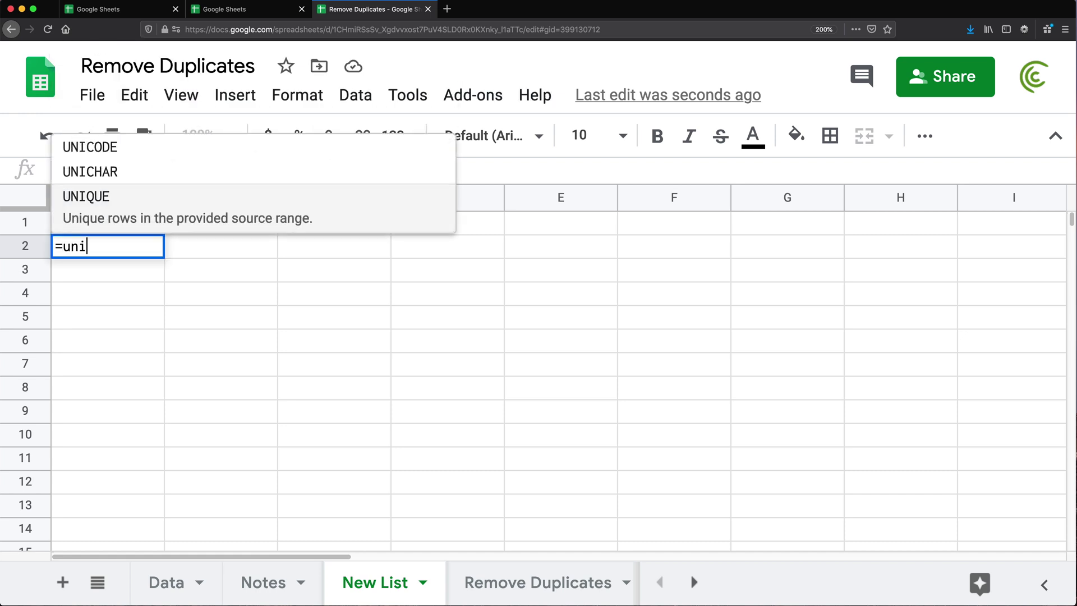
key(Tab)
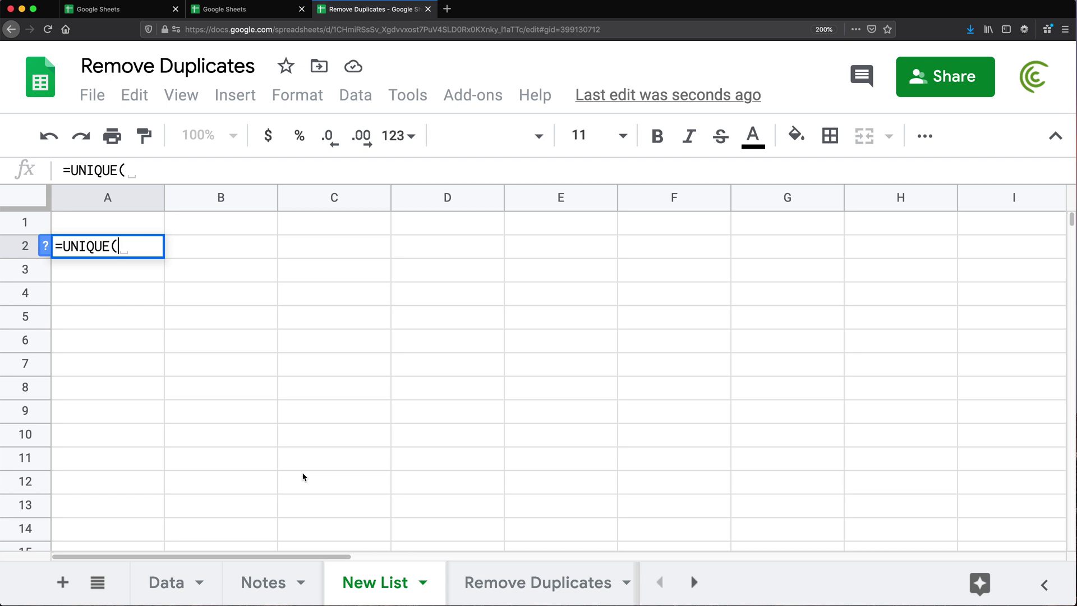
text({)
click(171, 585)
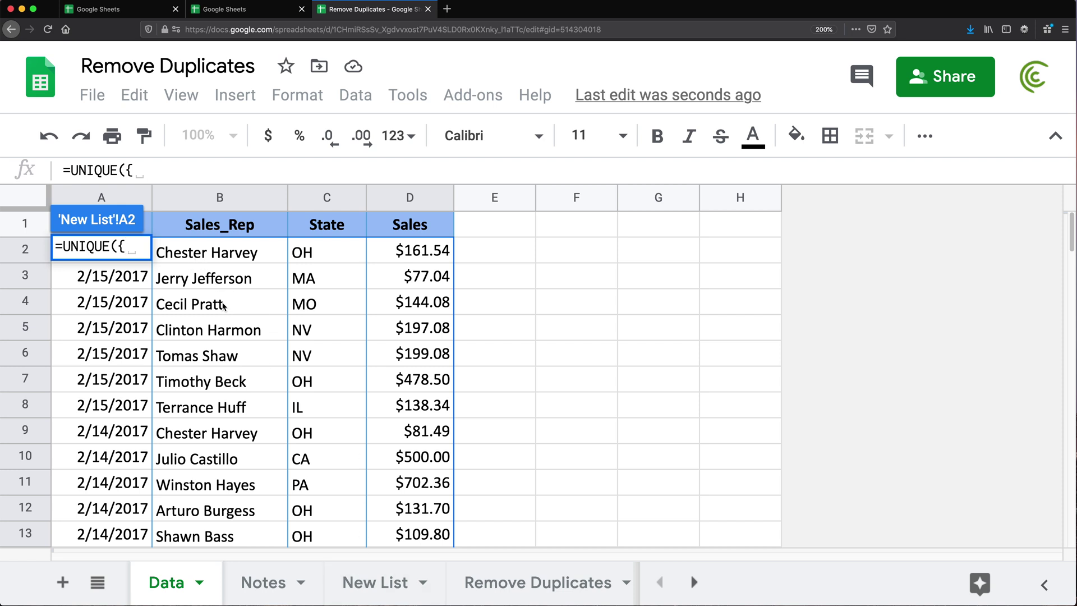
drag(209, 257, 400, 387)
text(;)
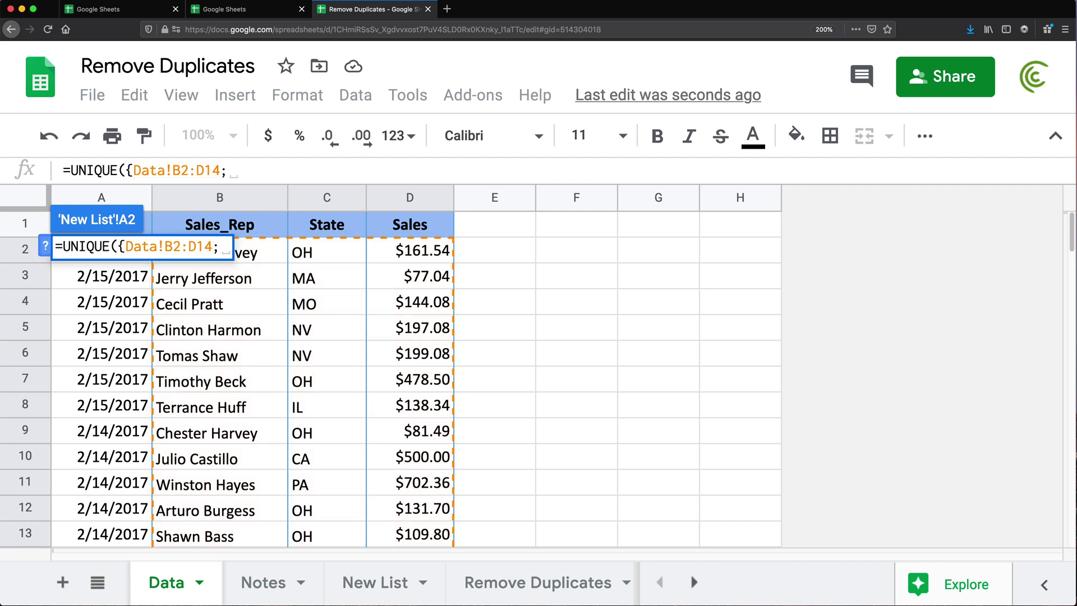
Stack Notes!B2:D7 below the Data range in the array and complete the UNIQUE formula.
click(257, 596)
click(468, 251)
drag(468, 251, 250, 386)
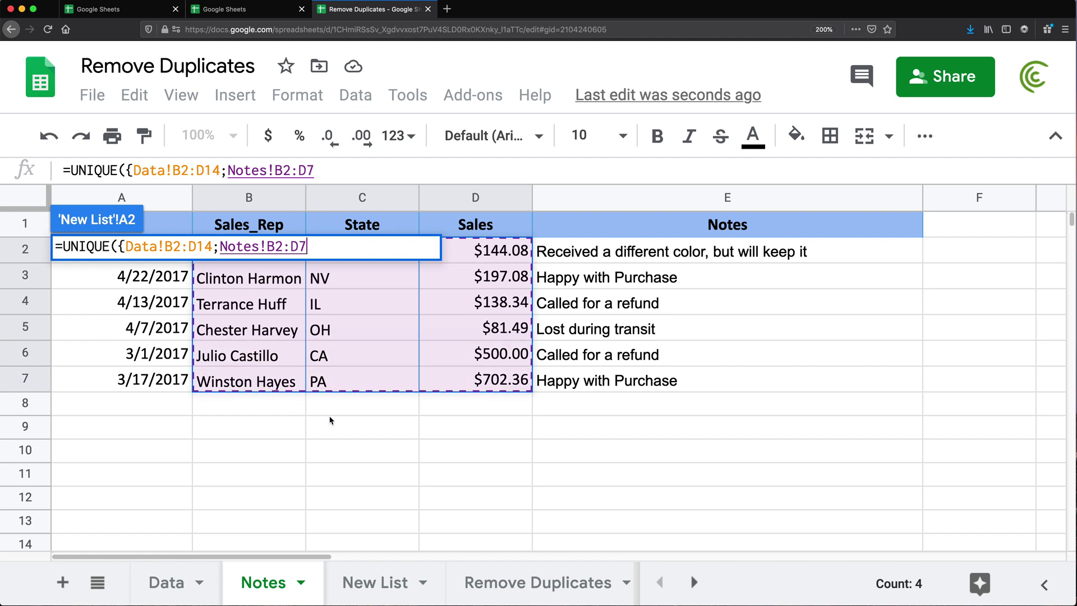
text(}))
key(Return)
scroll(289, 424, down, 3)
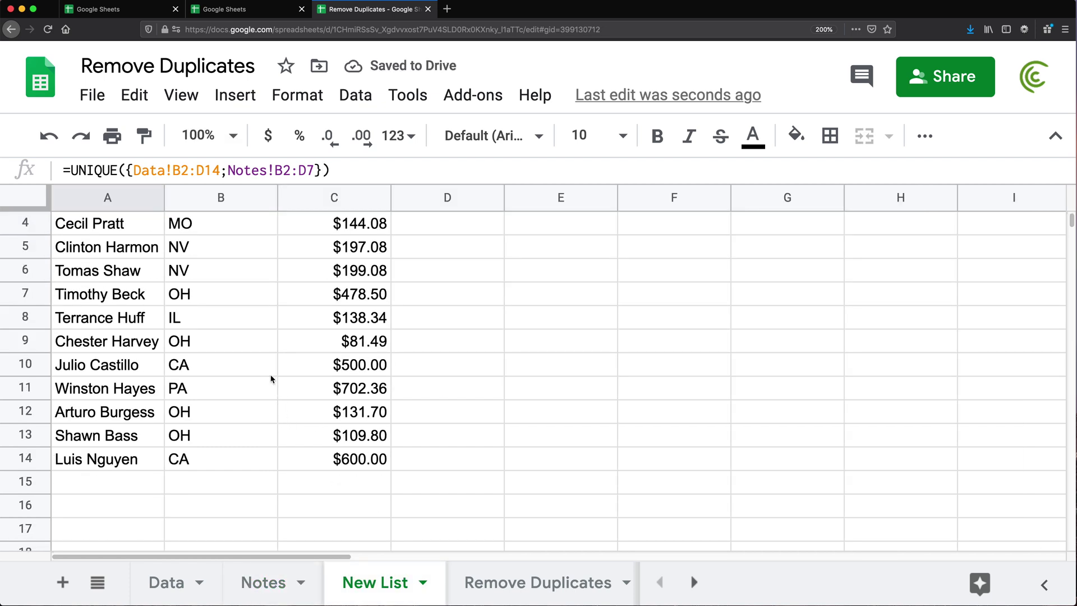
scroll(271, 379, up, 3)
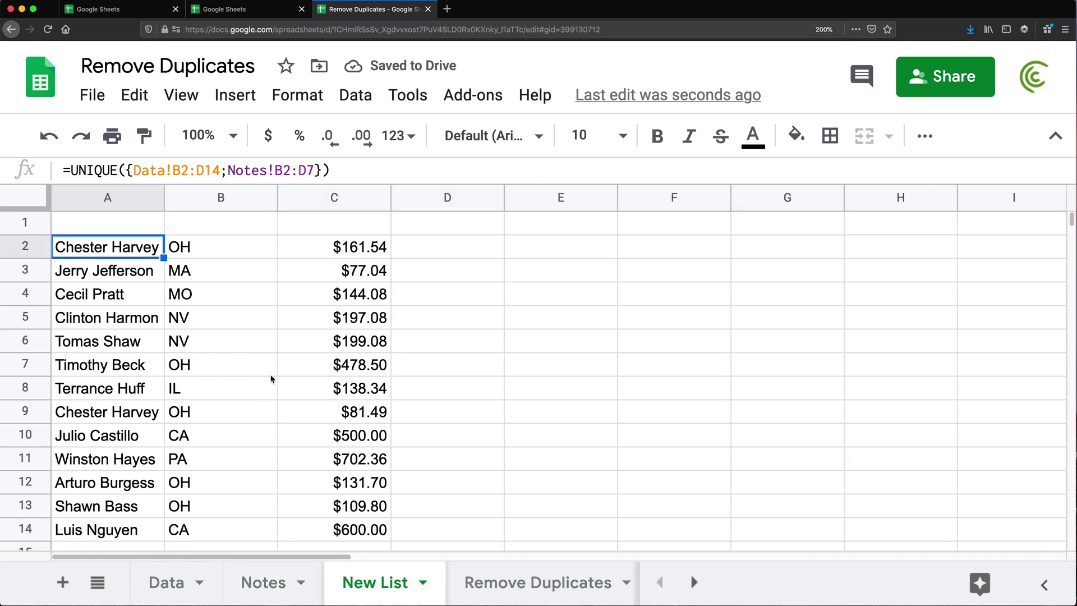
Copy the Sales_Rep, State and Sales headers from the Data sheet into A1:C1 of New List.
click(167, 586)
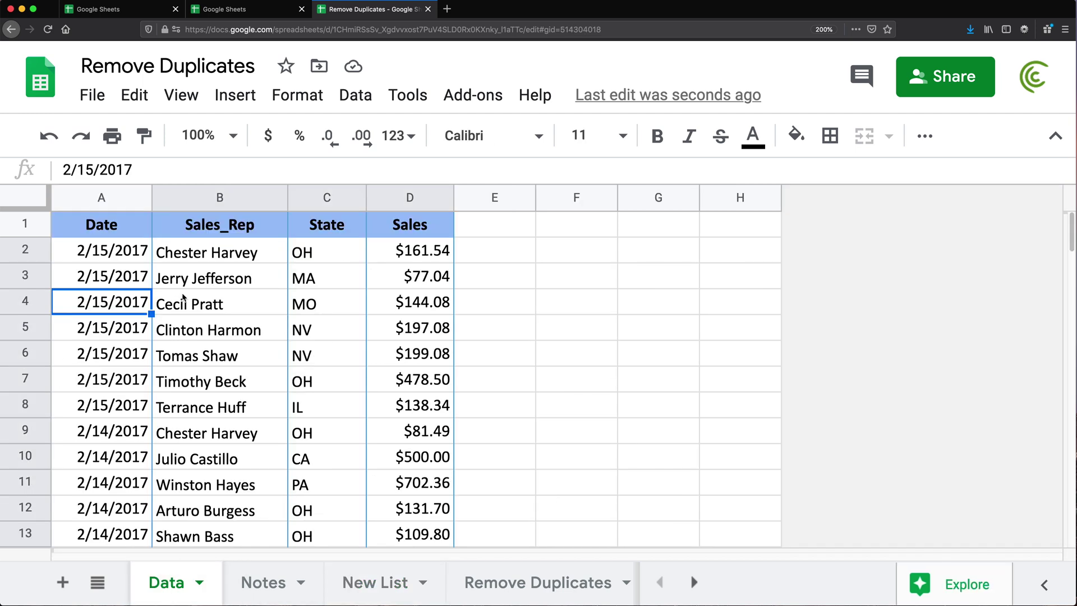
drag(220, 224, 325, 224)
drag(411, 224, 225, 224)
key(ctrl+c)
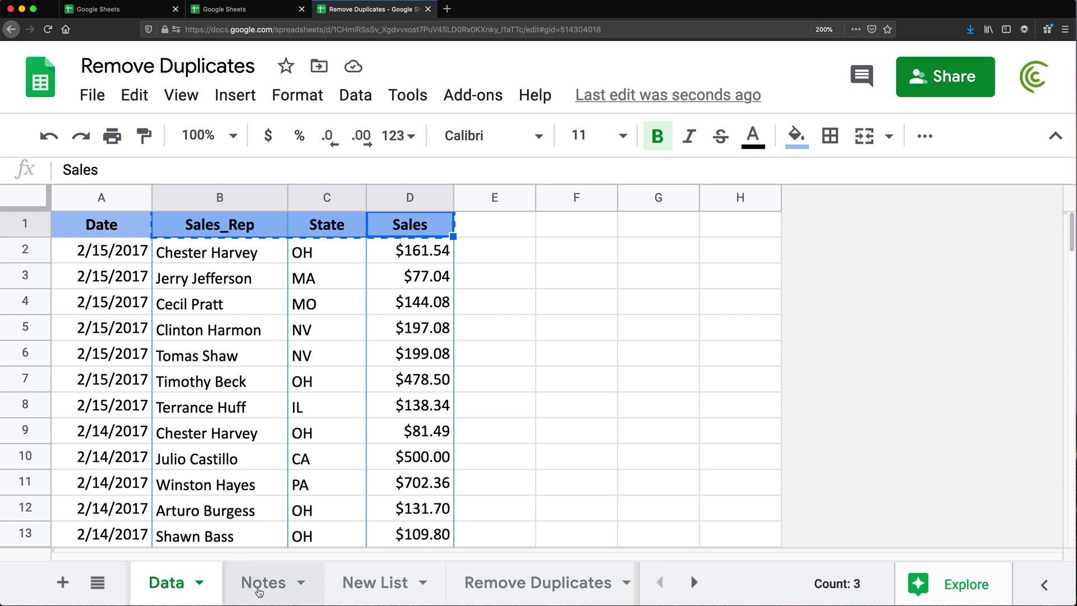
click(374, 583)
click(107, 224)
key(ctrl+v)
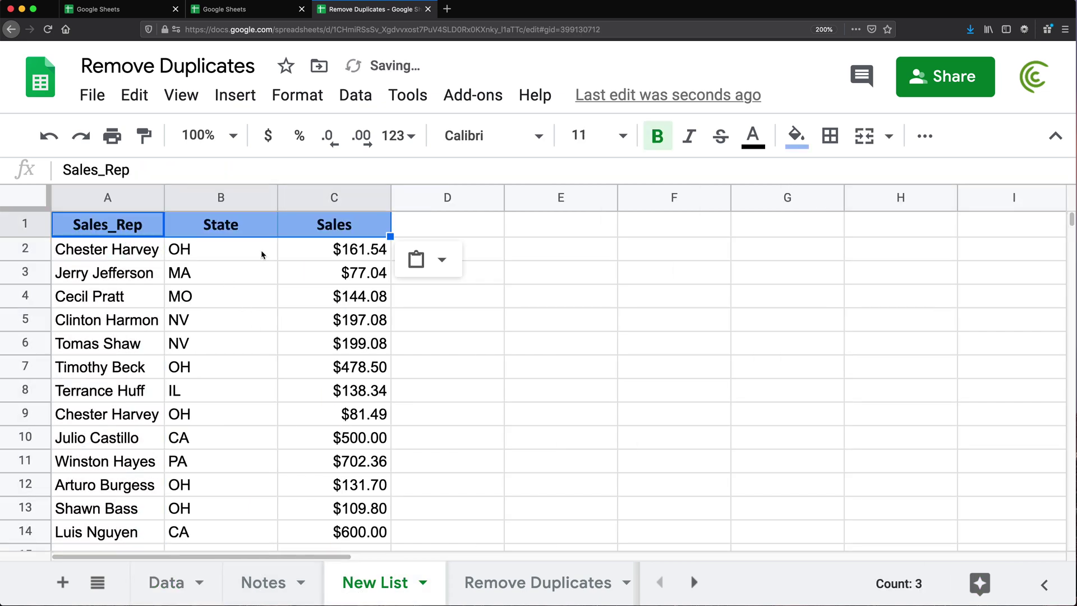
Copy the Date header from the Data sheet into D1 of New List.
click(435, 225)
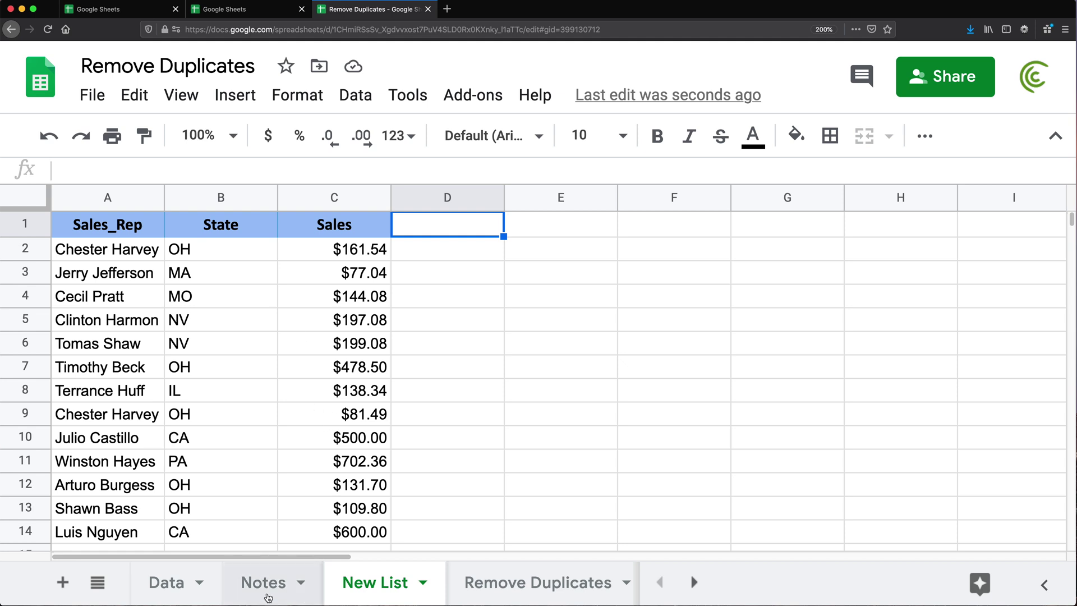
click(177, 587)
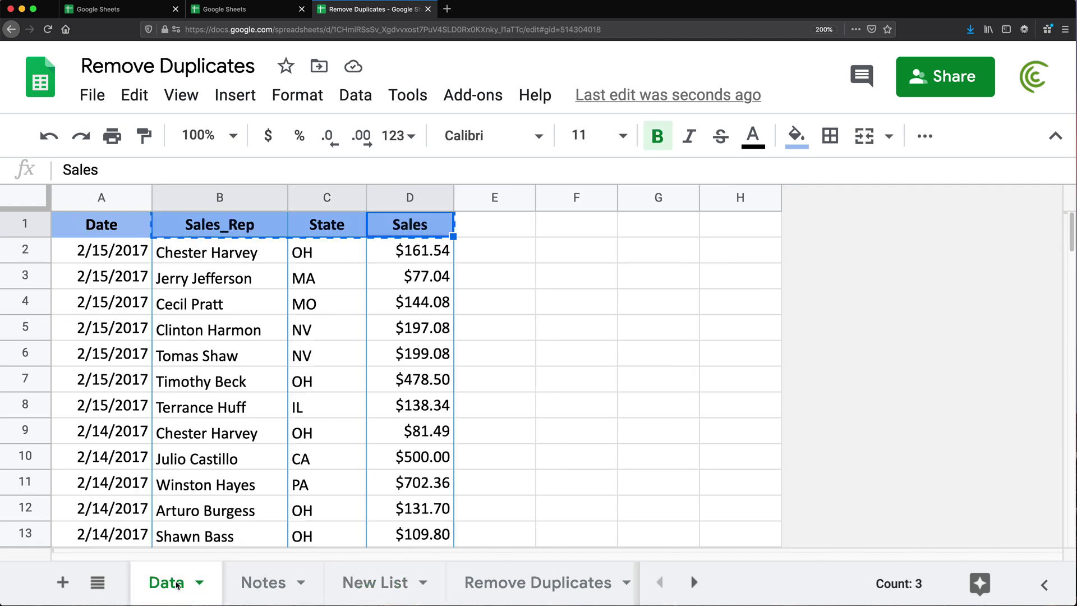
click(142, 228)
key(ctrl+c)
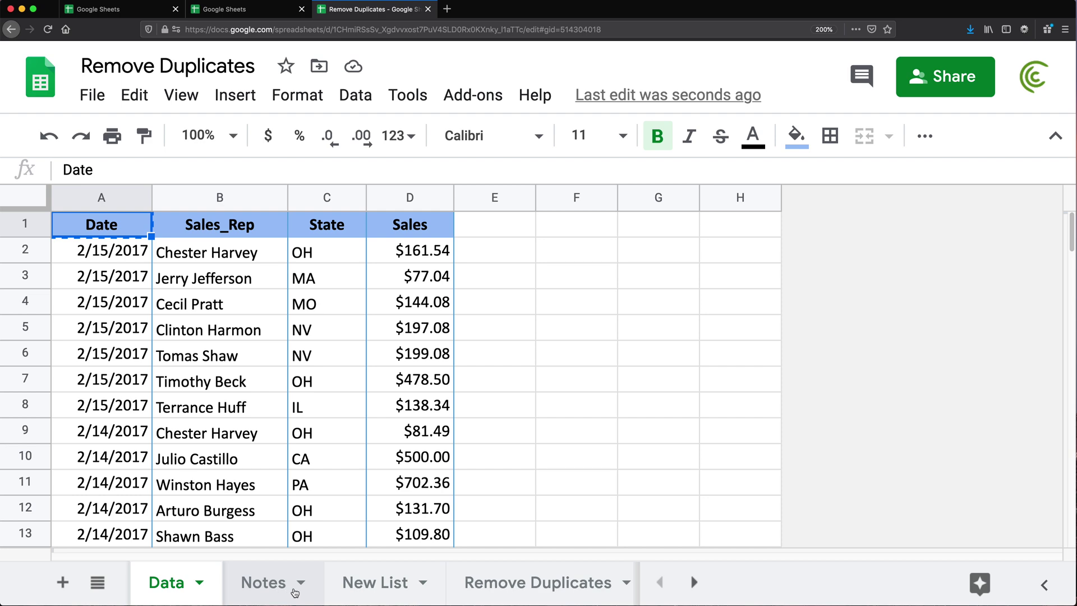
click(370, 583)
key(ctrl+v)
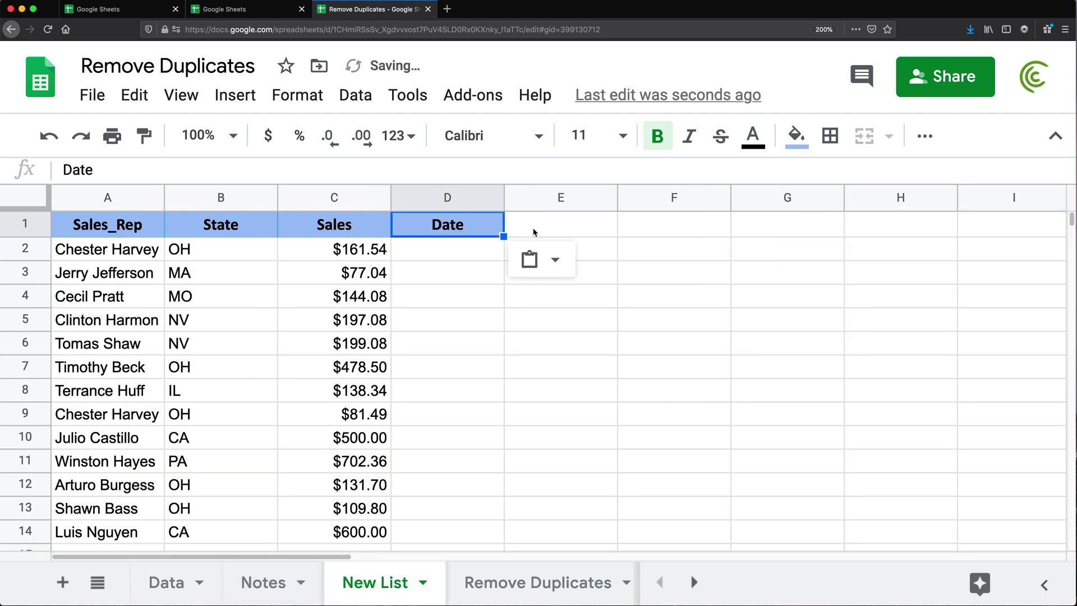
Copy the Notes header from the Notes sheet into E1 of New List.
click(264, 592)
click(692, 222)
key(ctrl+c)
click(380, 578)
click(556, 236)
key(ctrl+v)
Start a FILTER formula in D2 of New List with an array whose first range is Data!A2:A14.
click(436, 254)
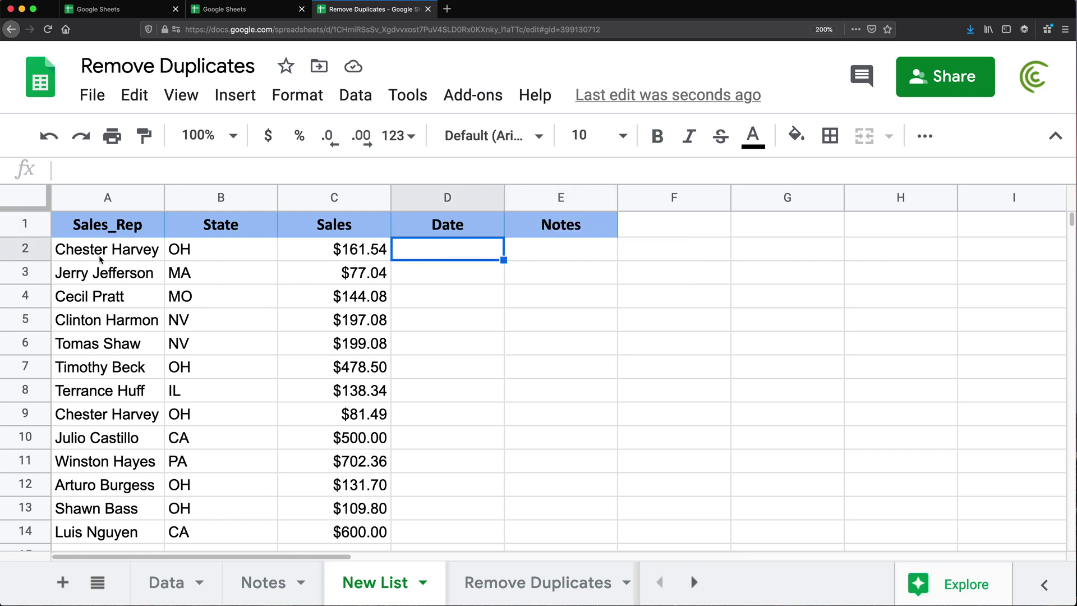
click(166, 583)
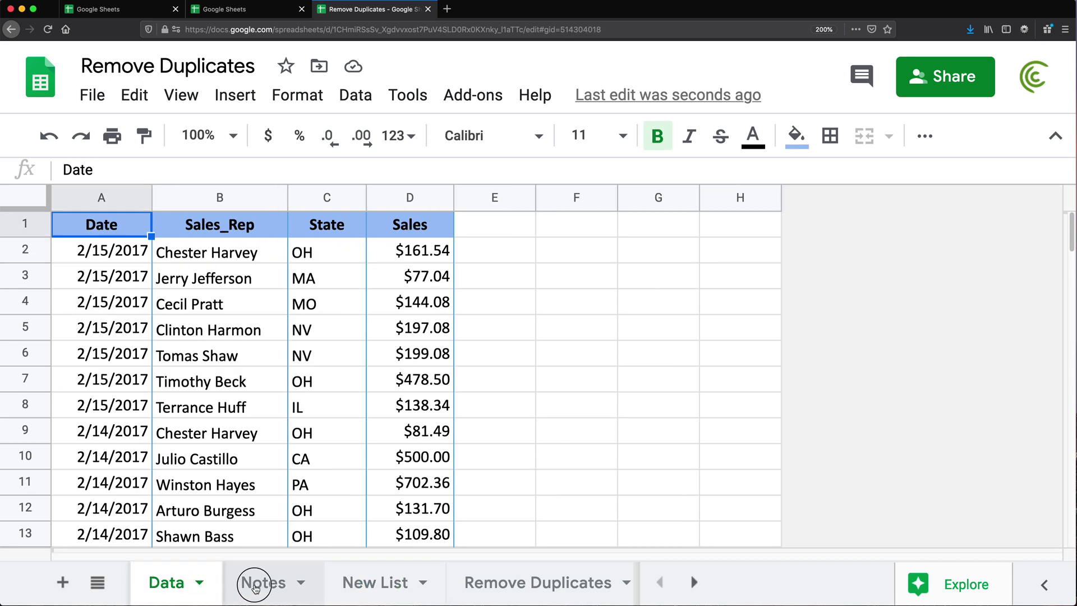
click(255, 585)
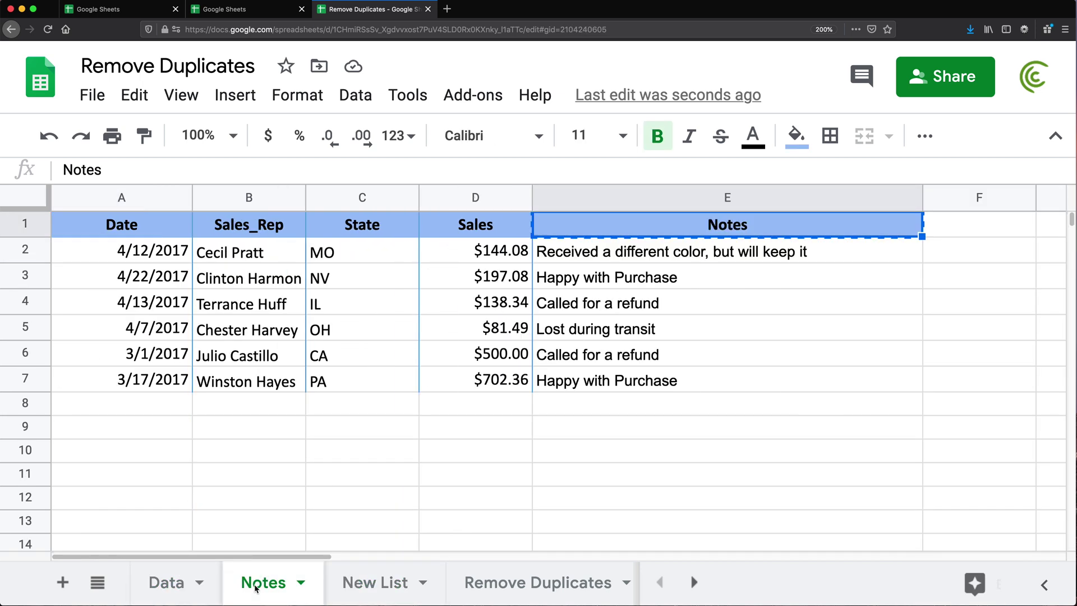
click(380, 586)
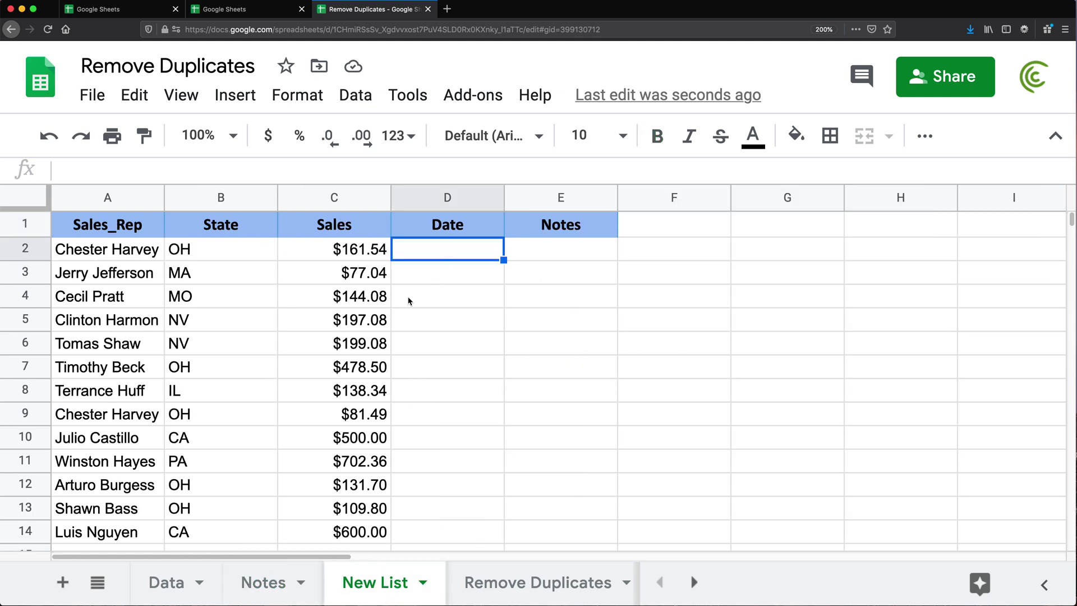
text(=fil)
key(Tab)
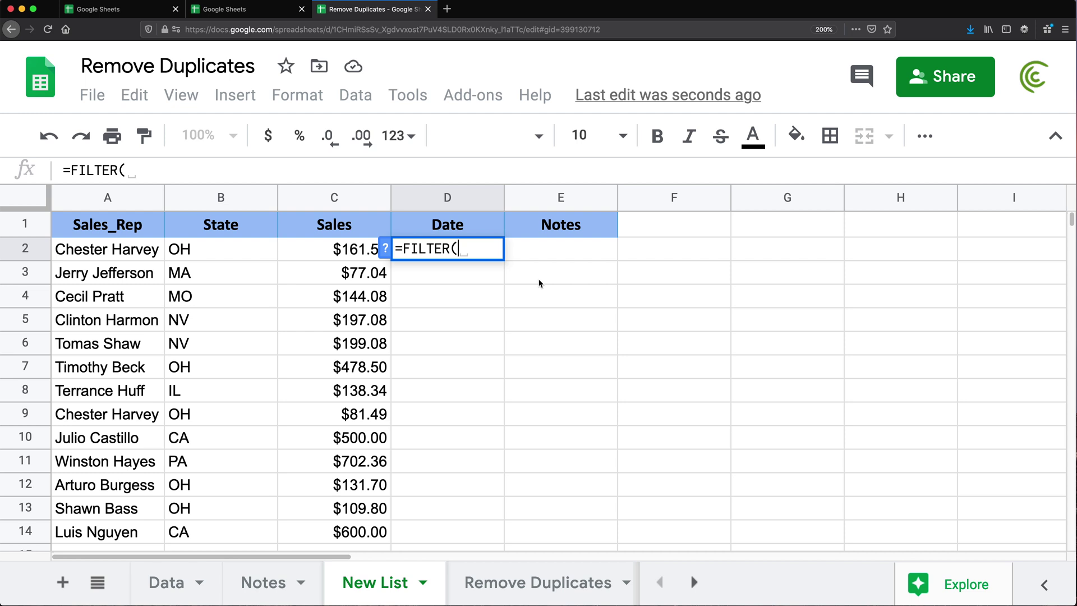
text({)
click(169, 584)
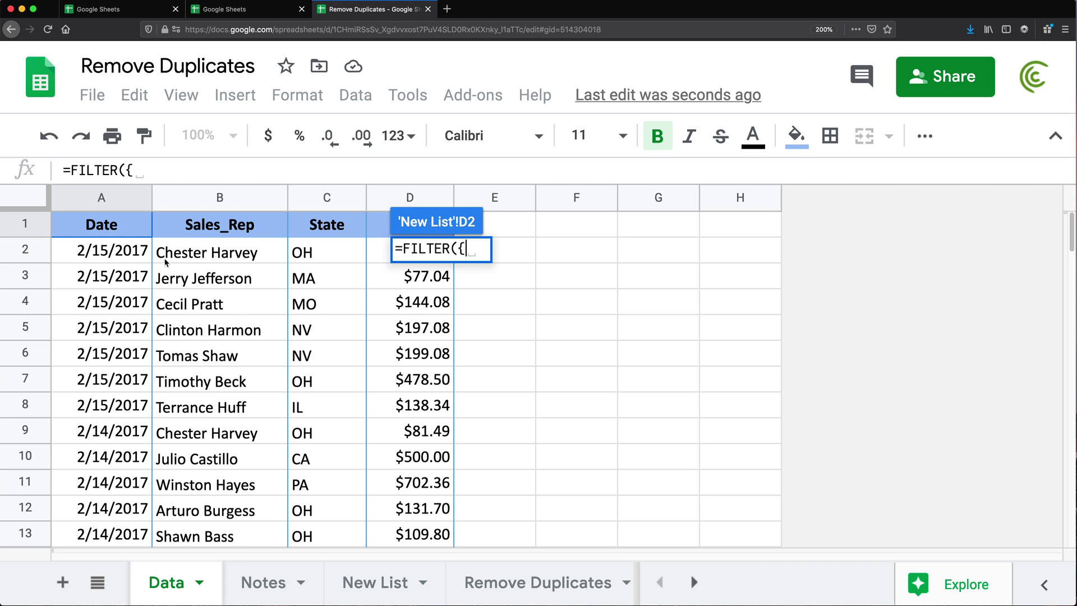
drag(112, 252, 128, 378)
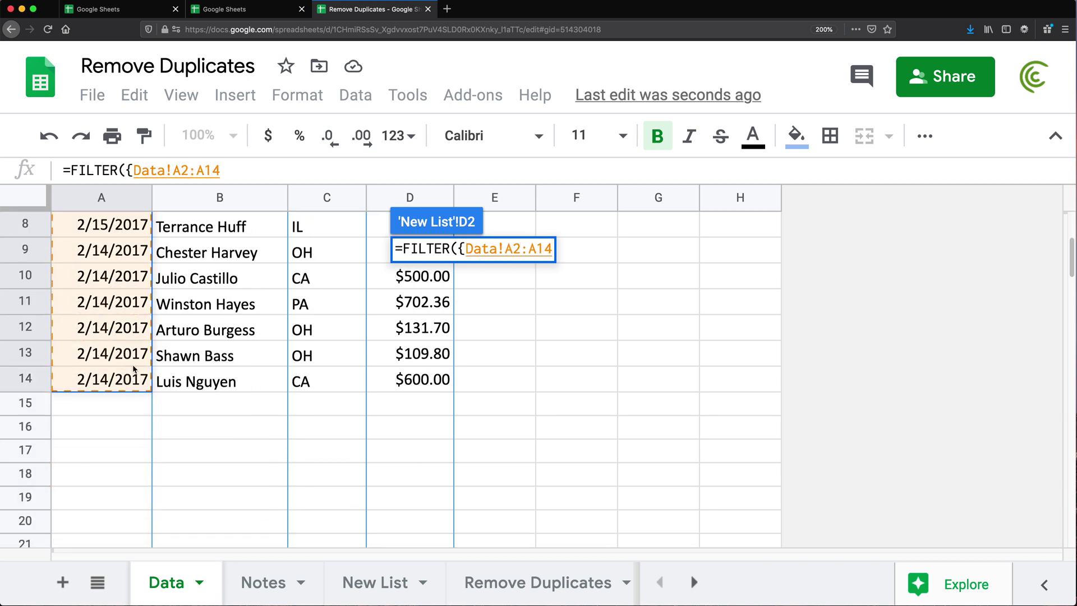
scroll(129, 365, up, 3)
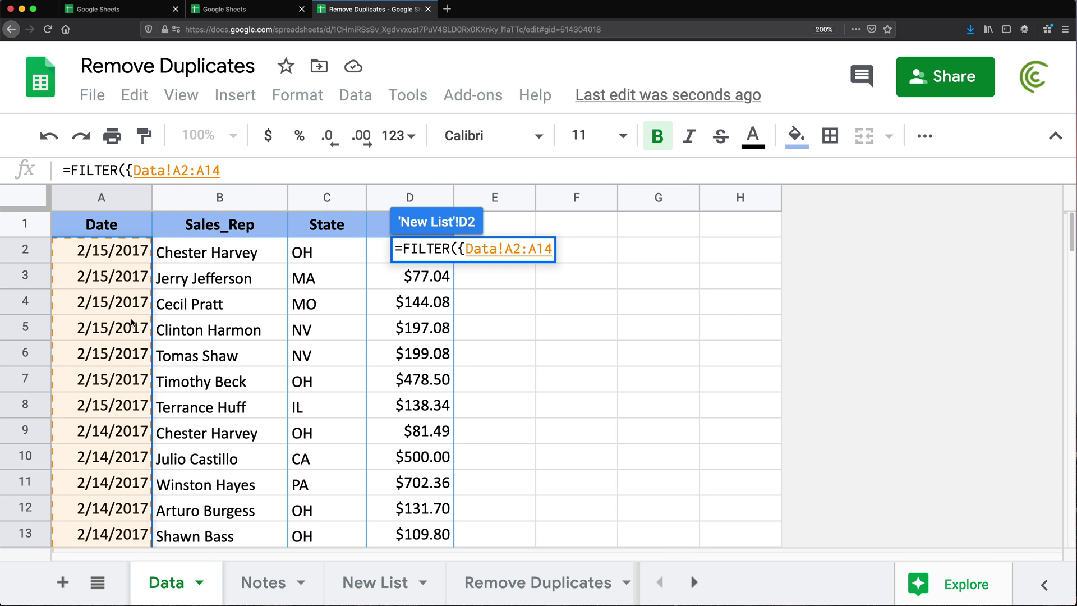
text(;)
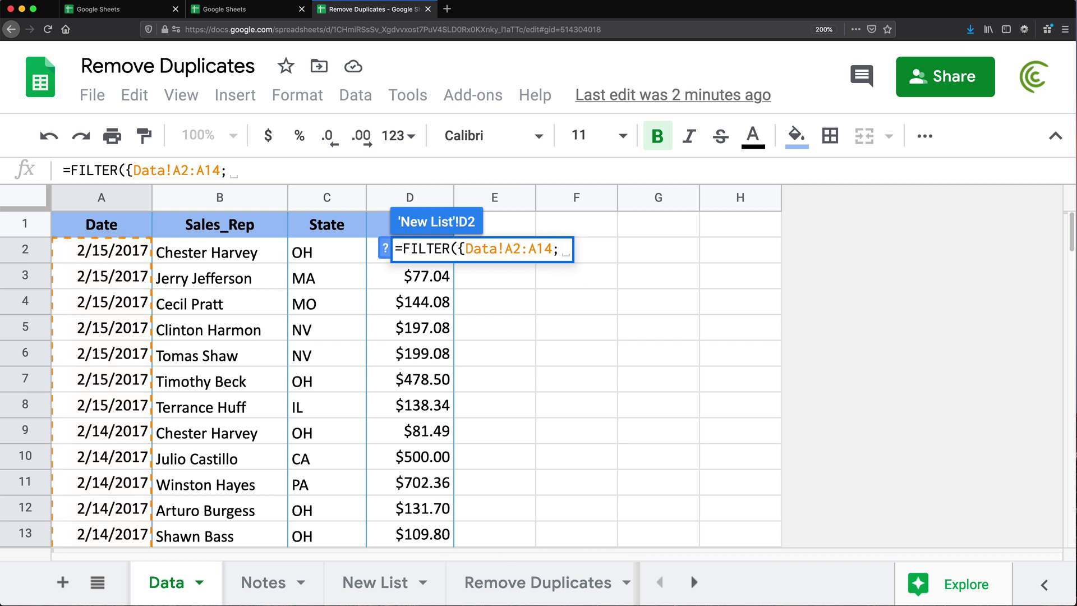
Add Notes!A2:A7 as the second range, close the FILTER source array and check the function's help for the condition argument.
click(263, 585)
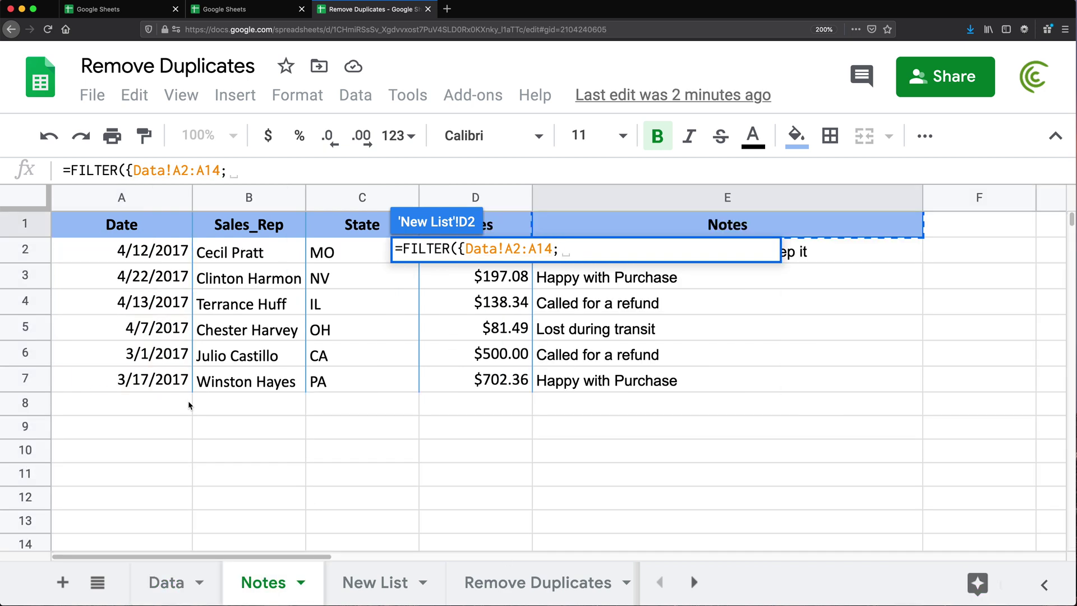
drag(148, 260, 149, 385)
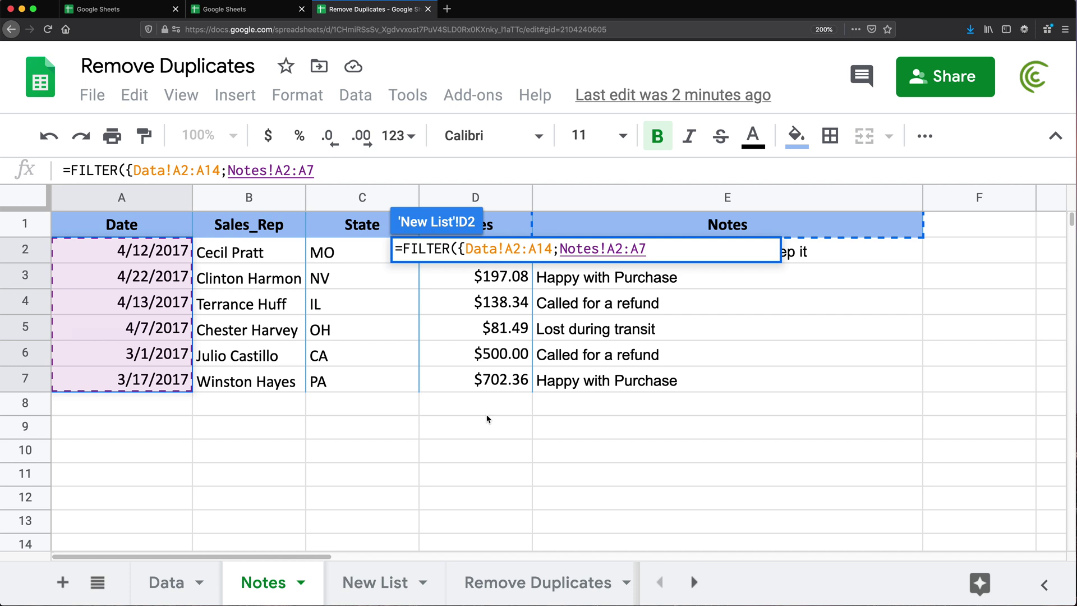
text(})
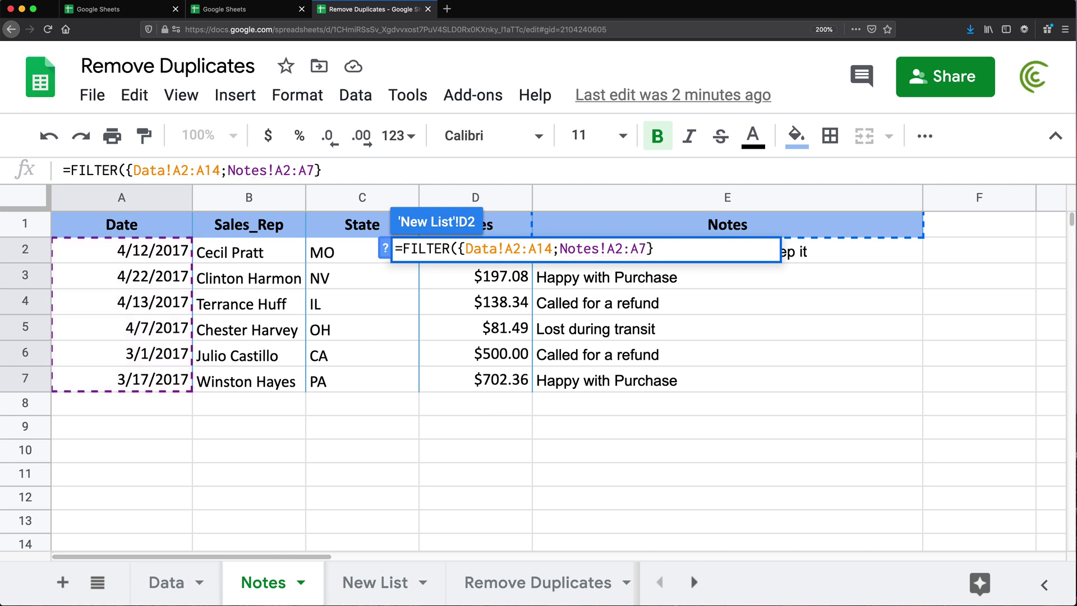
text(,)
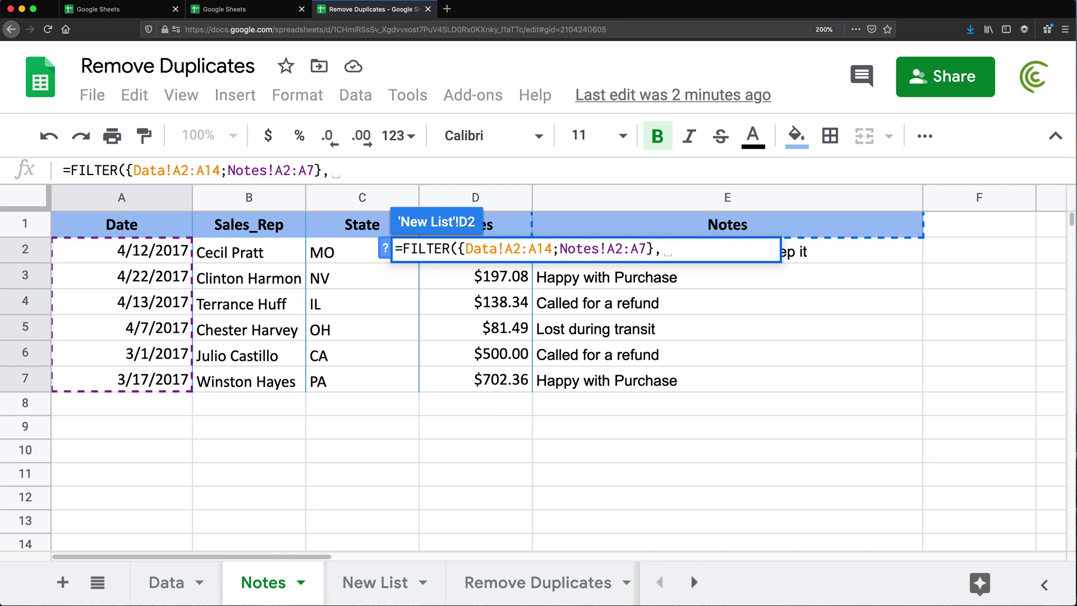
click(386, 249)
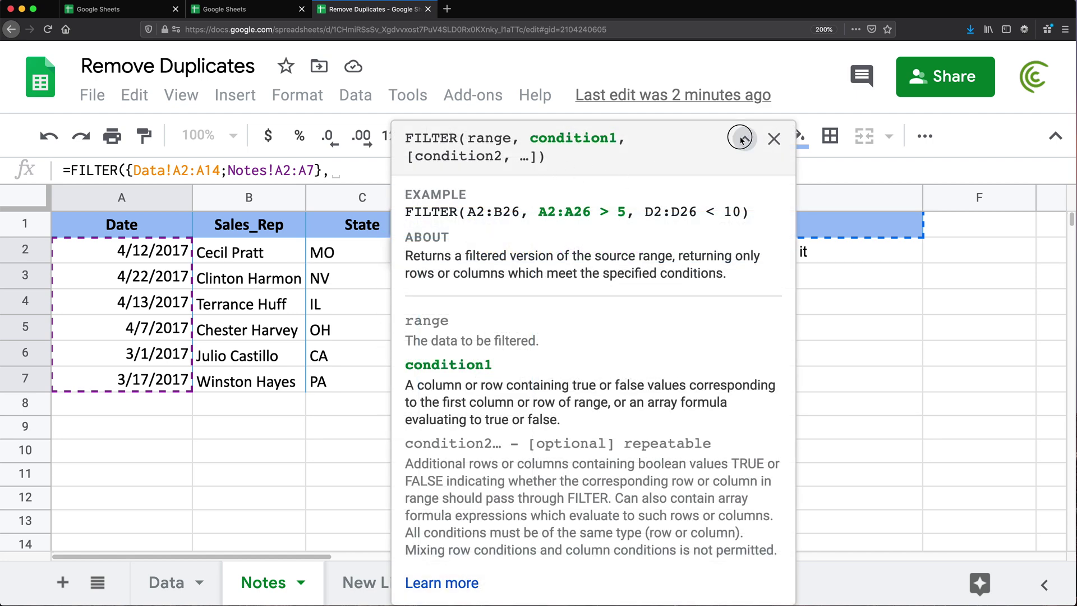
click(744, 138)
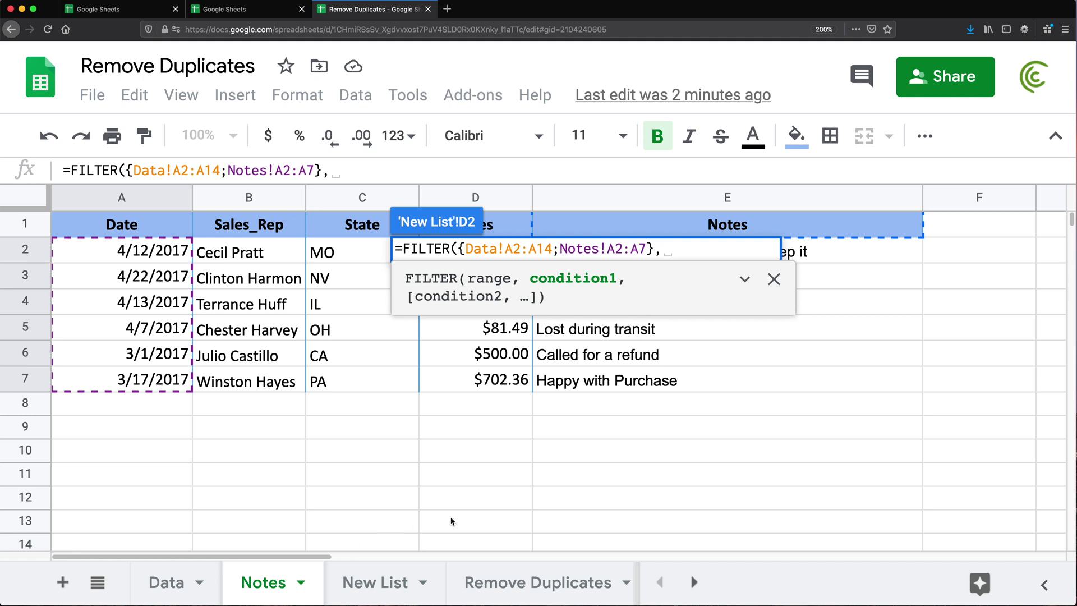
Add a stacked array of Data!B2:B14 and Notes!B2:B7 as the range of the FILTER's first condition.
text({)
click(168, 583)
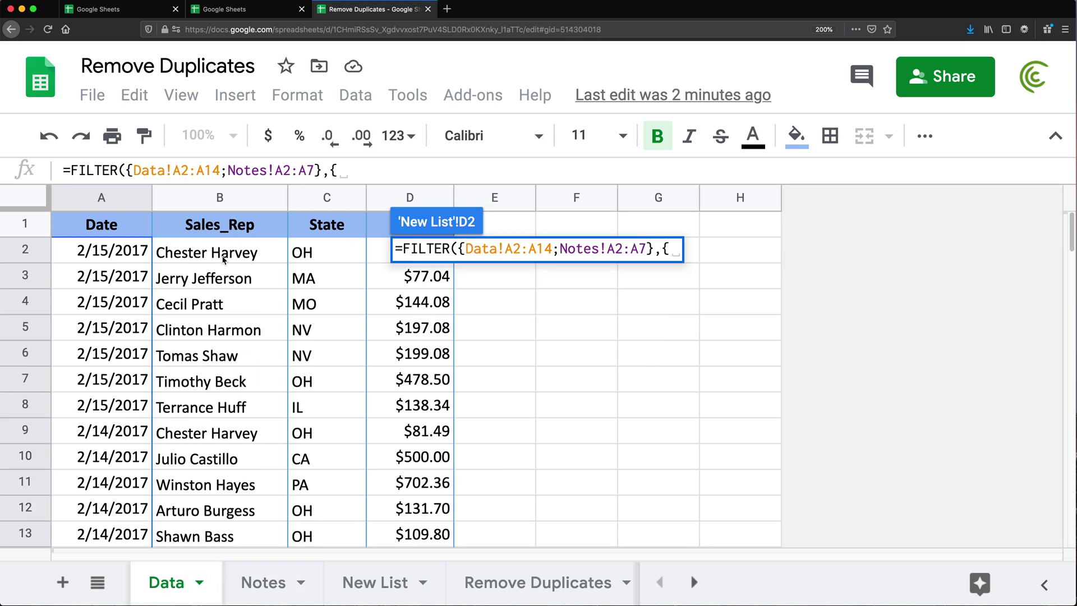
drag(223, 255, 218, 357)
scroll(219, 357, up, 5)
text(;)
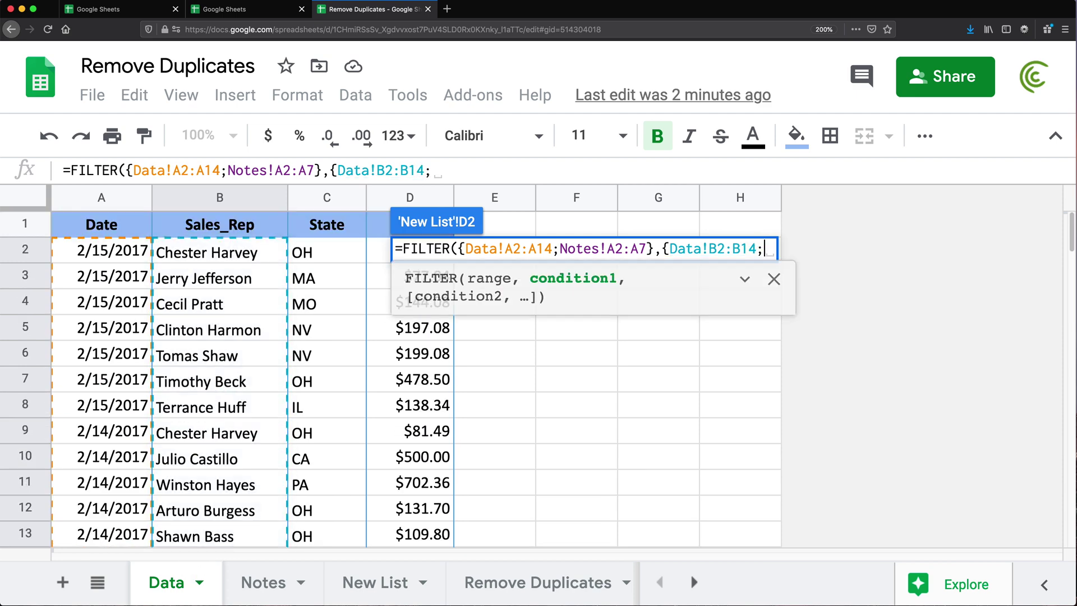
click(258, 580)
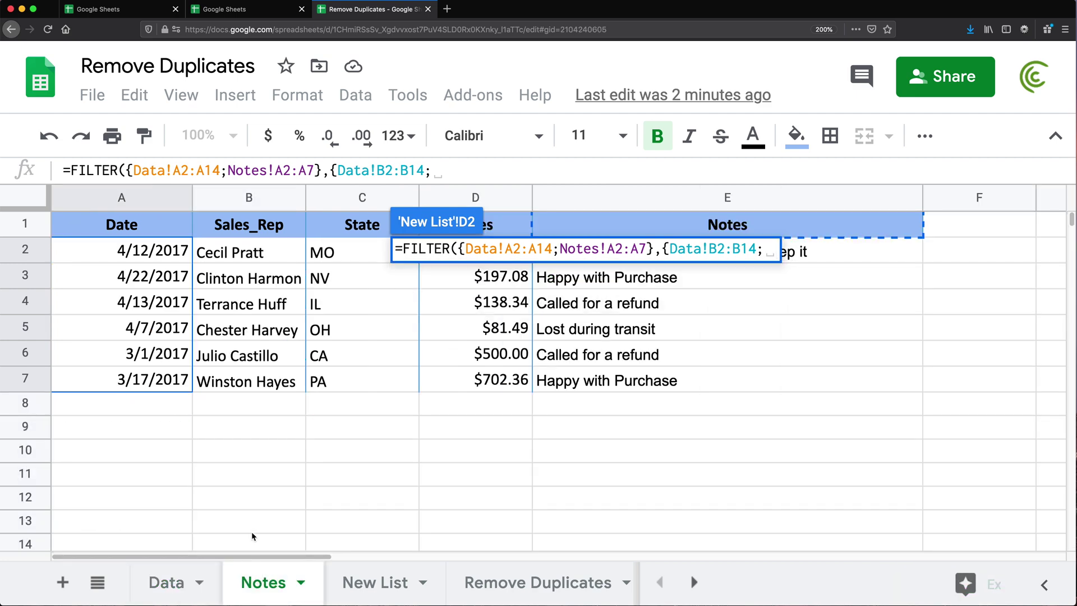
drag(249, 254, 241, 388)
text(})
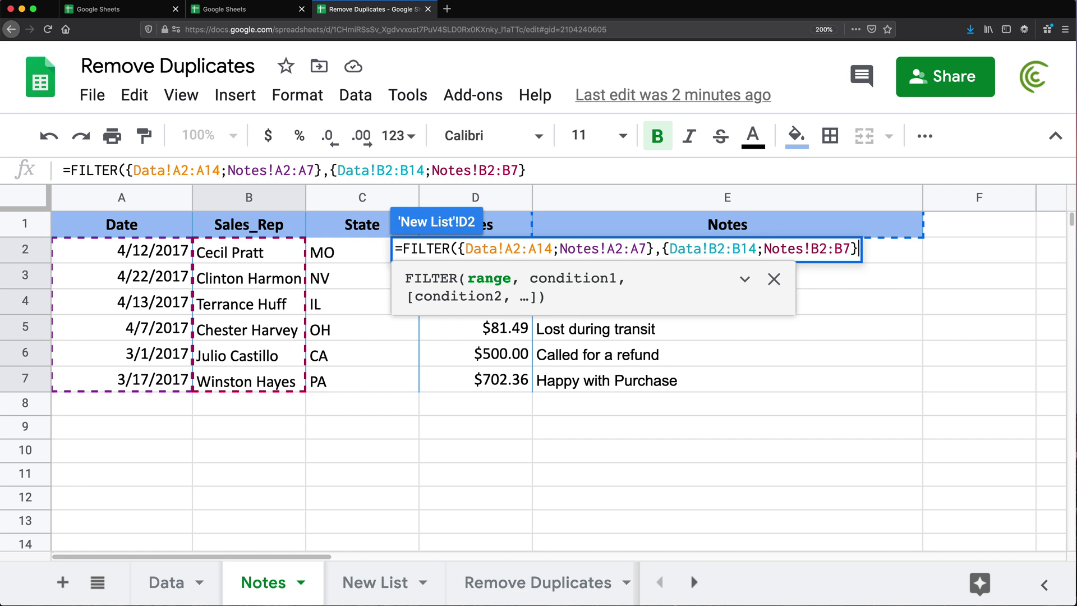
Set the first condition equal to A2 of New List and begin the next FILTER argument.
text(=)
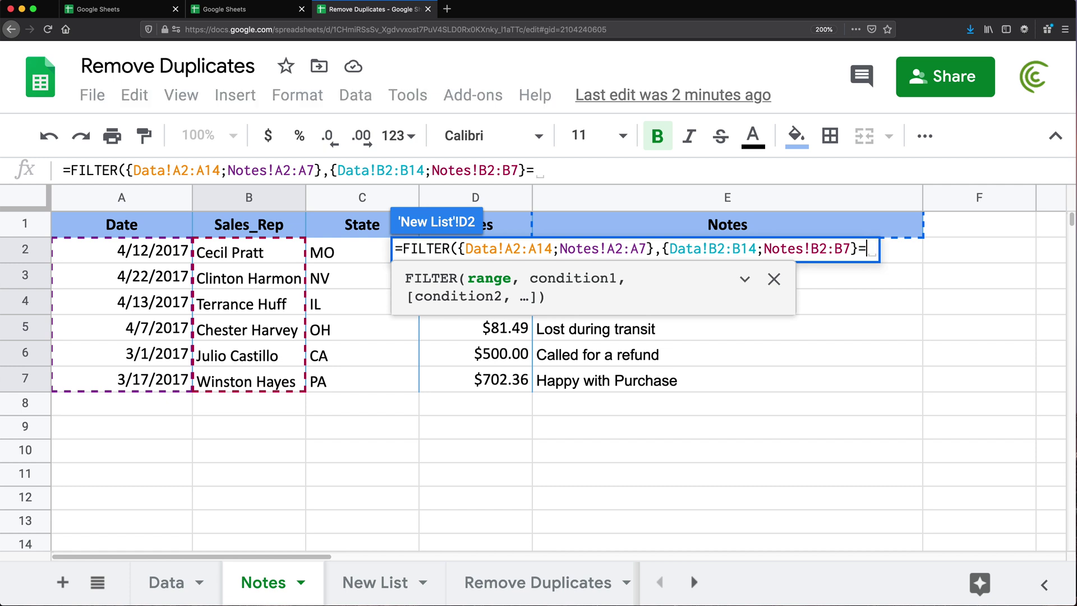
click(373, 583)
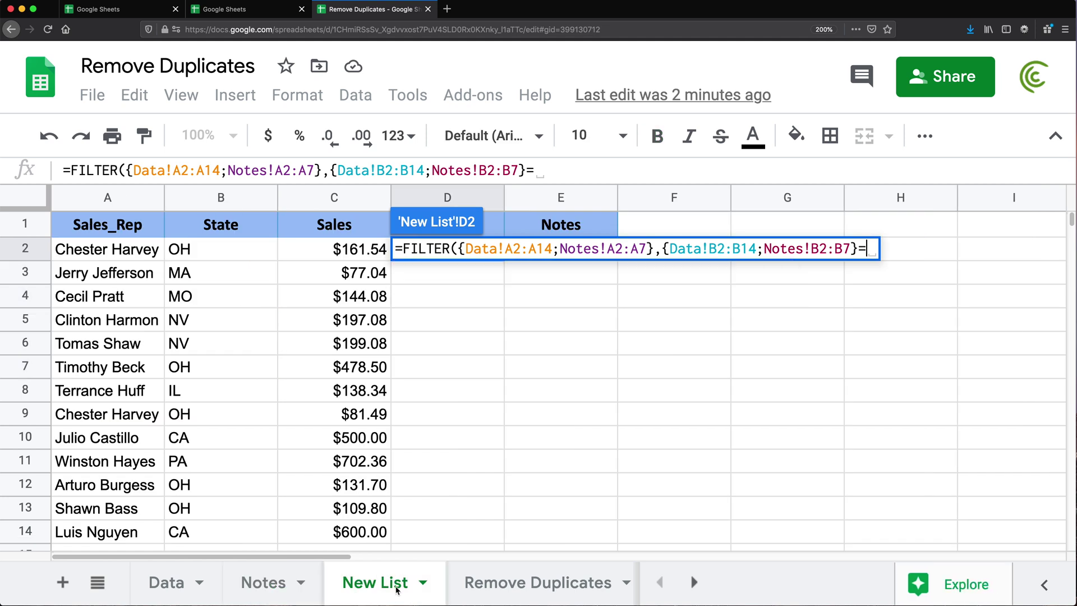
click(84, 250)
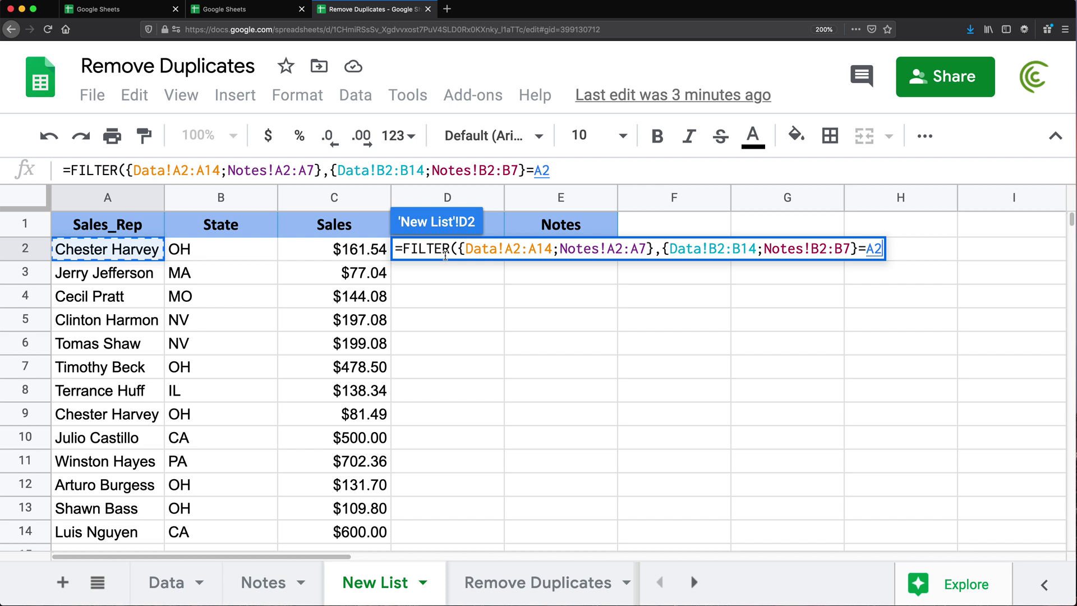
text(, )
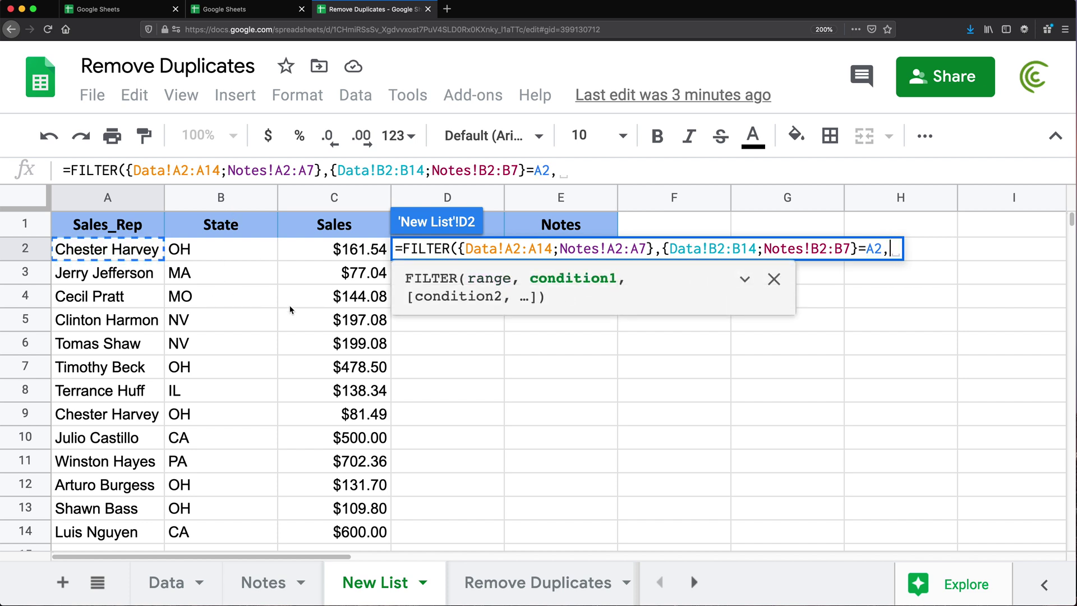
Add a stacked array of Data!C2:C14 and Notes!C2:C7 as the range of the second condition.
text({)
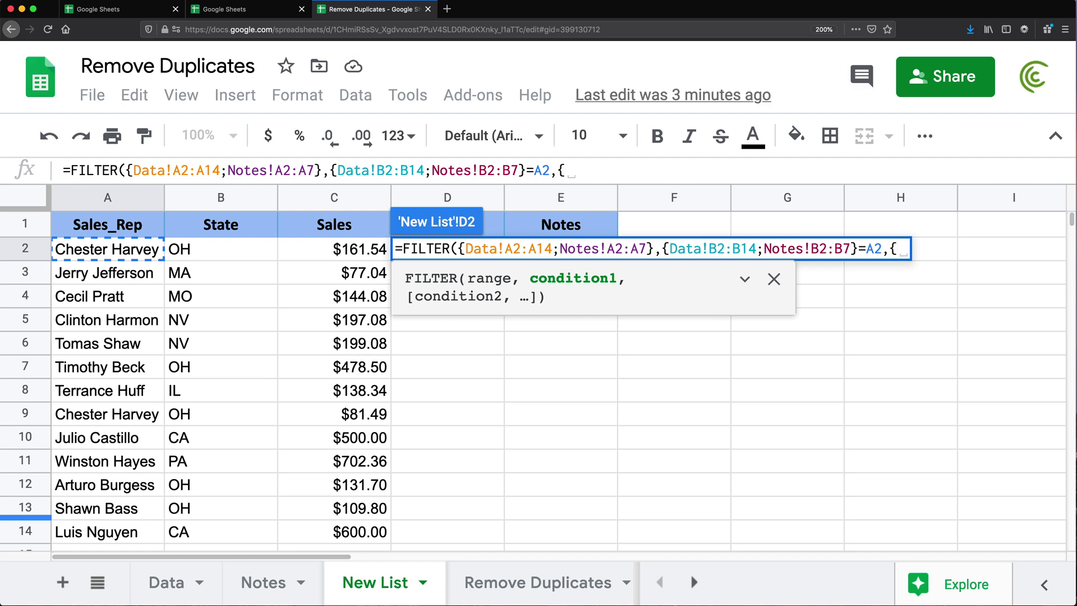
click(166, 582)
drag(323, 260, 308, 461)
scroll(308, 449, up, 3)
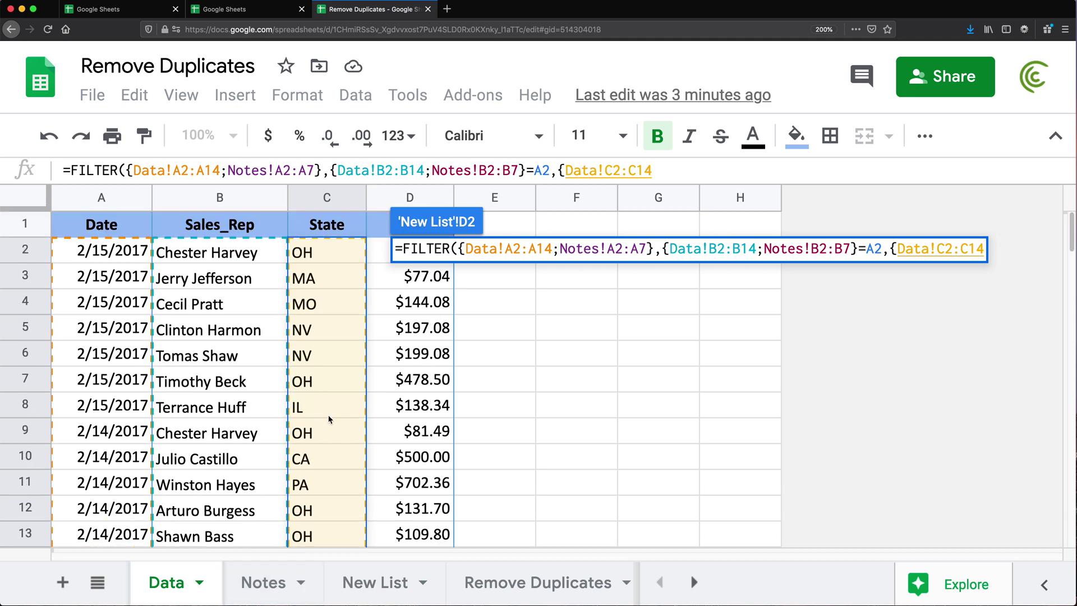
text(;)
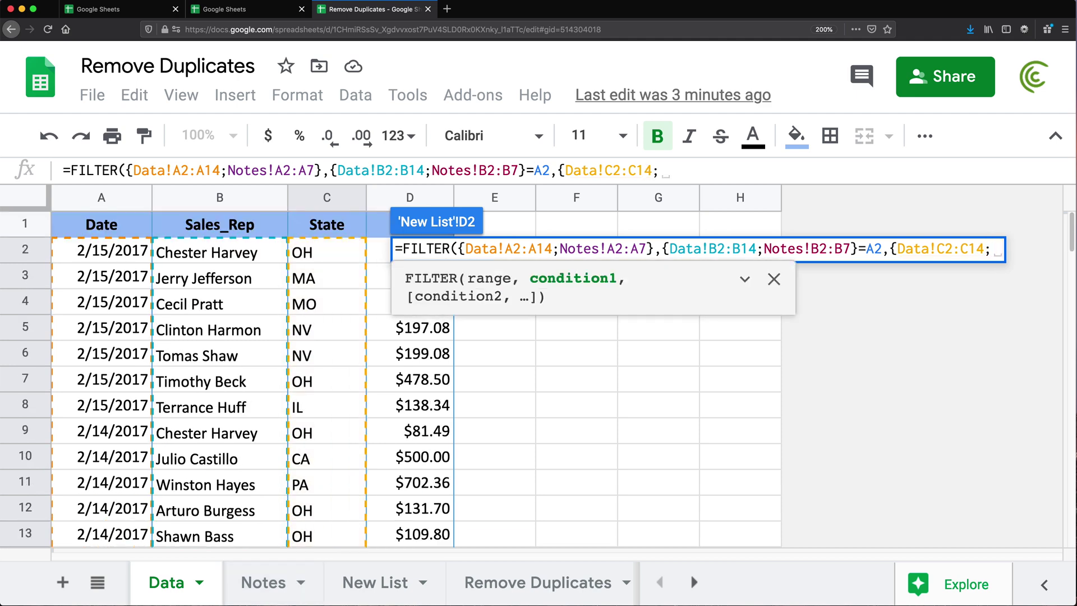
click(264, 582)
drag(348, 255, 348, 396)
text(})
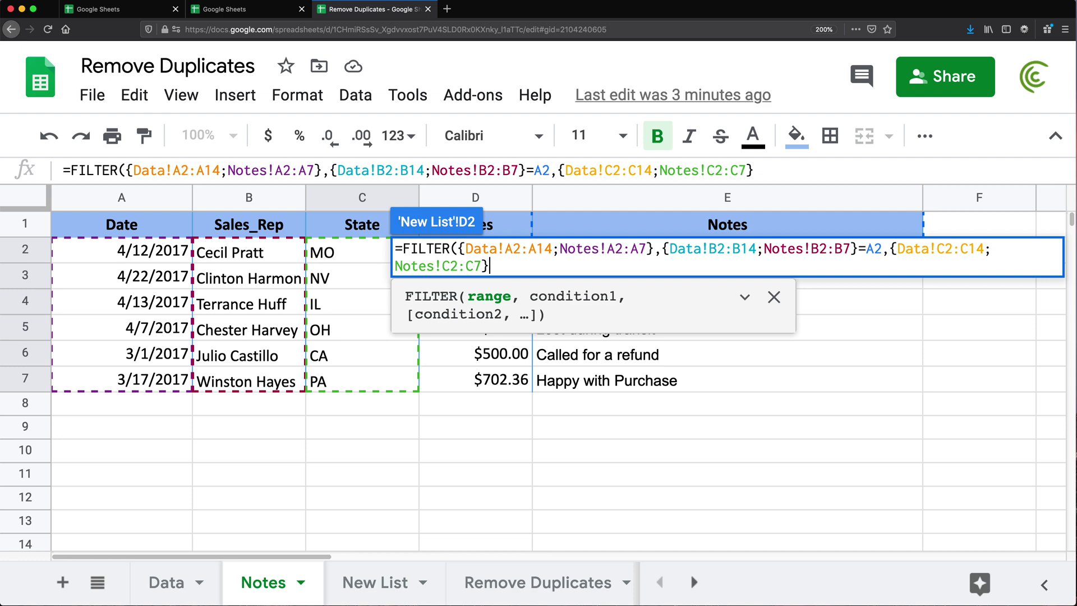
Set the second condition equal to B2 of New List and begin the third condition's argument.
text(=)
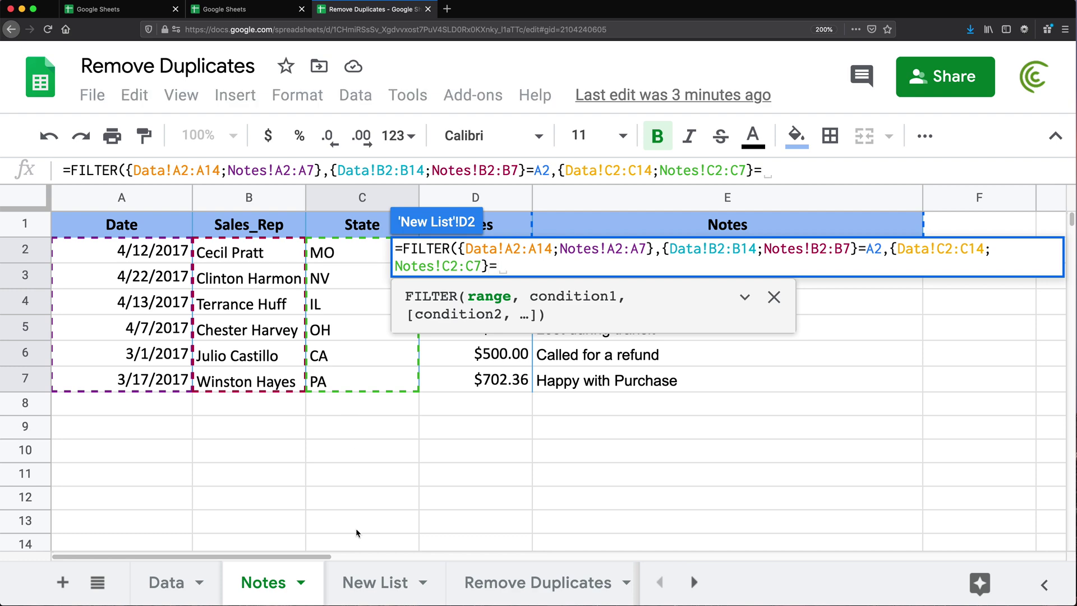
click(375, 583)
click(219, 256)
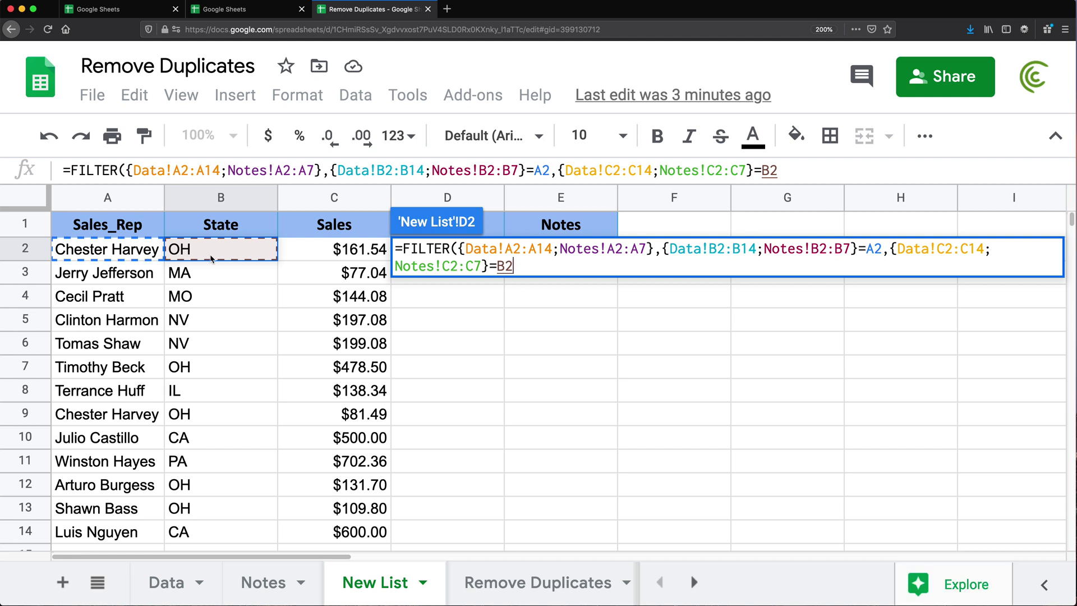
text(,)
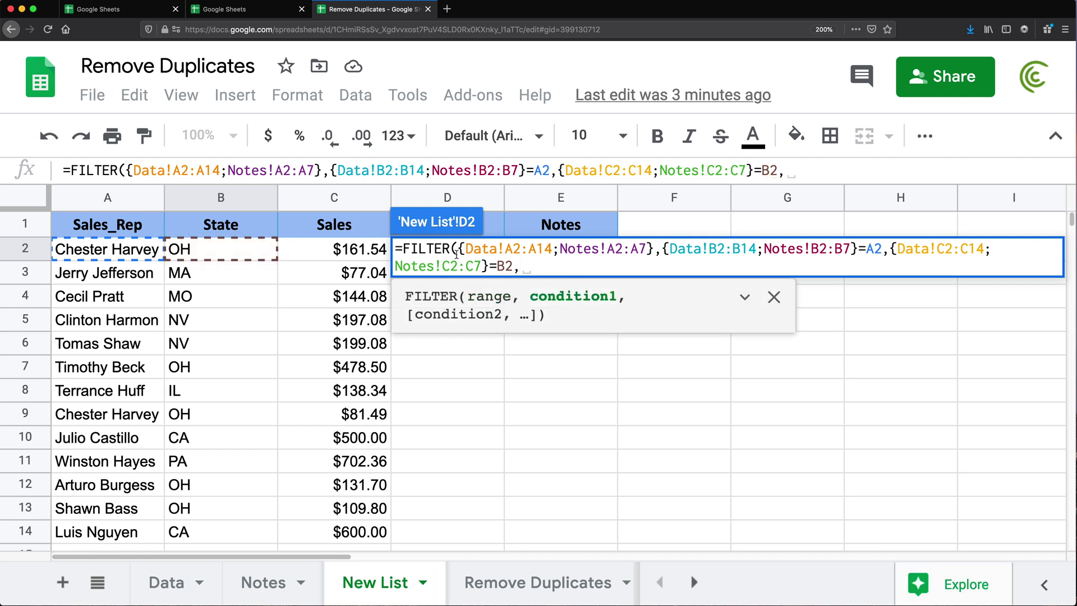
Start the third condition's array with Data!D2:D14 as its first range, enclosed by an opening brace.
click(160, 582)
drag(382, 253, 391, 445)
scroll(392, 444, up, 4)
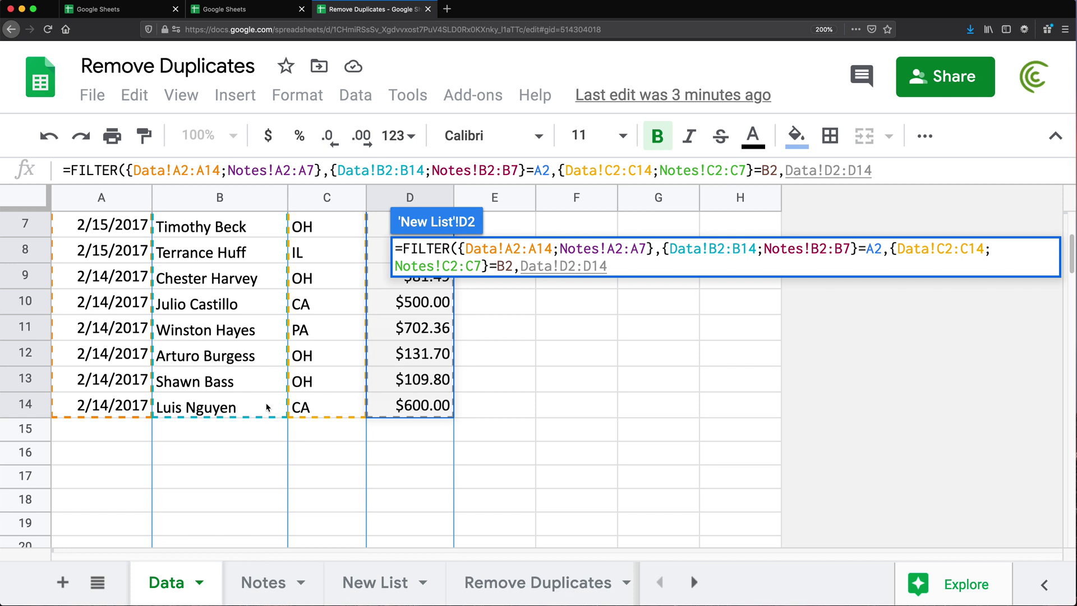
scroll(444, 383, up, 3)
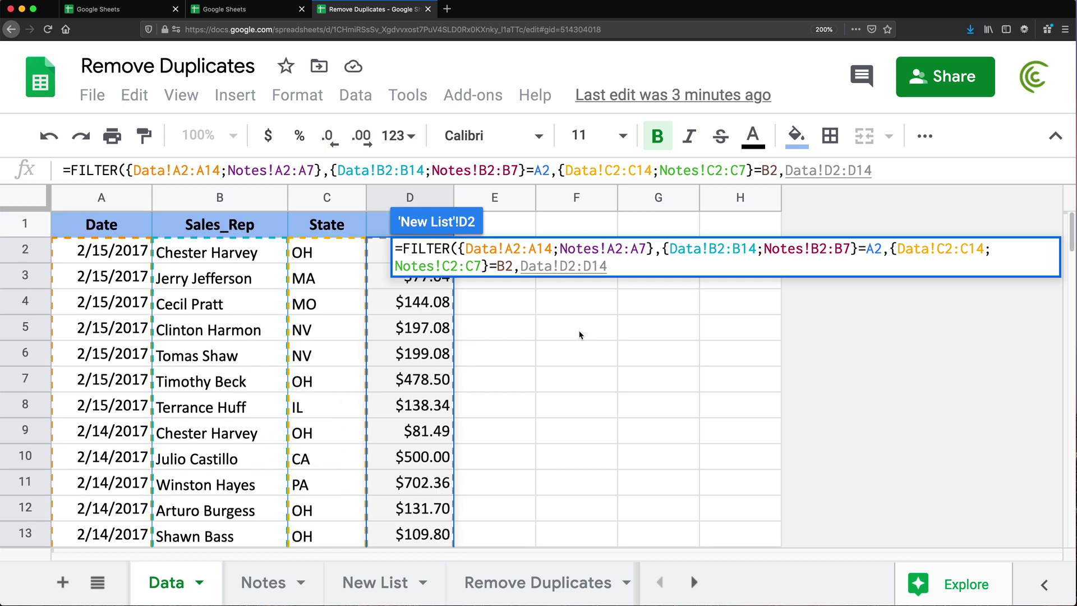
click(521, 266)
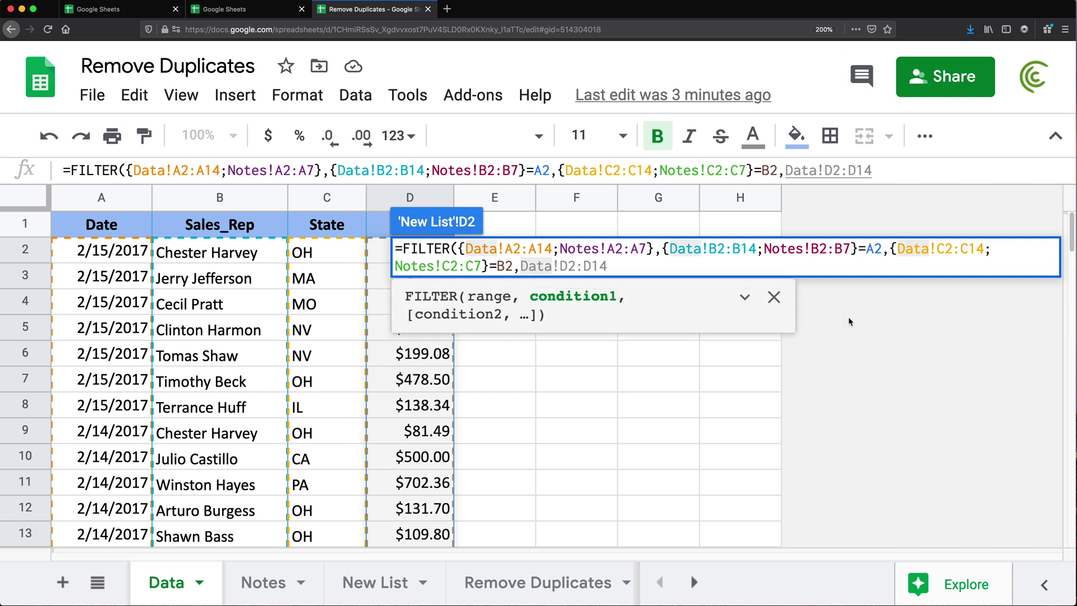
text({)
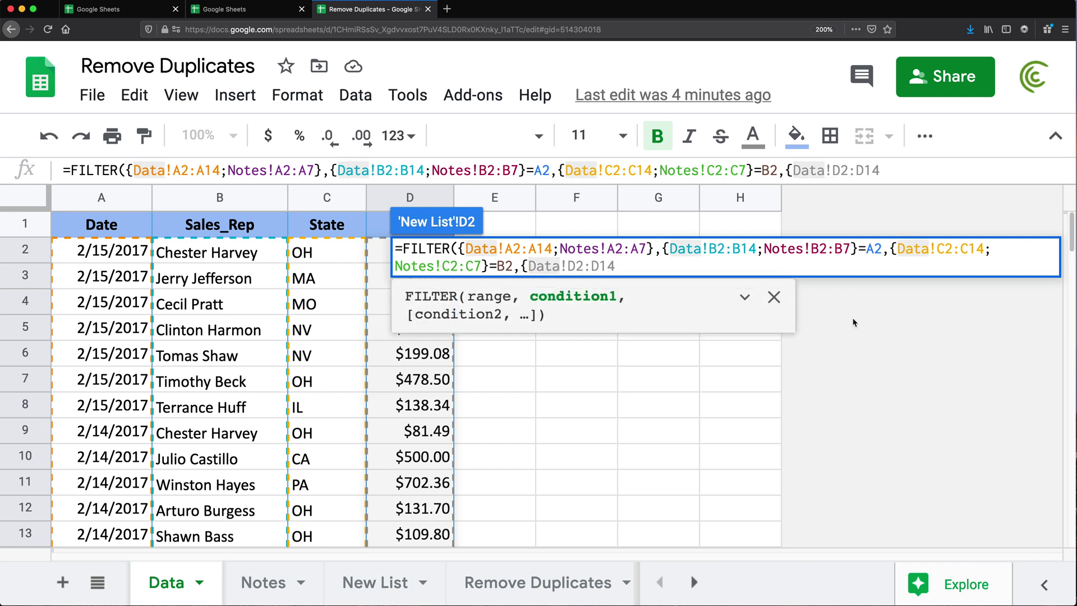
click(623, 264)
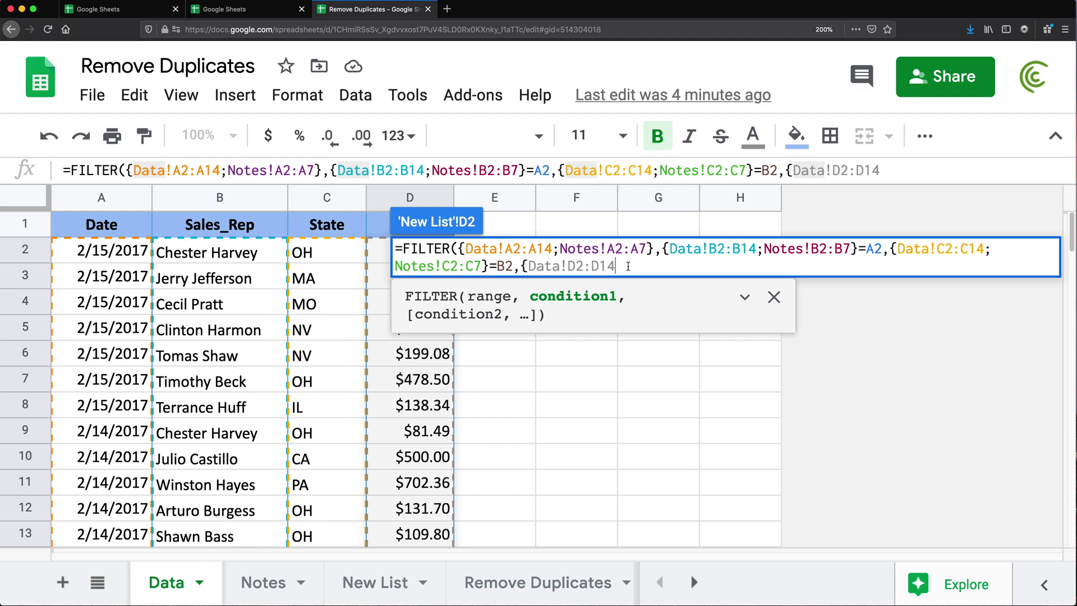
text(;)
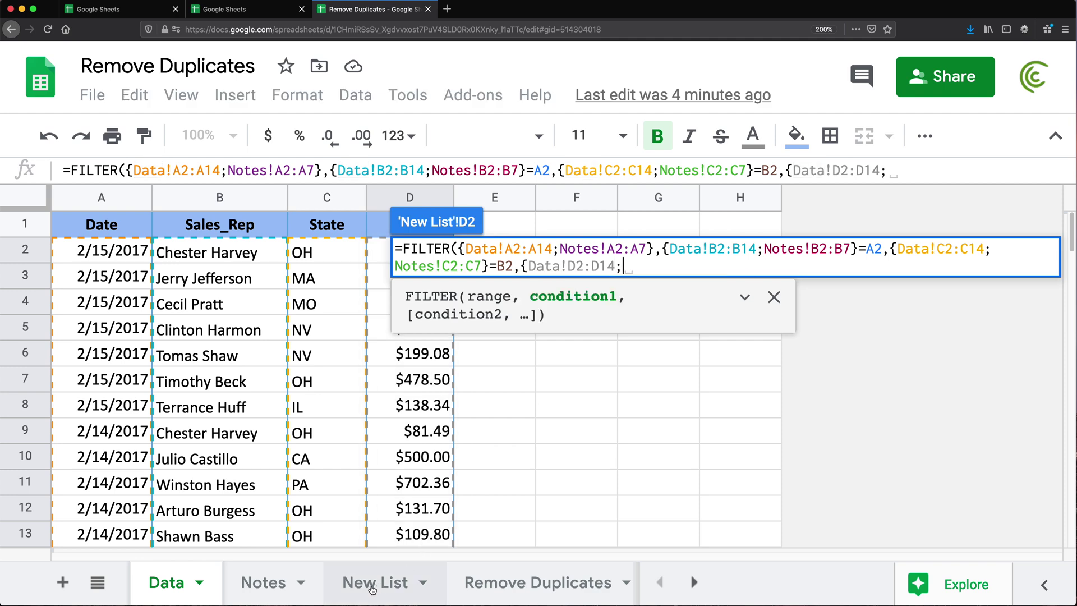
Add Notes!D2:D7 as the second range of the third condition and close its array.
click(264, 582)
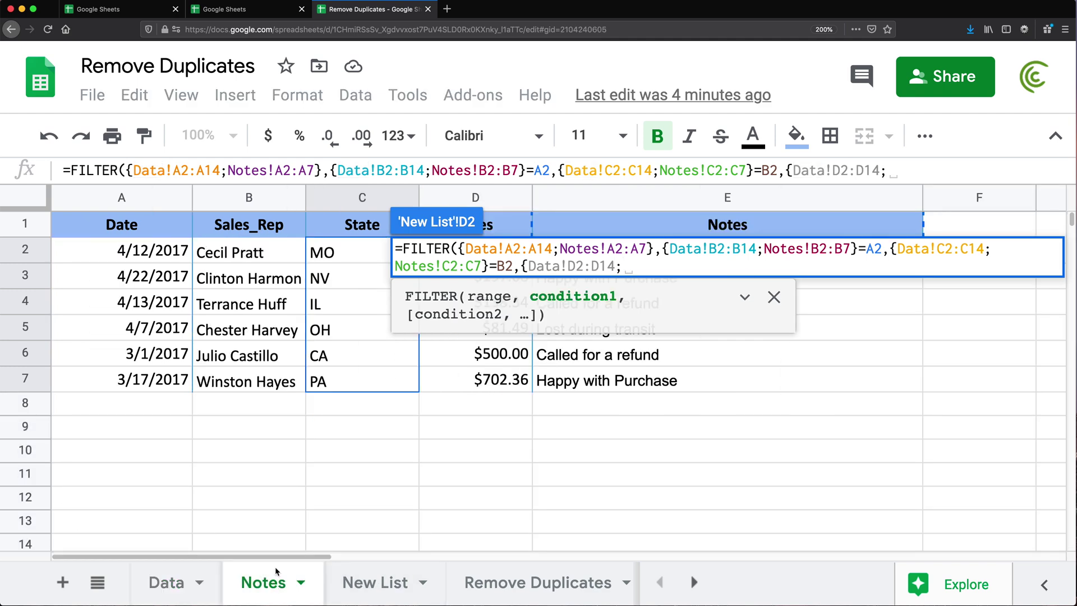
drag(334, 253, 345, 380)
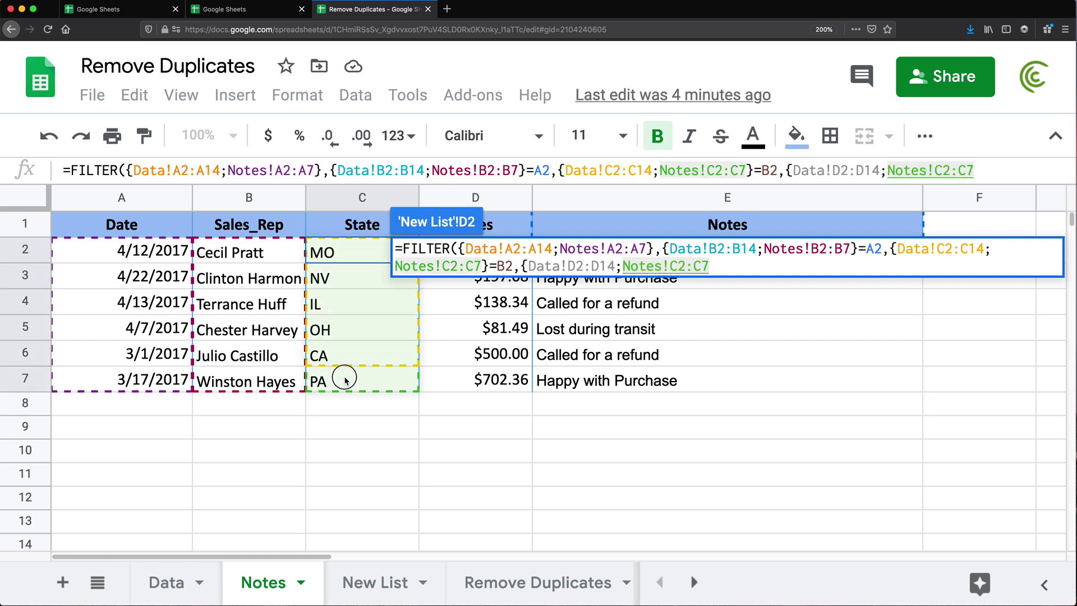
drag(462, 377, 460, 252)
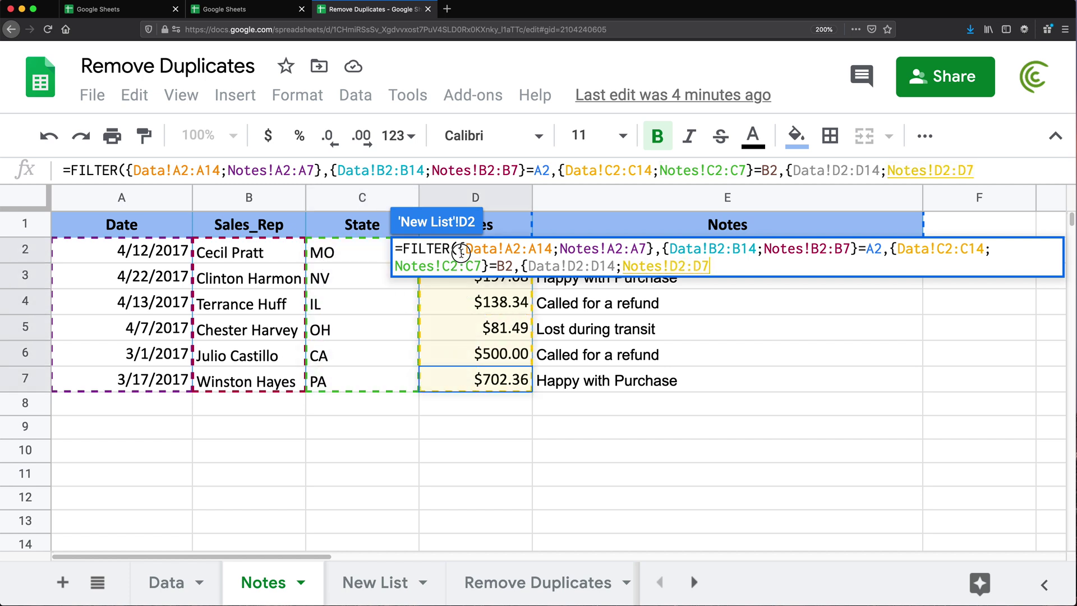
text(})
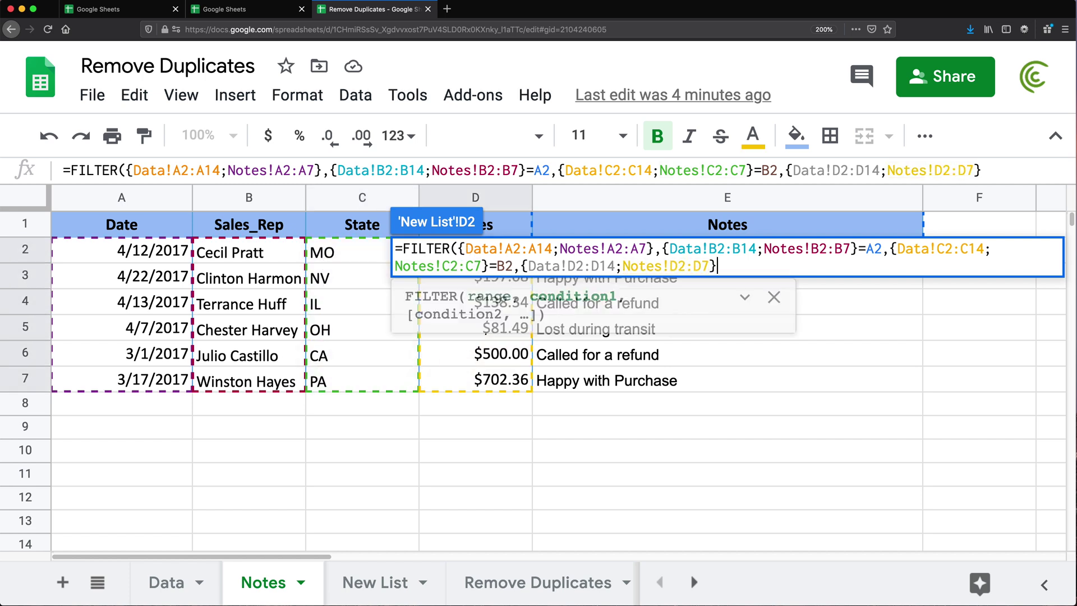
Set the third condition equal to C2 of New List, then close and enter the FILTER formula in D2.
text(=)
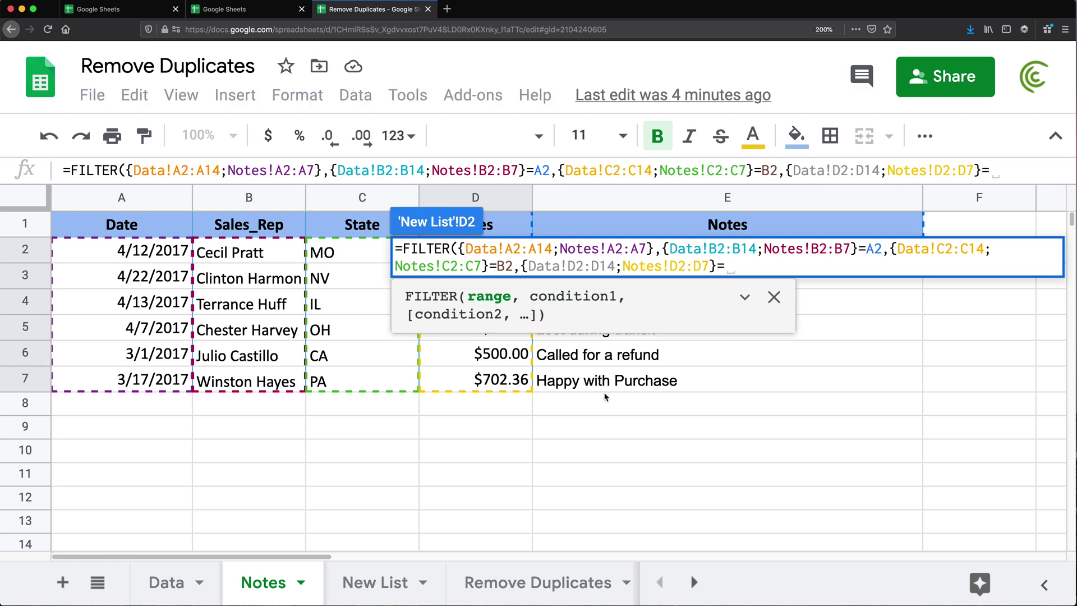
click(396, 585)
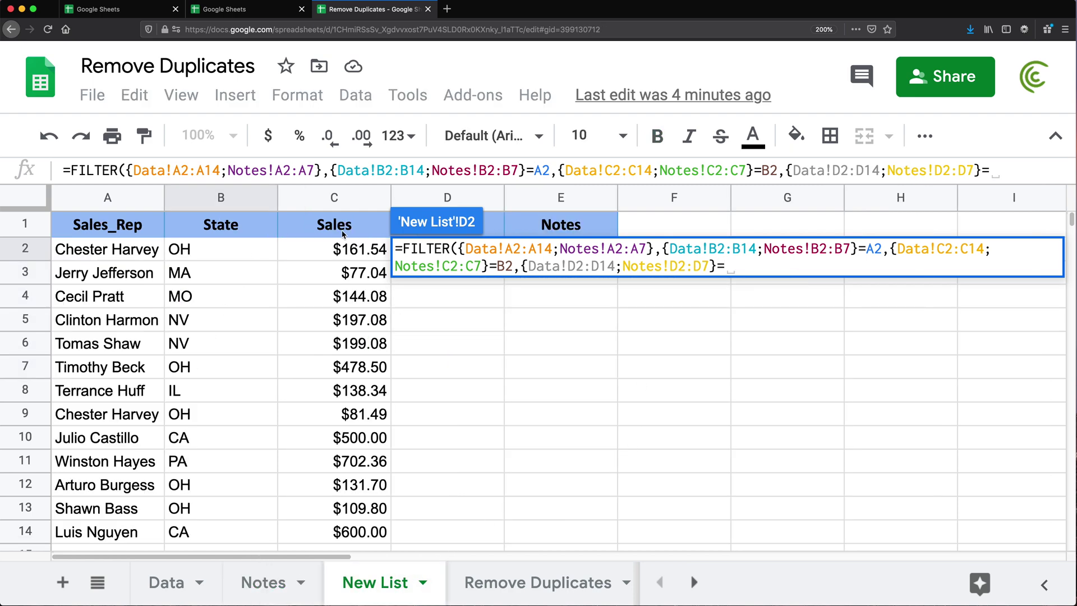
click(359, 250)
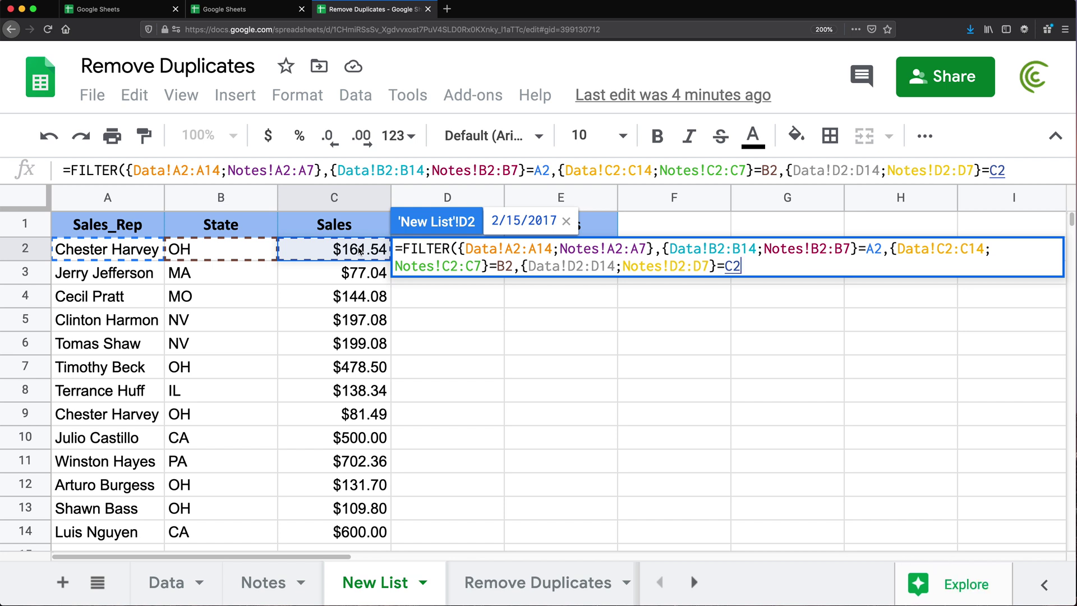
text())
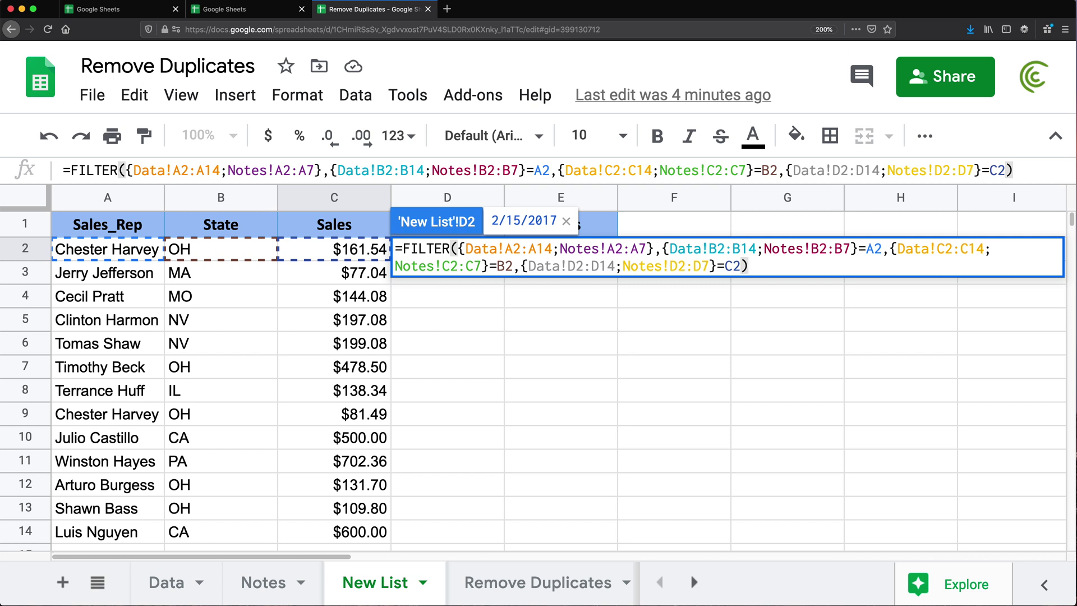
key(Return)
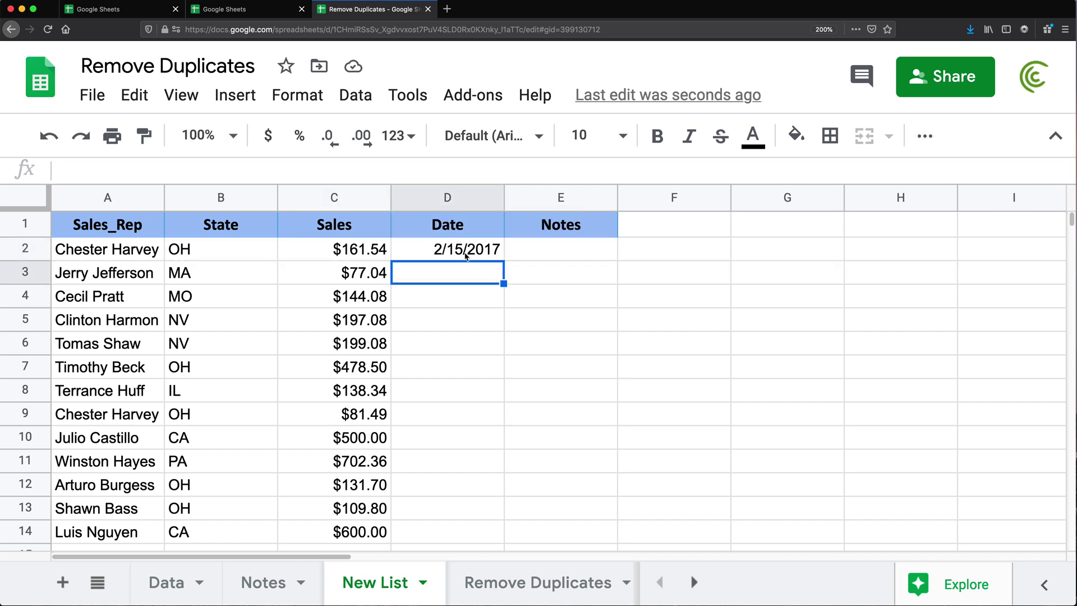
In D2's FILTER formula, make the column A and column B ranges of Data and Notes absolute, keeping the A2 criterion relative.
click(465, 255)
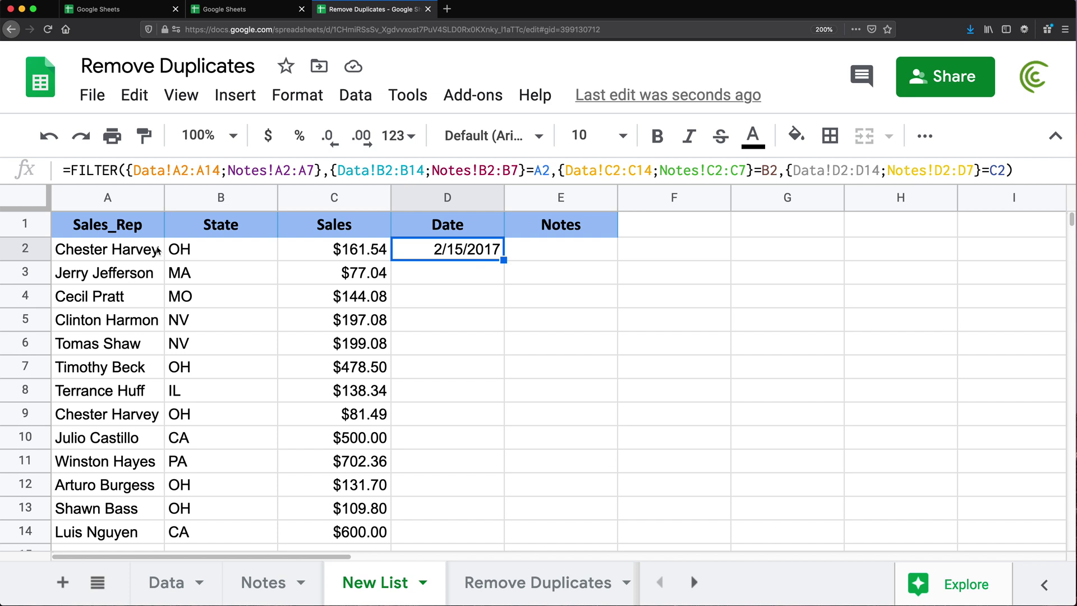
double_click(459, 255)
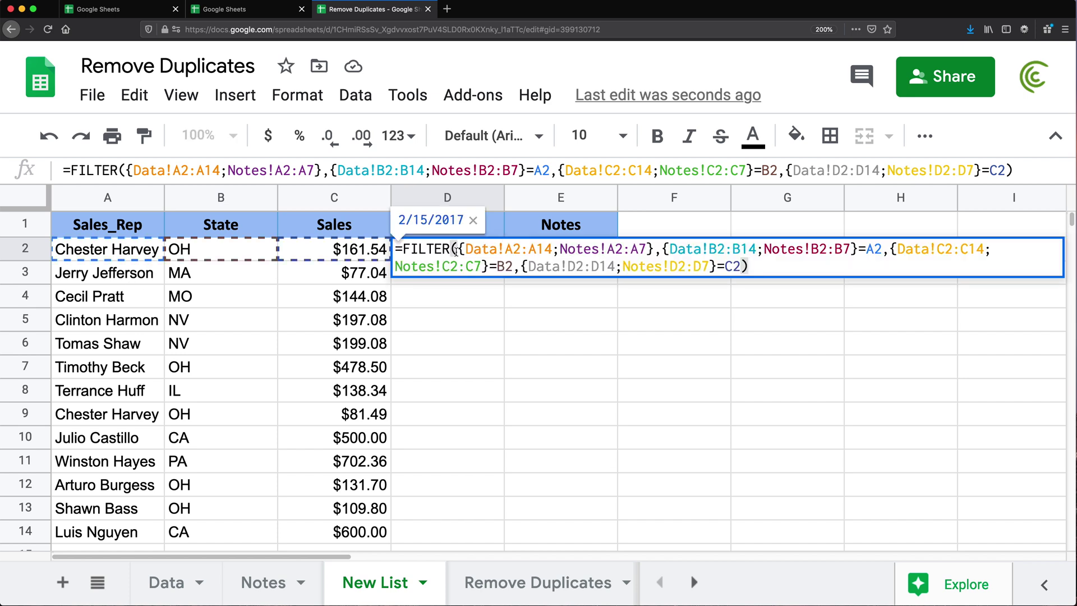
drag(465, 248, 854, 247)
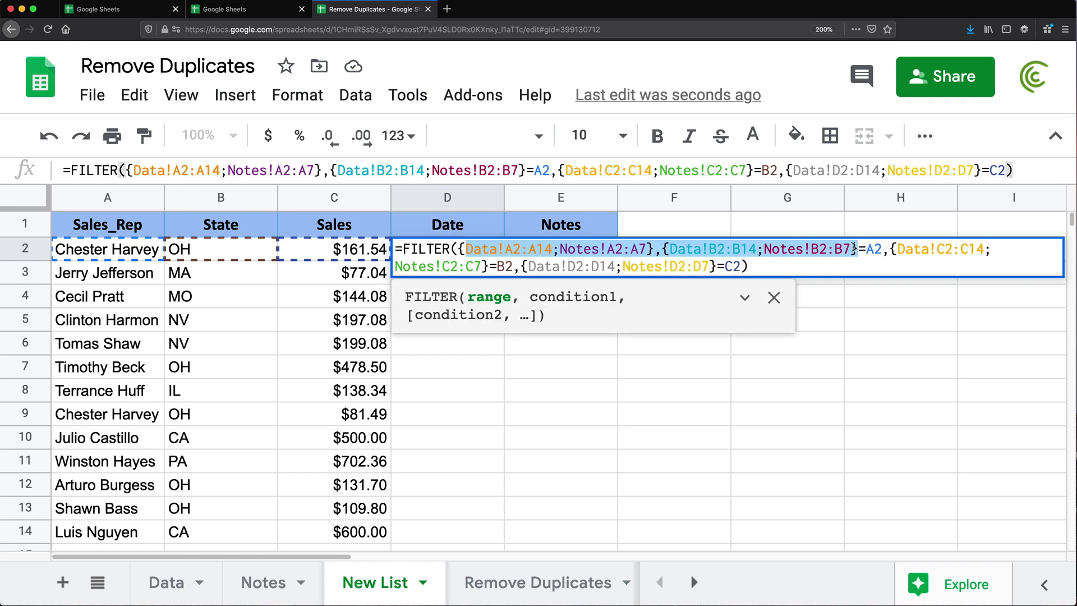
key(F4)
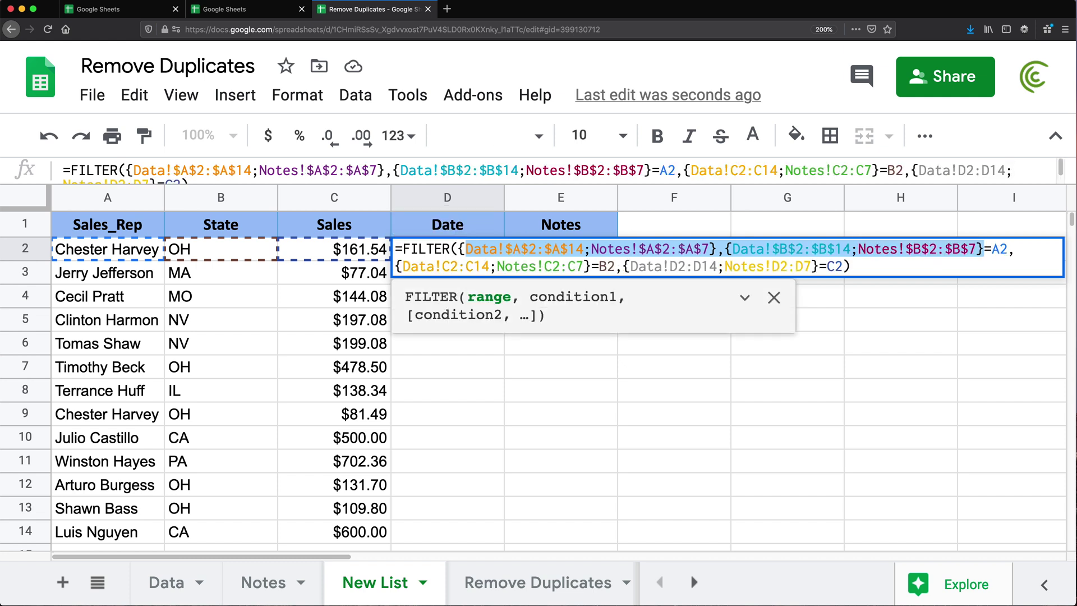
double_click(998, 248)
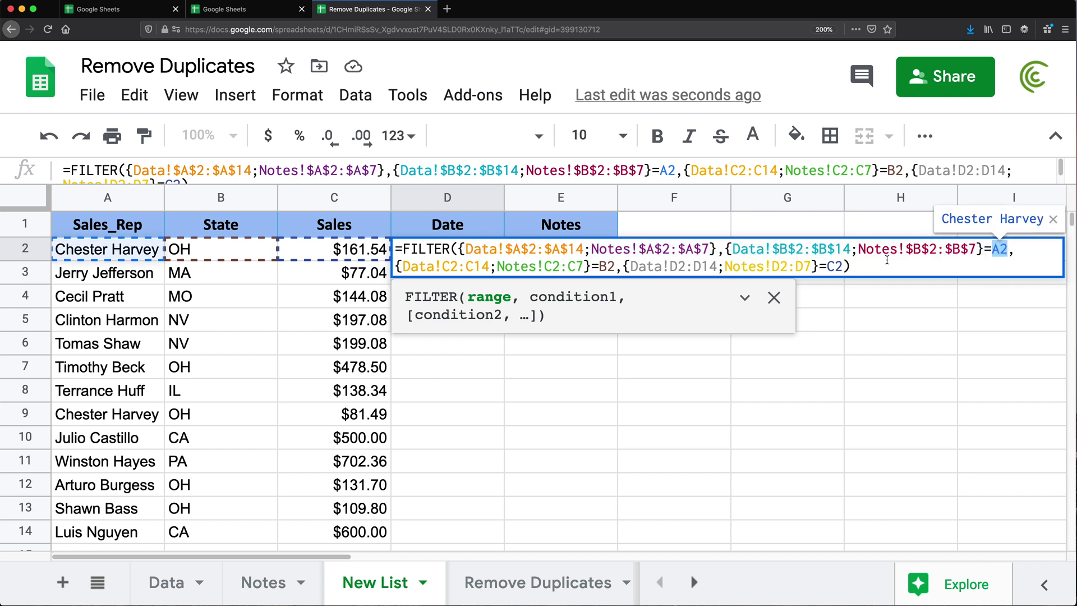
Make the Data and Notes ranges in columns C and D absolute in the last two conditions and enter the formula.
drag(404, 267, 588, 267)
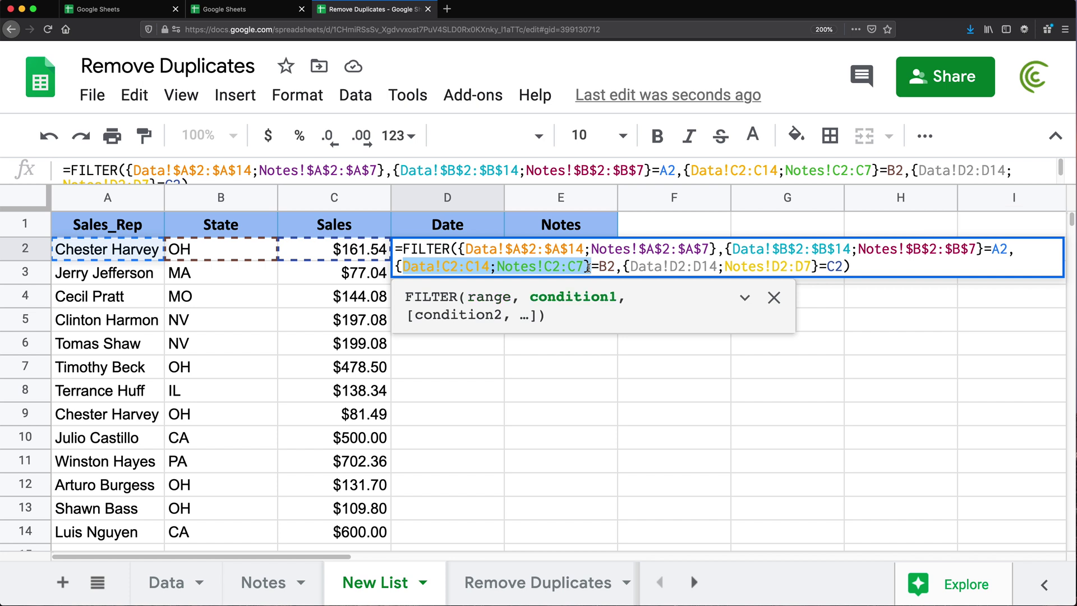
key(F4)
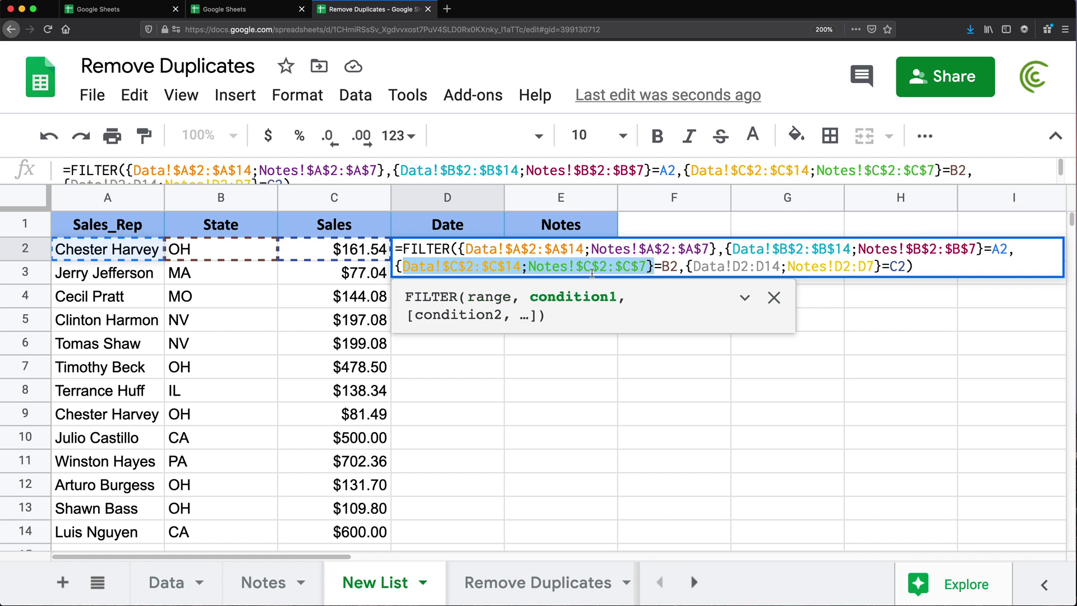
click(756, 269)
drag(874, 268, 691, 272)
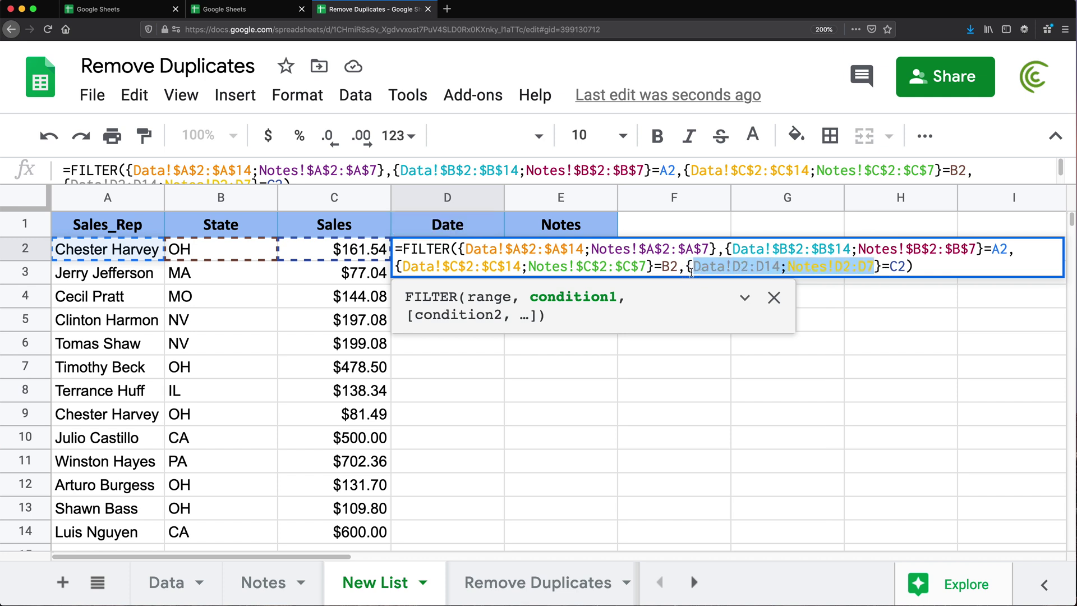
key(F4)
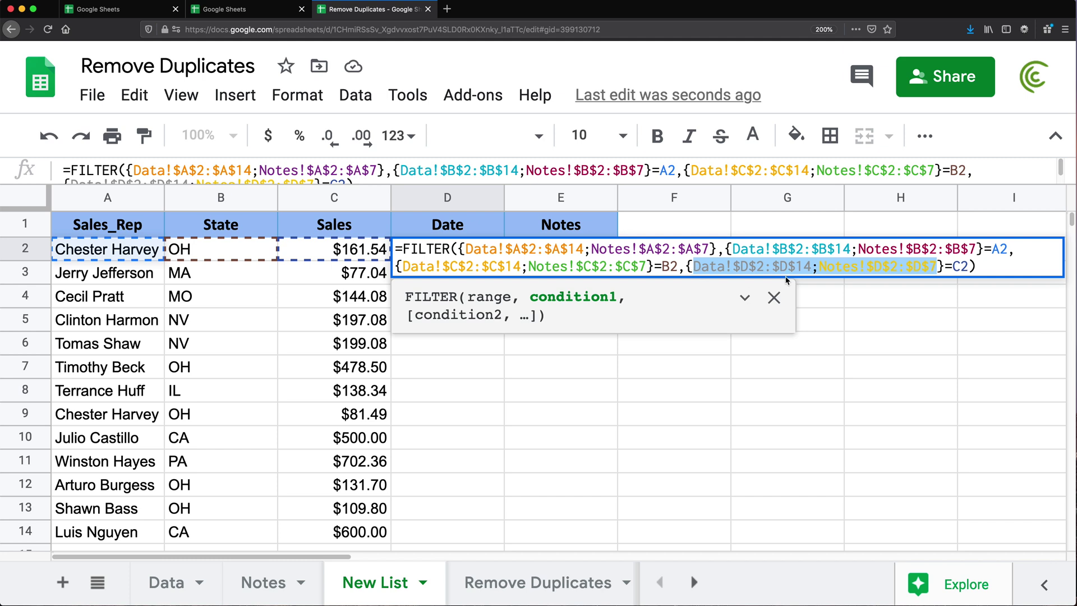
click(926, 267)
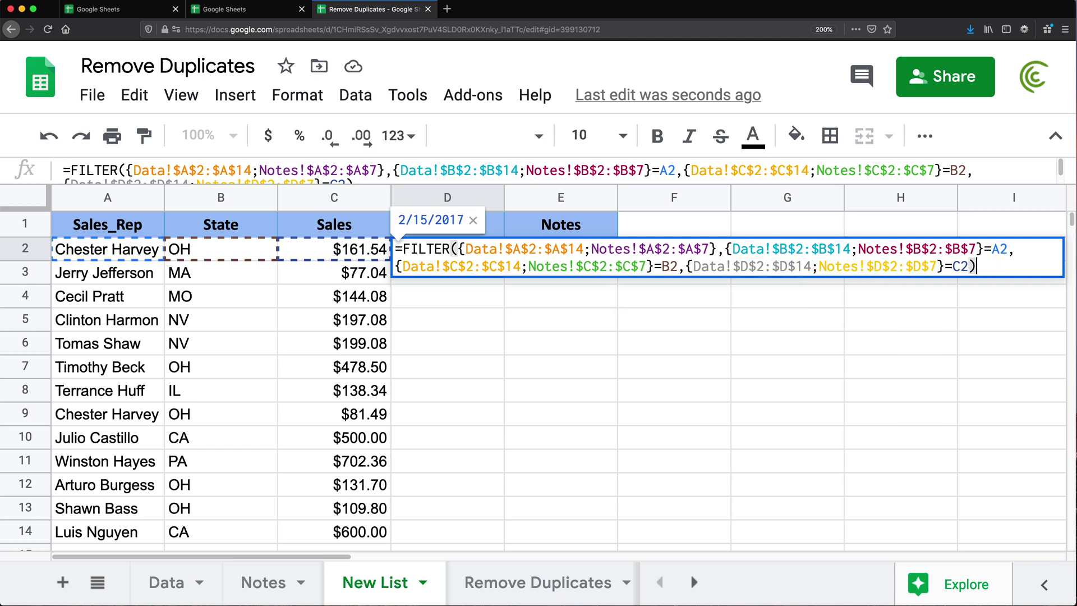
key(Return)
Fill D2's FILTER formula down through D14 and examine the error on a filled cell.
click(491, 252)
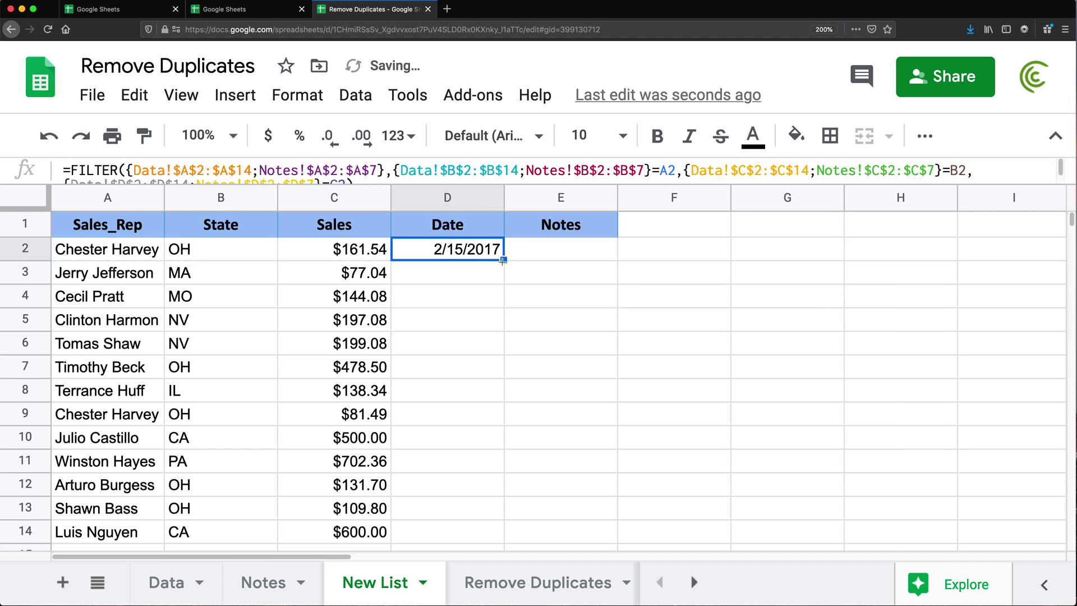
drag(503, 259, 478, 389)
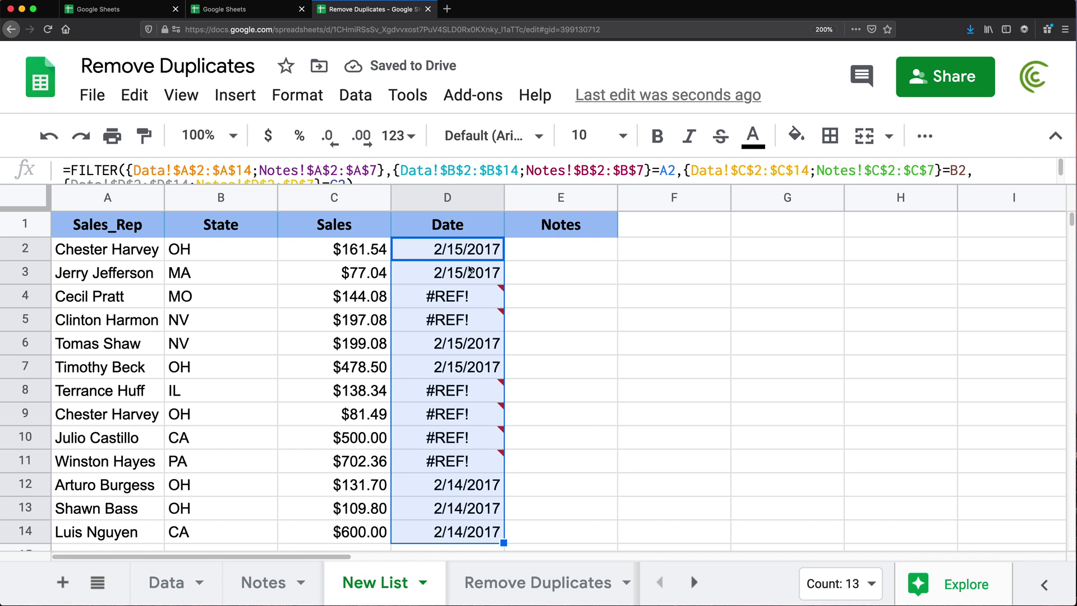
mouse_move(448, 422)
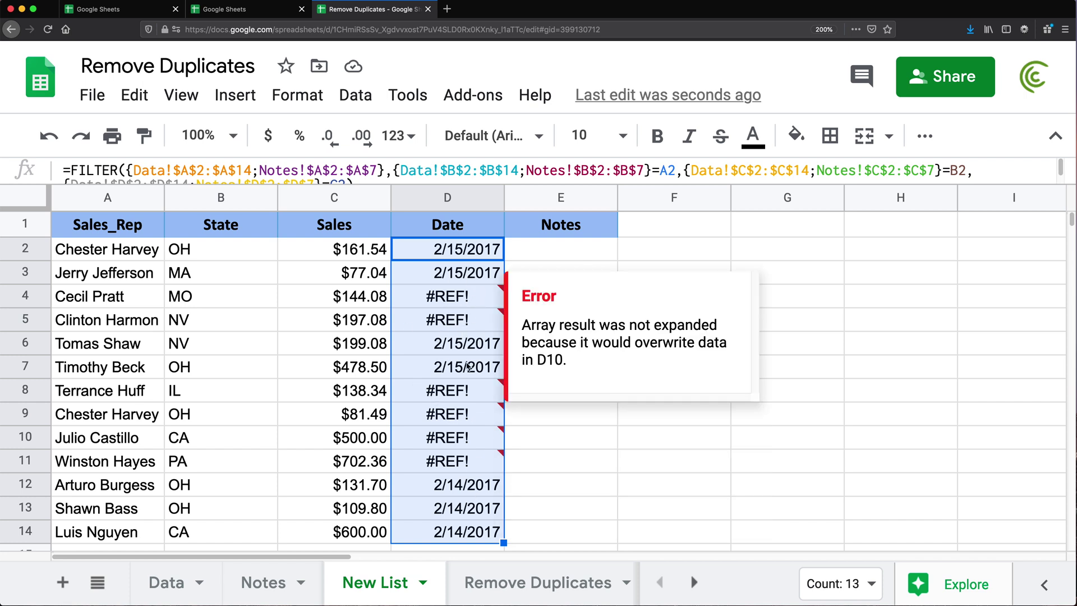
Clear the filled formulas from D5:D14.
drag(441, 322, 449, 545)
scroll(443, 493, down, 2)
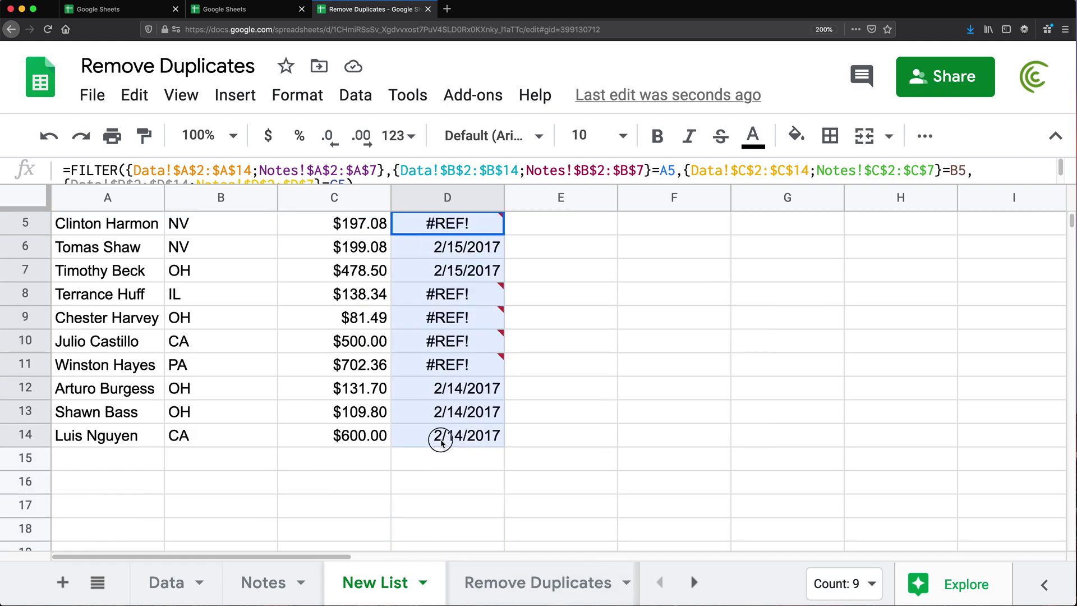
key(ctrl+z)
scroll(416, 286, up, 2)
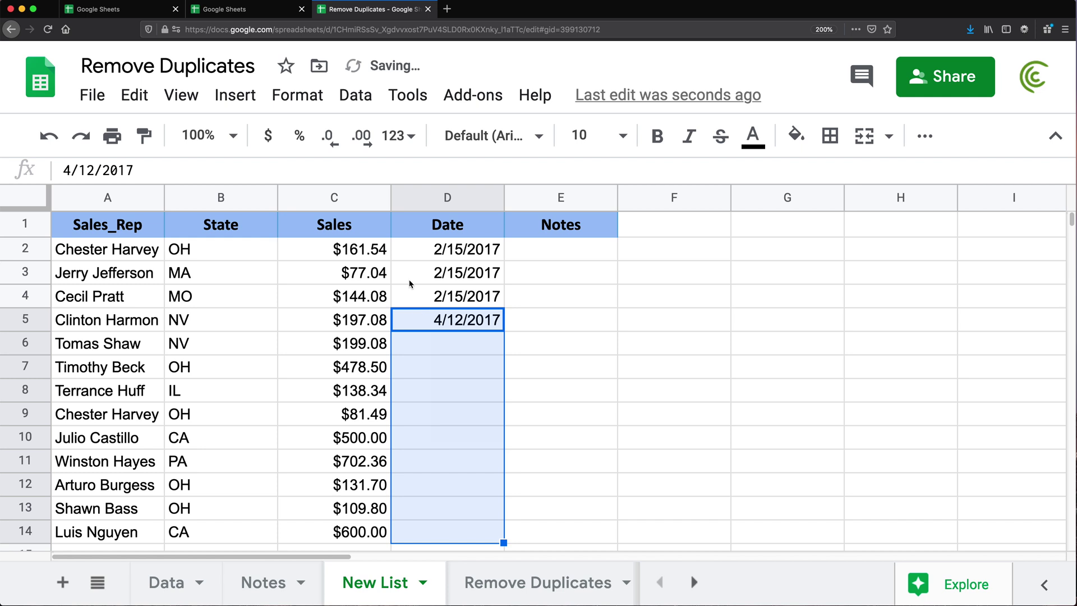
Examine D4's formula and the value below it, enlarging the formula bar, and check them against the record in A4:C4.
click(144, 298)
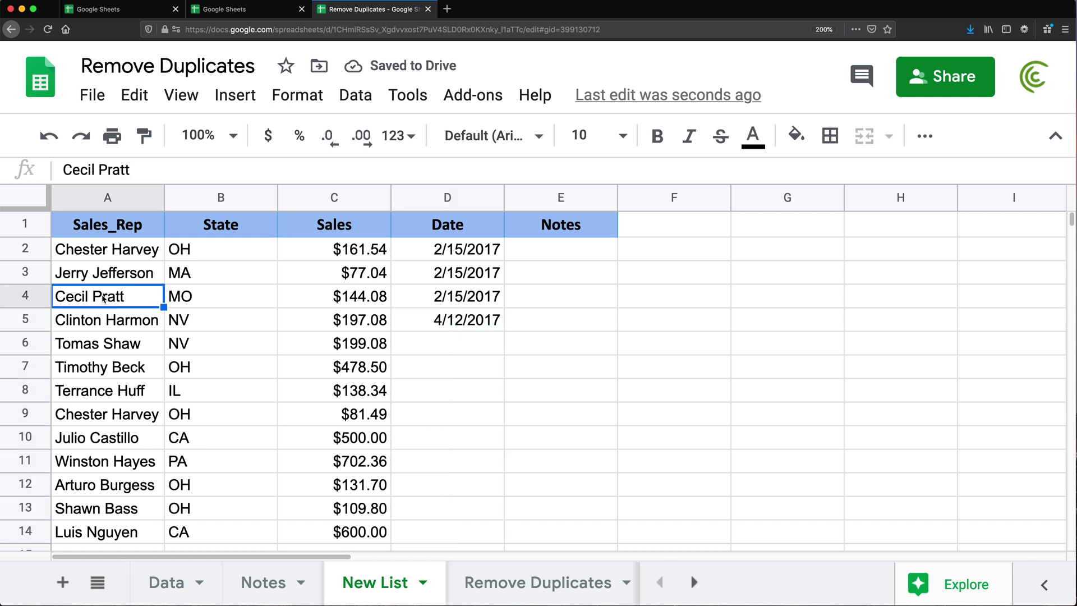
click(466, 303)
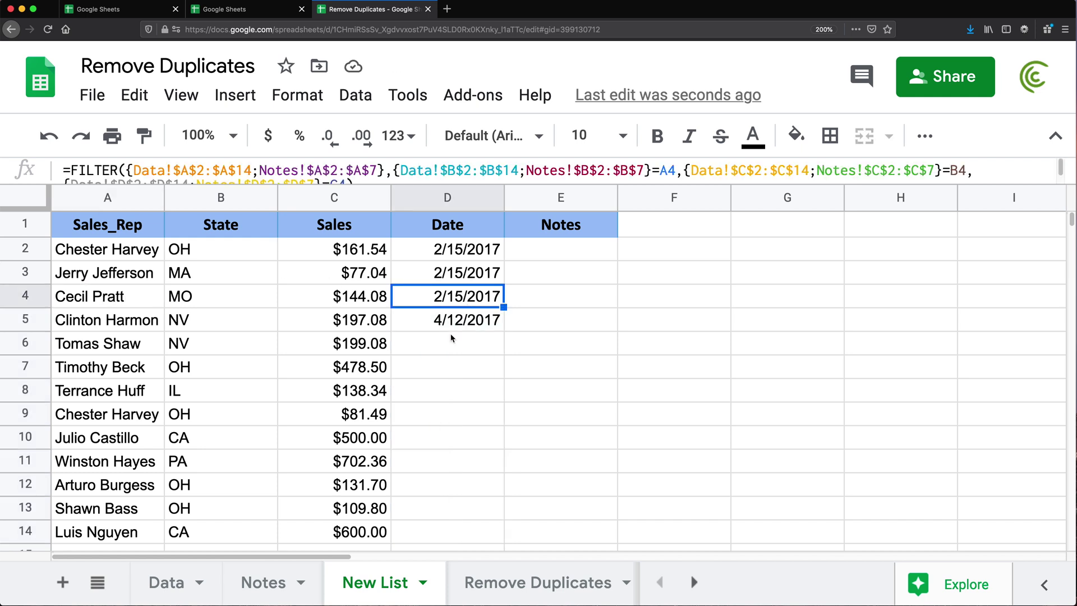
click(459, 324)
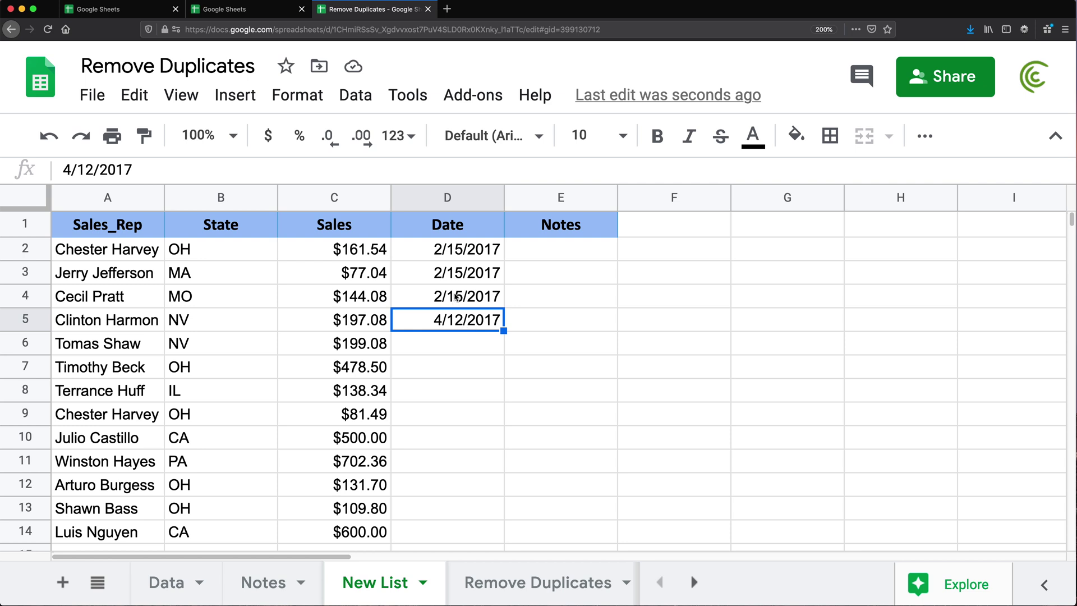
click(461, 305)
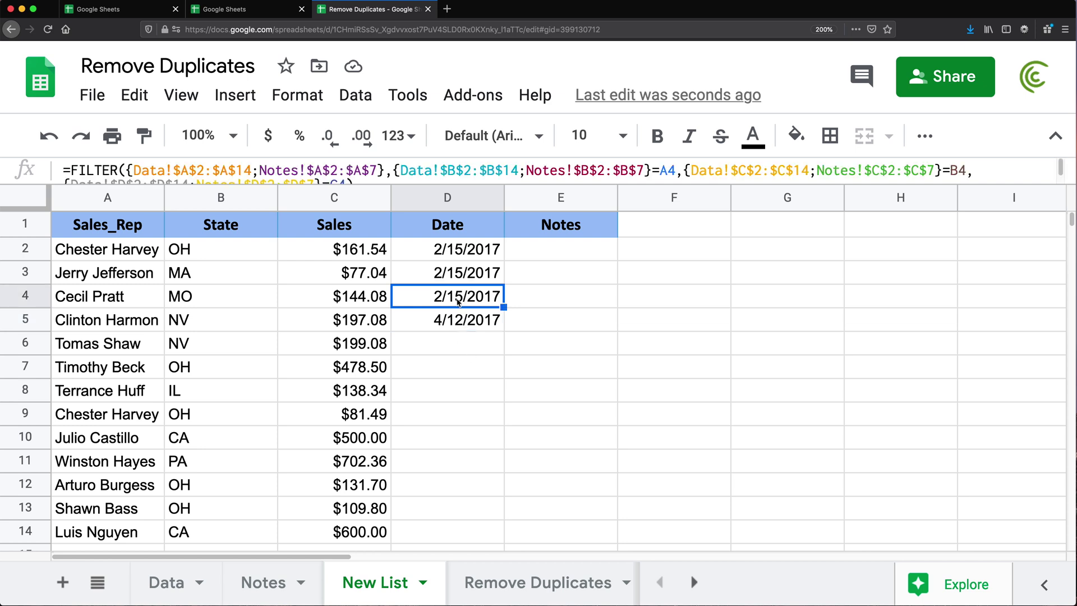
drag(402, 182, 471, 209)
click(121, 325)
drag(210, 324, 355, 327)
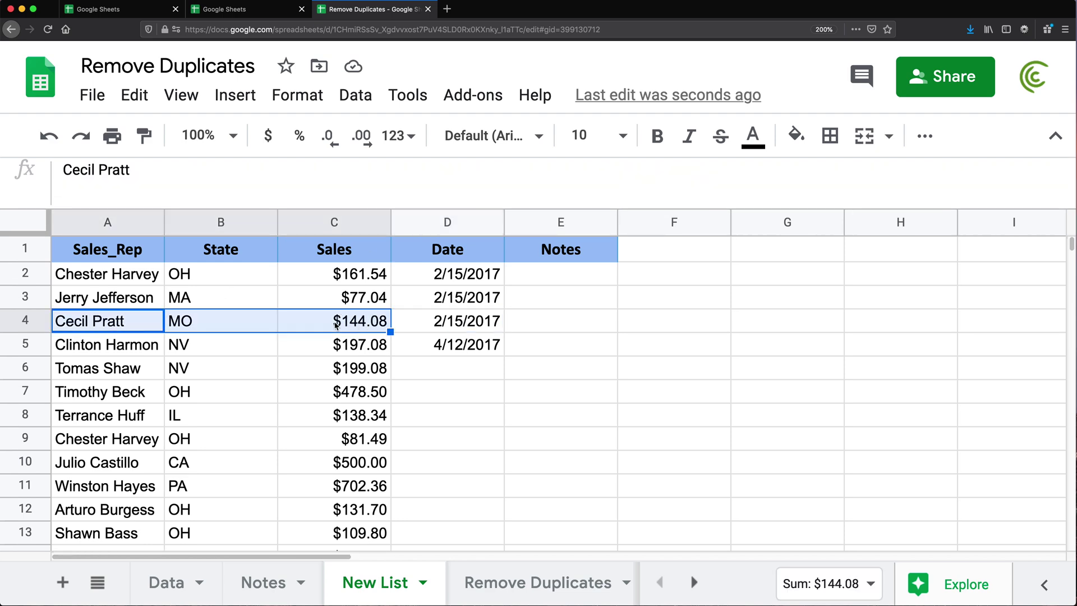
Compare the date of the row 4 record on the Data sheet with the matching record in row 2 of Notes.
click(163, 583)
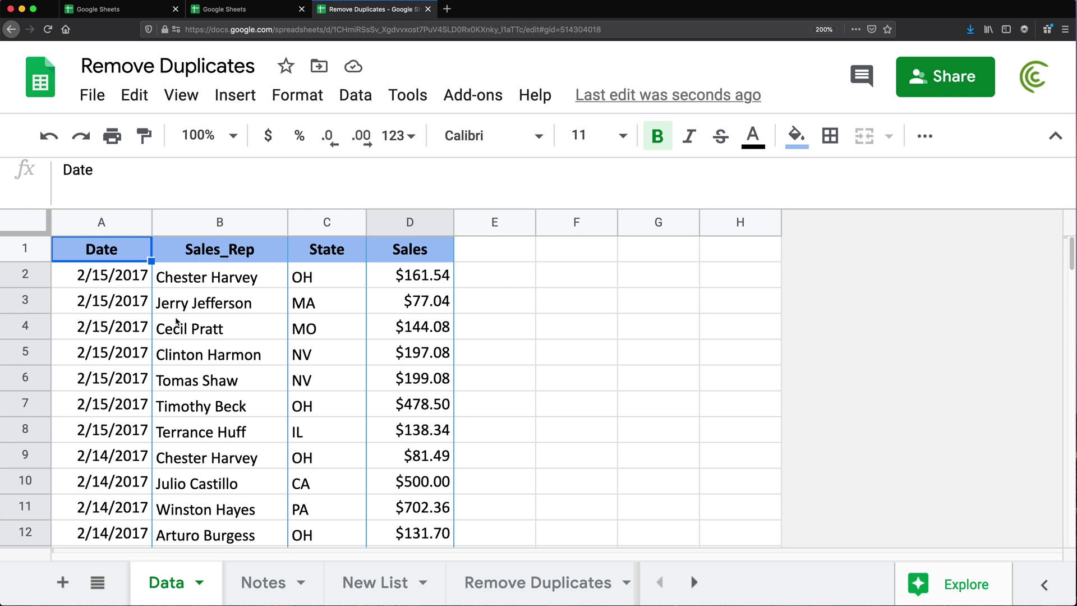
drag(125, 331, 301, 326)
drag(393, 325, 160, 328)
click(111, 328)
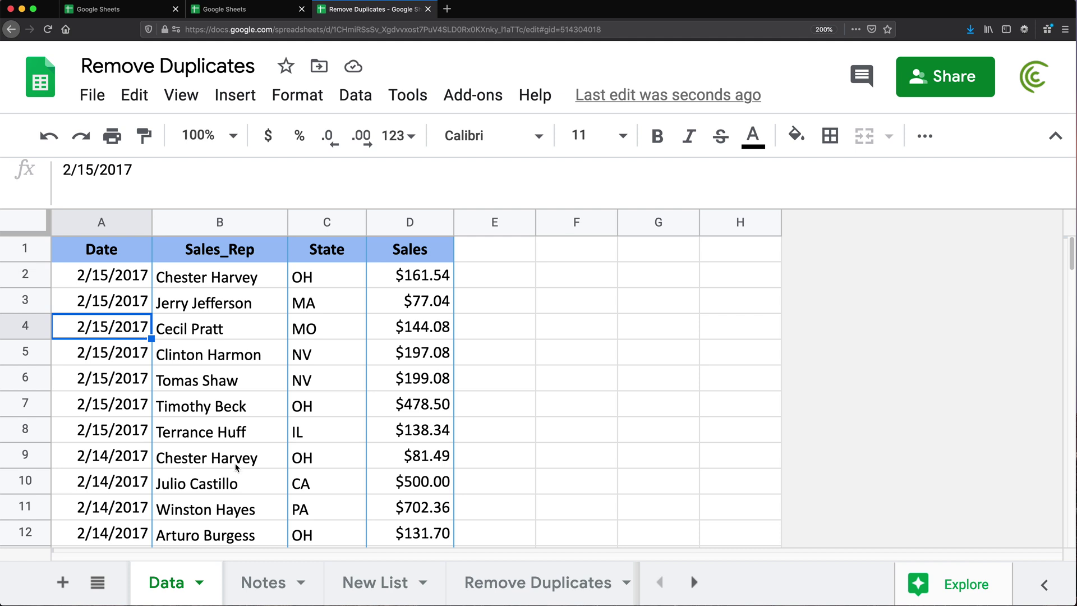
click(262, 586)
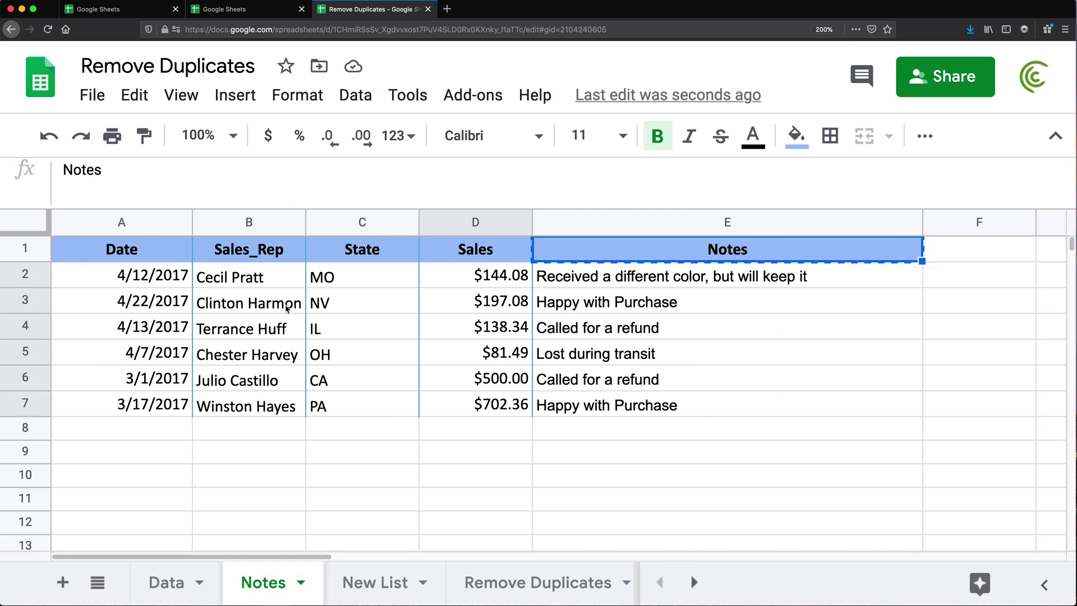
click(157, 279)
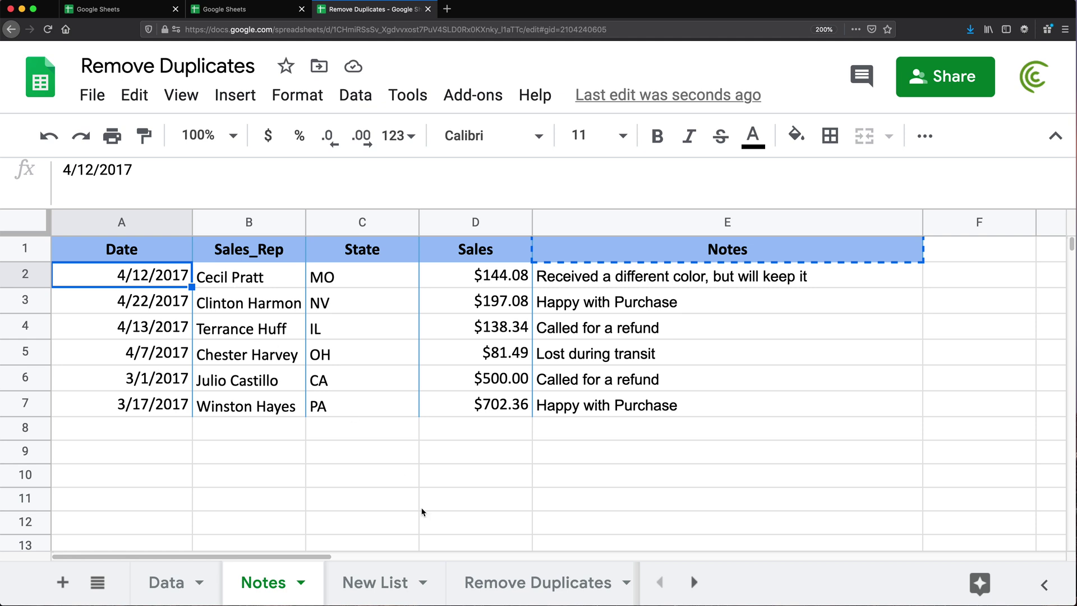
Back on New List, check D4:D5 against the row 5 record and clear D3:D6.
click(365, 595)
drag(460, 328, 463, 351)
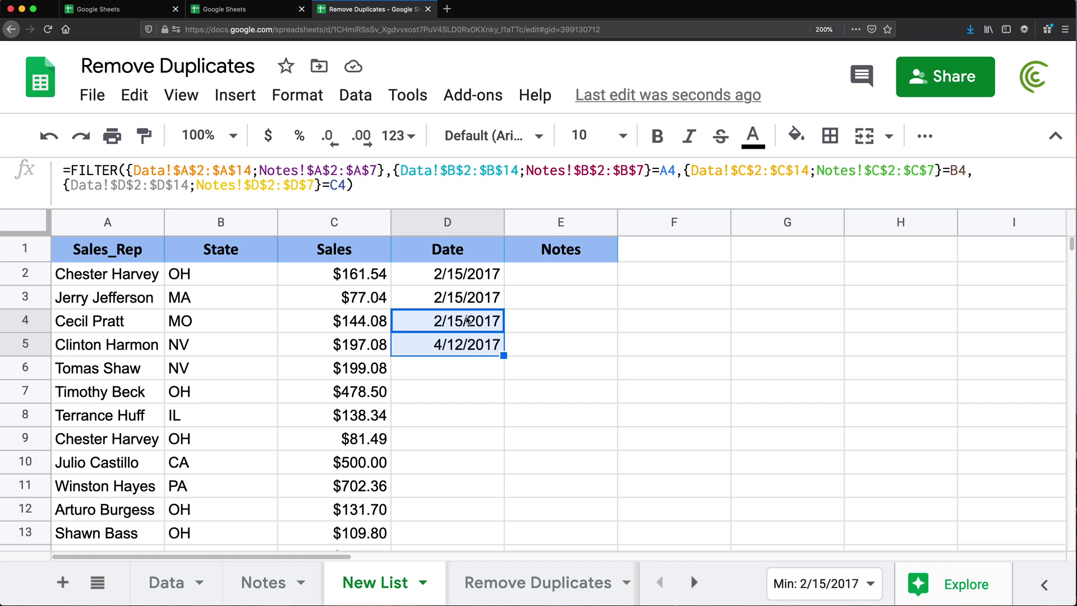
drag(152, 345, 345, 342)
click(470, 347)
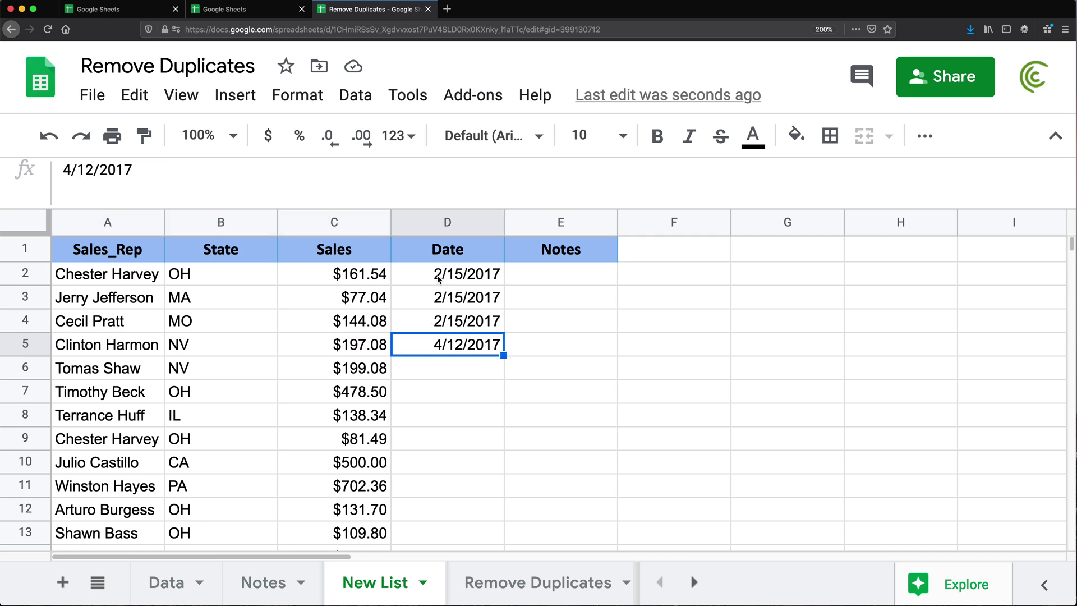
drag(443, 305, 442, 365)
key(Delete)
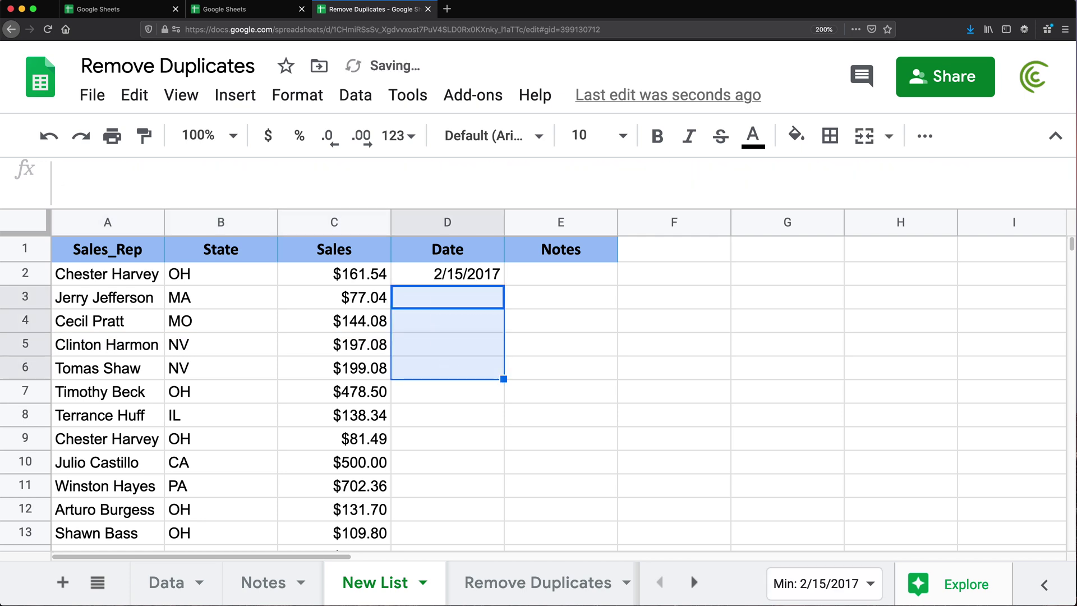
Open D2's formula for editing and insert TEXTJOIN with an opening parenthesis in front of FILTER.
click(447, 273)
double_click(448, 275)
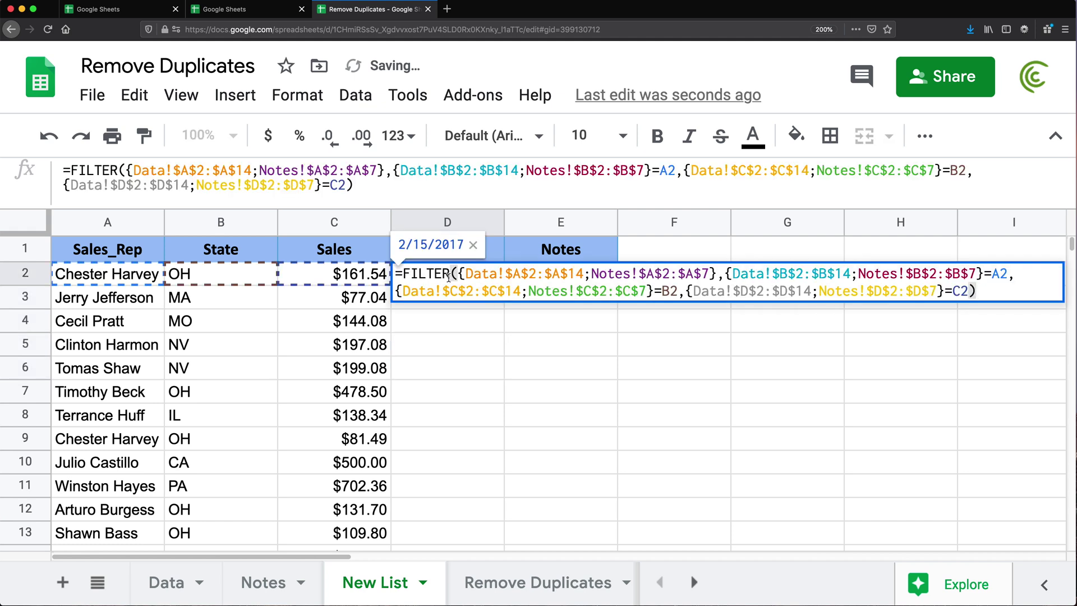
click(404, 275)
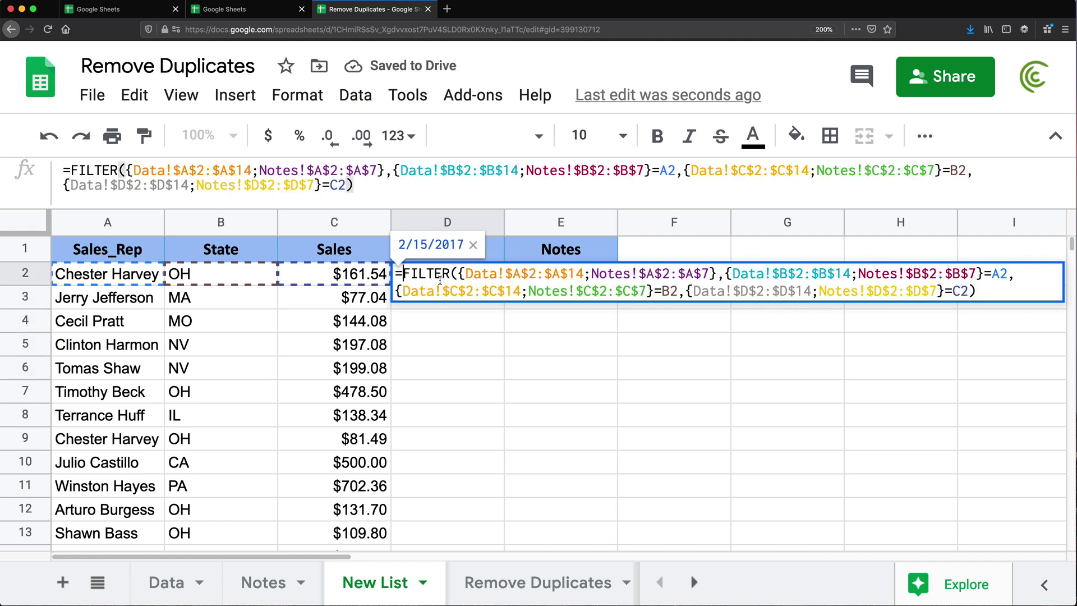
text(TE)
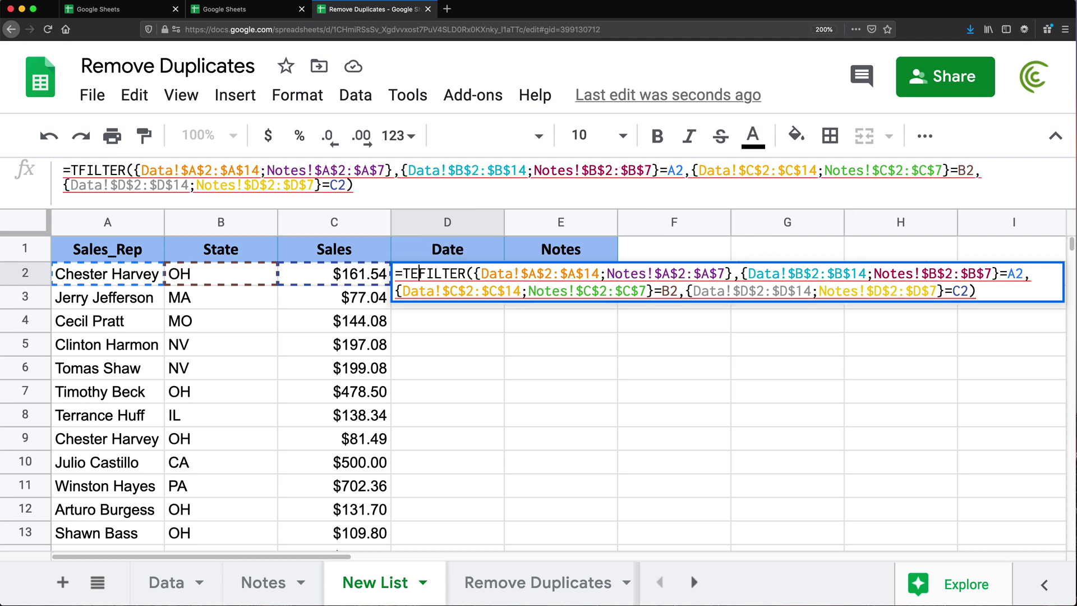
text(XTJOIN)
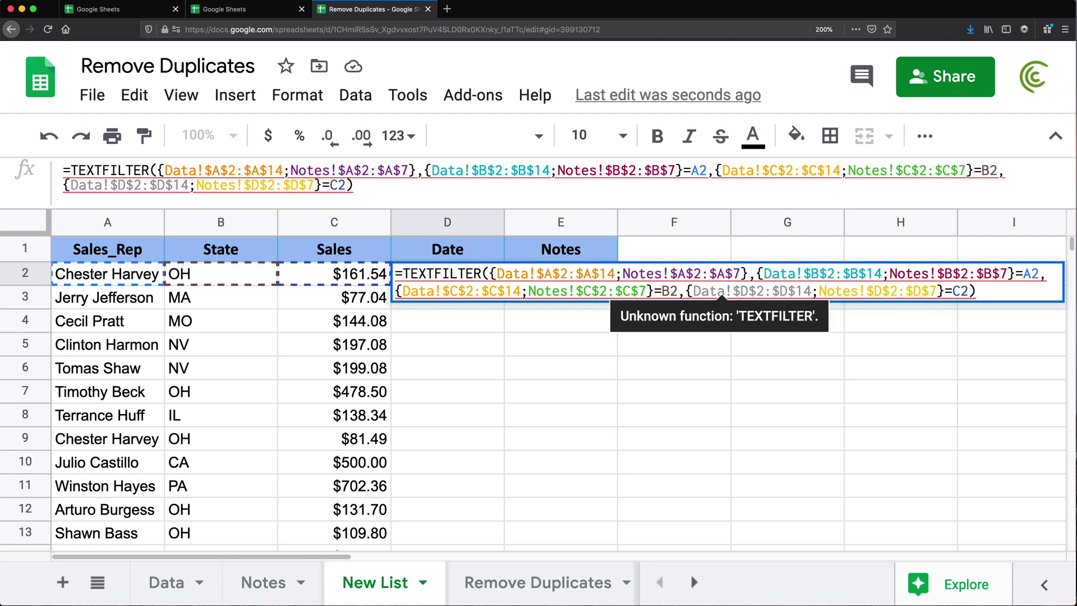
text(()
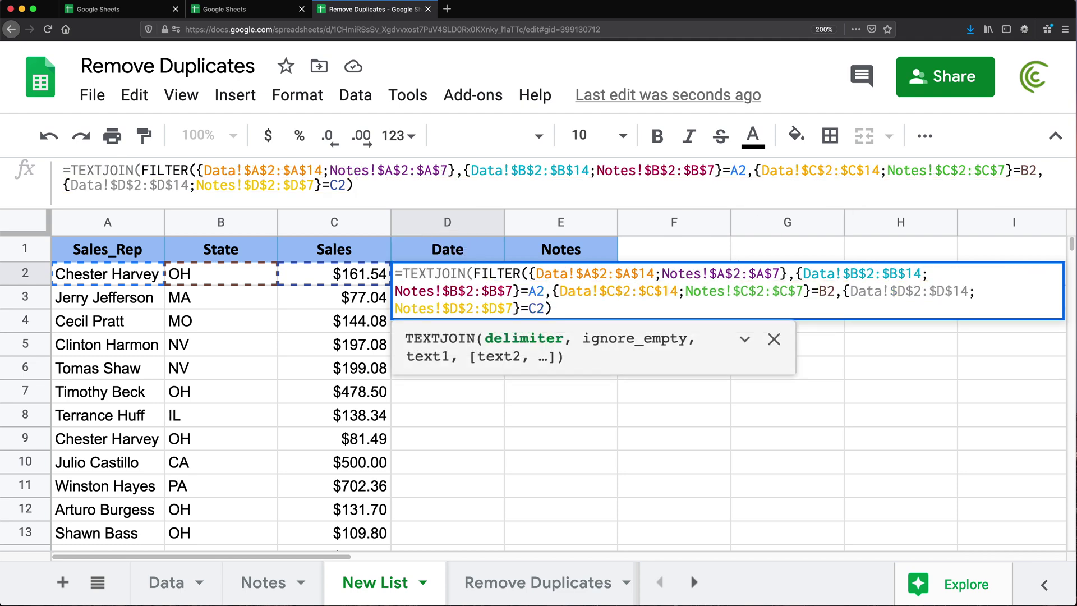
Complete D2's TEXTJOIN with a comma delimiter, TRUE for ignoring empty values, the FILTER as its text, and a closing parenthesis.
text(",")
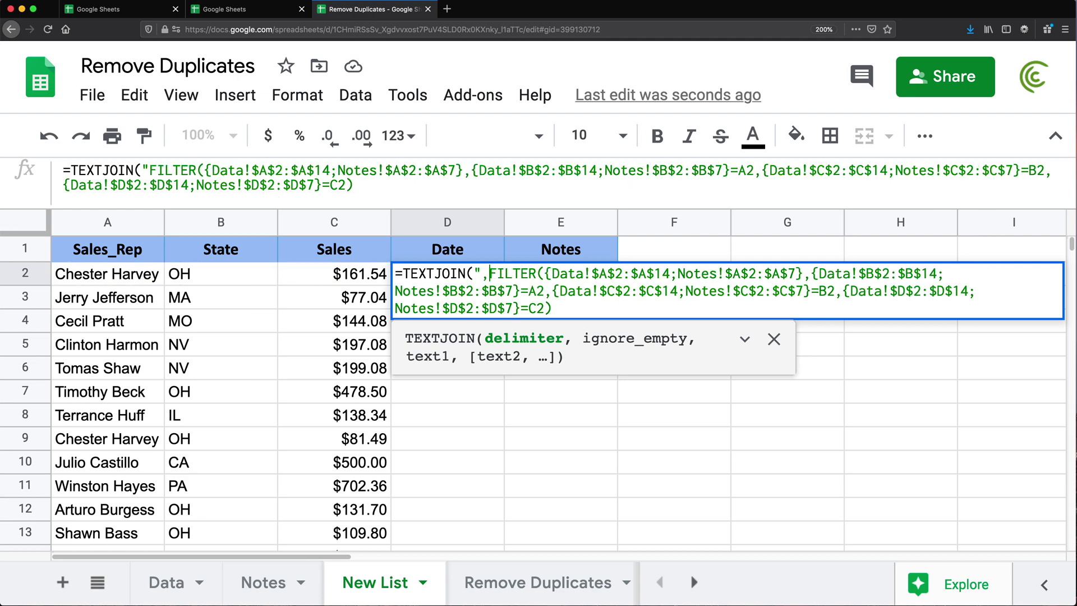
text(,)
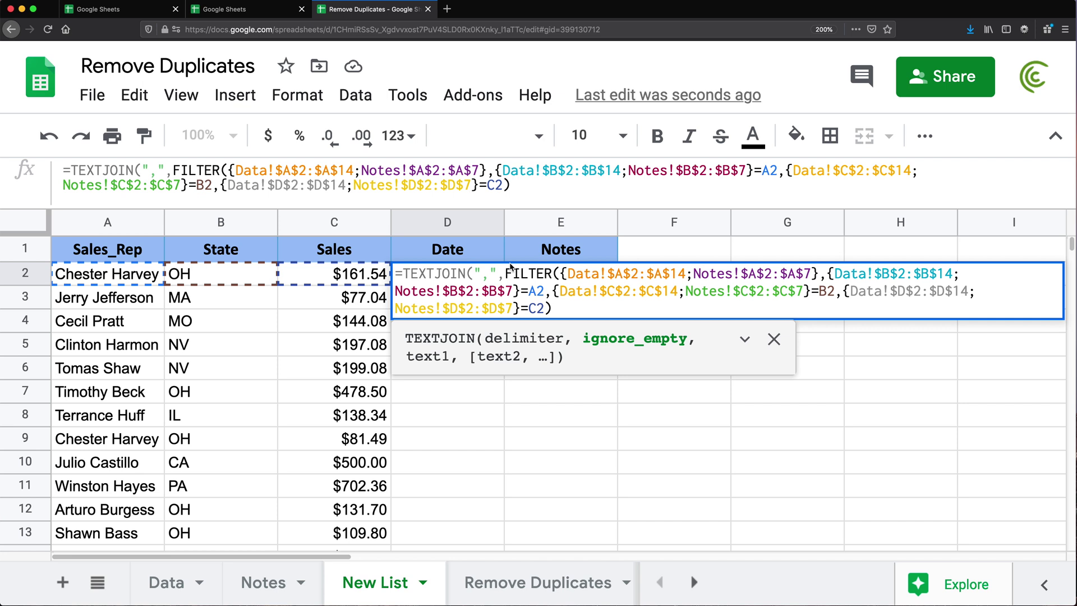
text(TRUE)
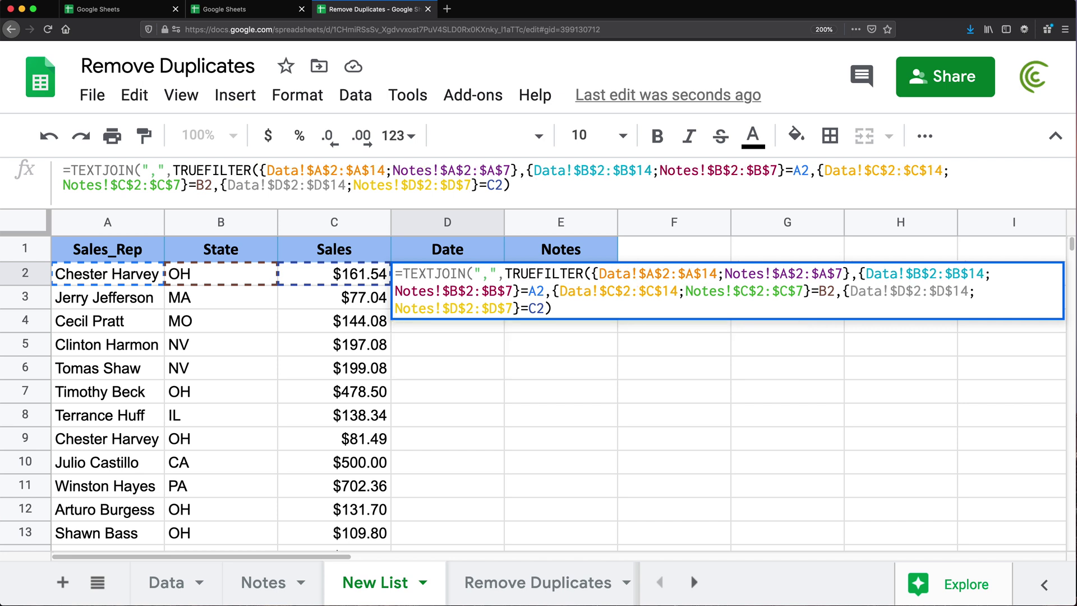
text(,)
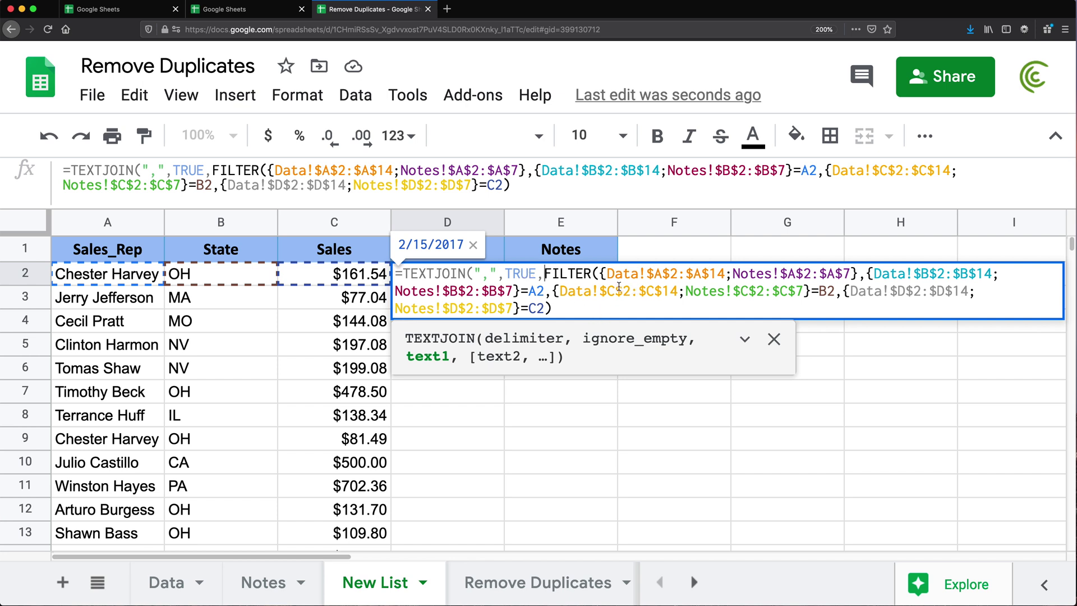
drag(545, 273, 570, 313)
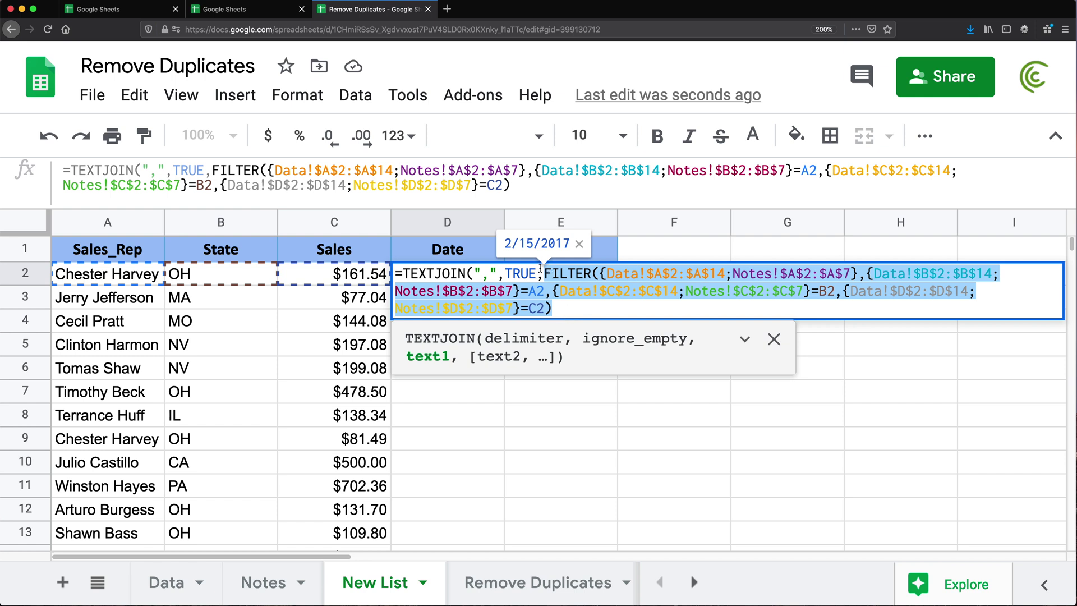
click(572, 305)
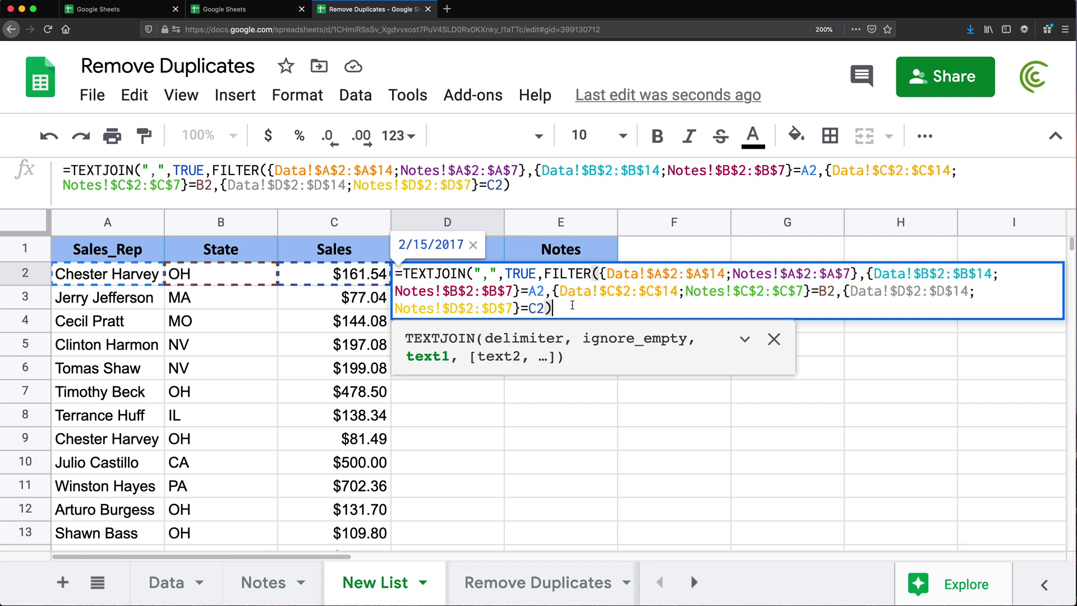
text())
key(Return)
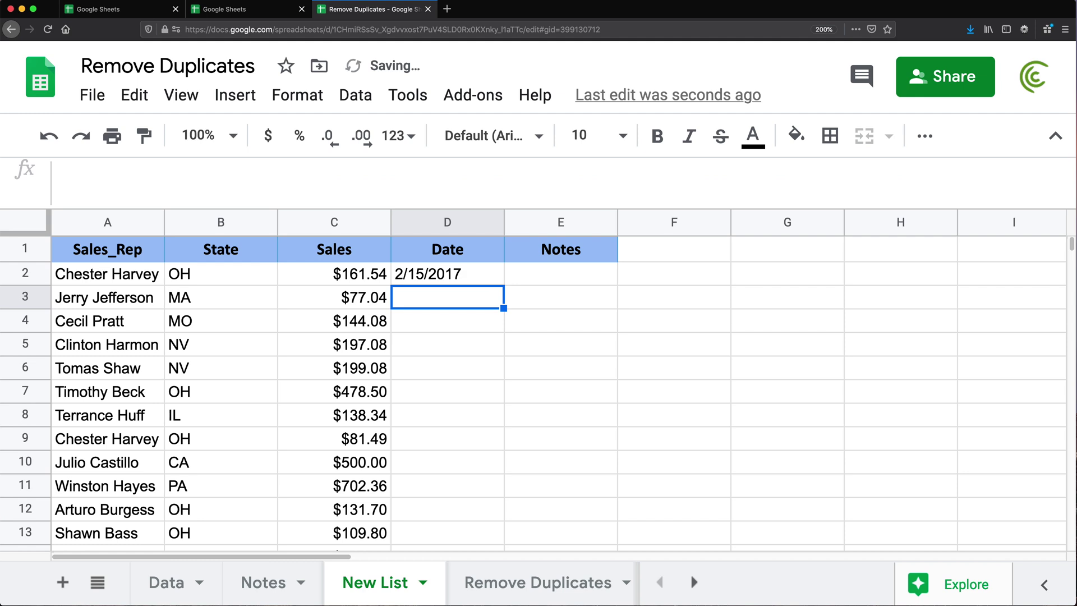
Fill D2's TEXTJOIN formula down the Date column and widen column D to fit the joined dates.
click(494, 279)
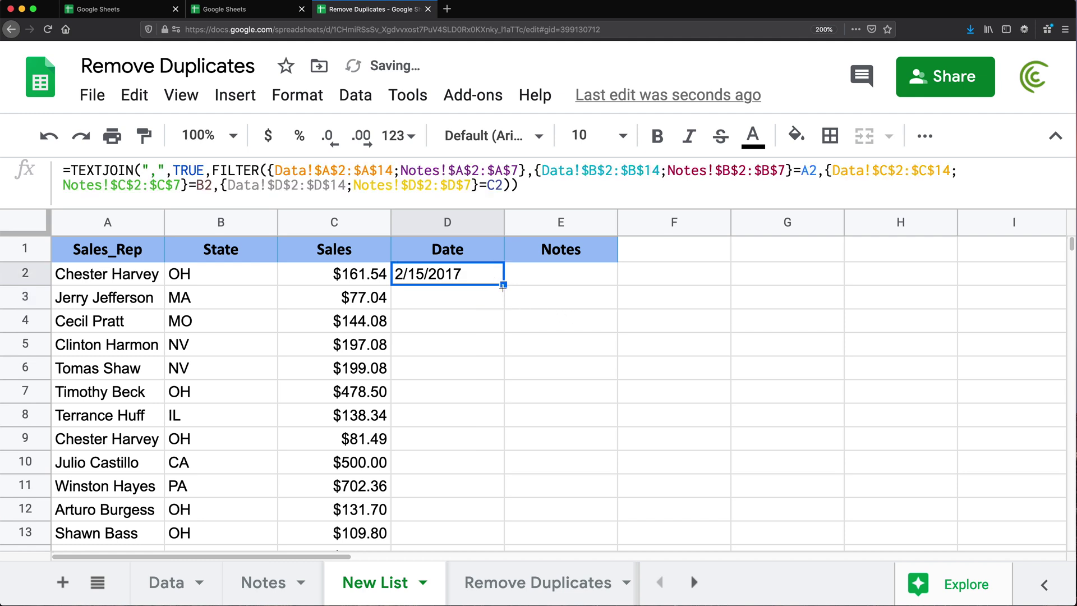
double_click(502, 286)
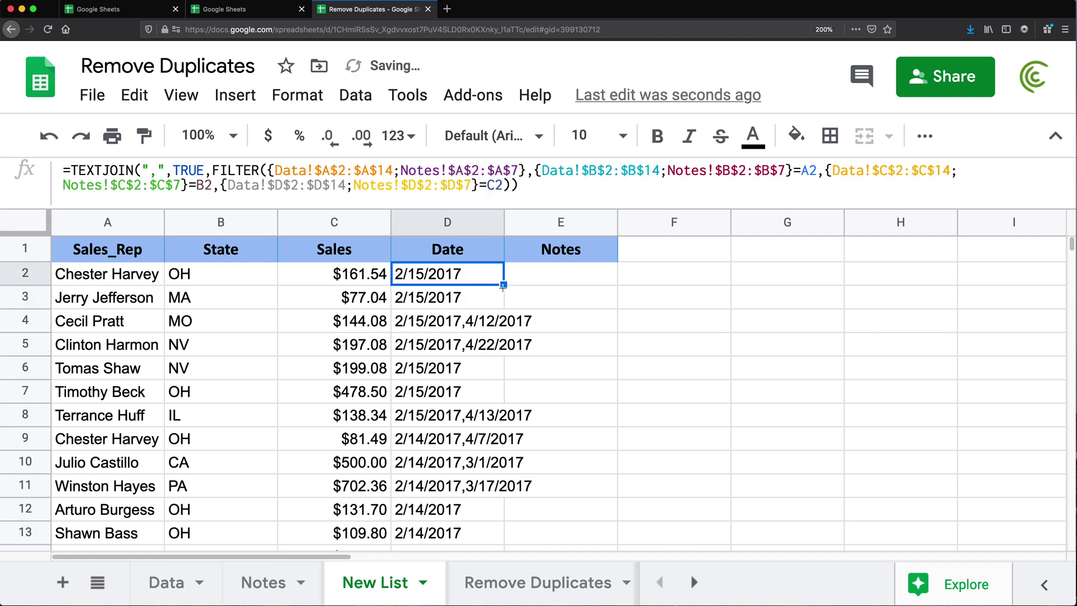
drag(503, 222, 577, 222)
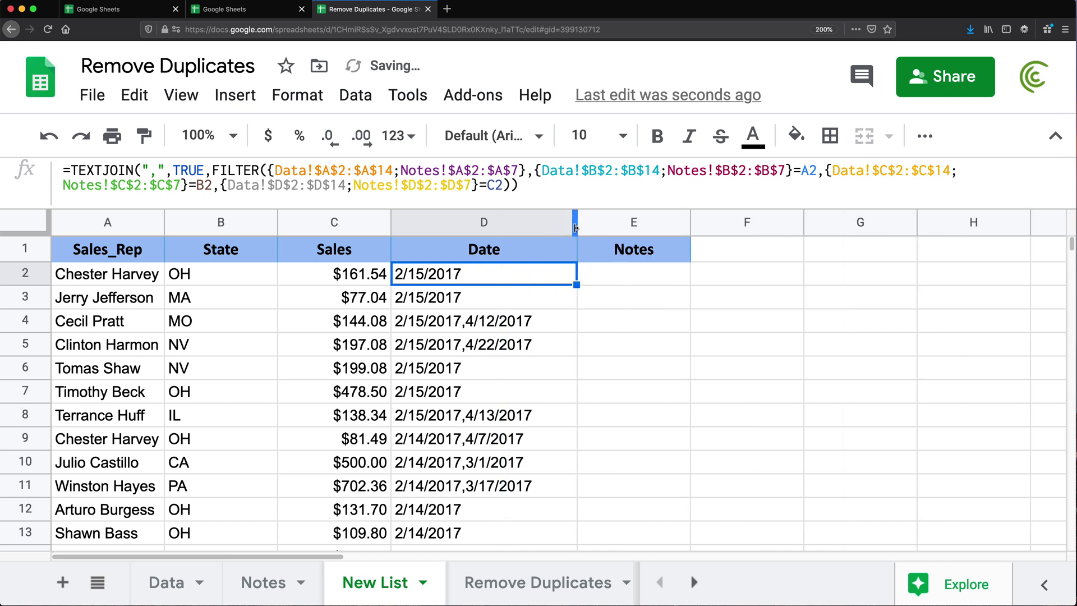
Examine the joined dates in D4, D5 and D8:D11 of New List.
click(430, 325)
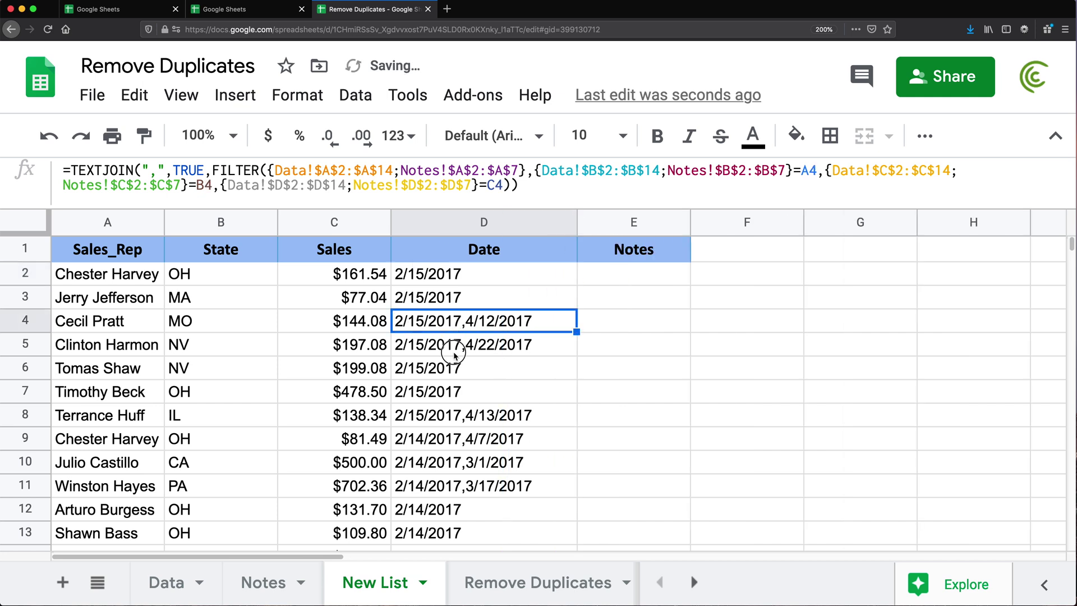
click(454, 350)
scroll(457, 450, down, 1)
drag(471, 359, 486, 430)
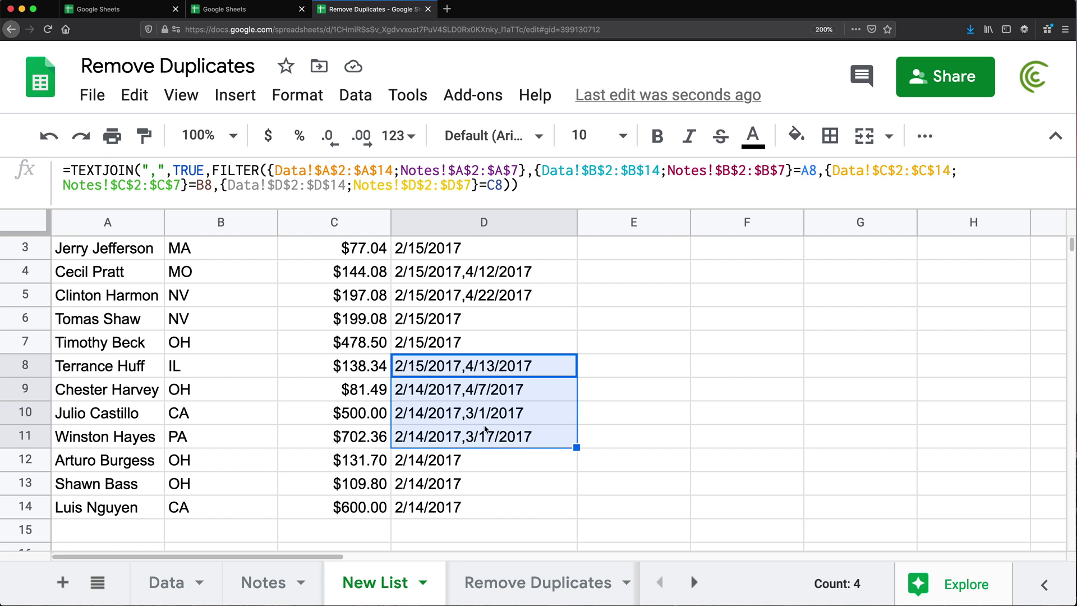
scroll(486, 430, up, 1)
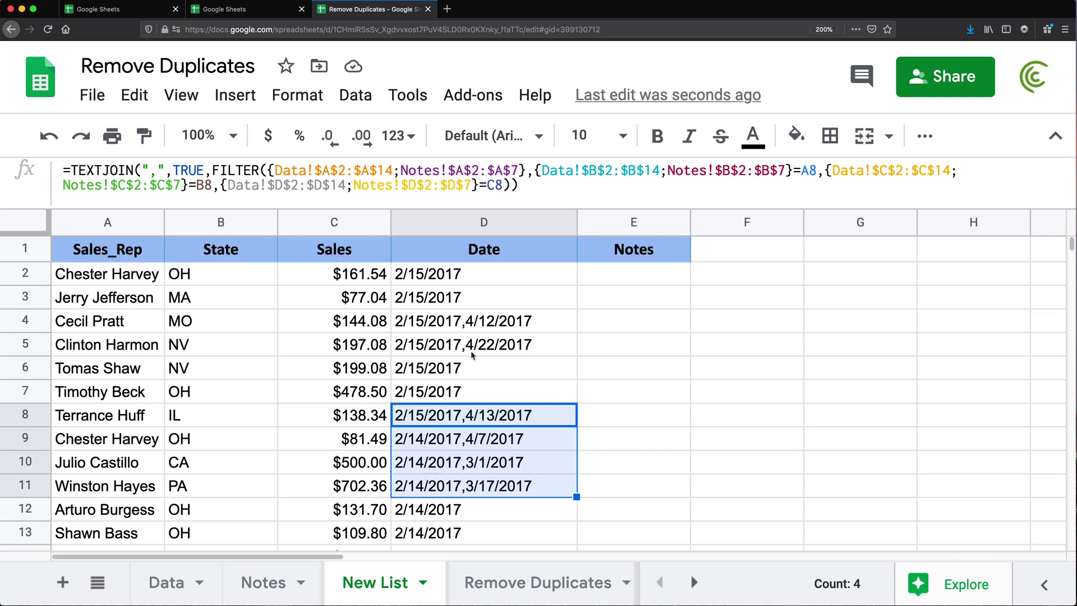
Review D2's formula and the empty E2, and compare the columns of the Notes and Data sheets to find the source for Notes.
click(460, 275)
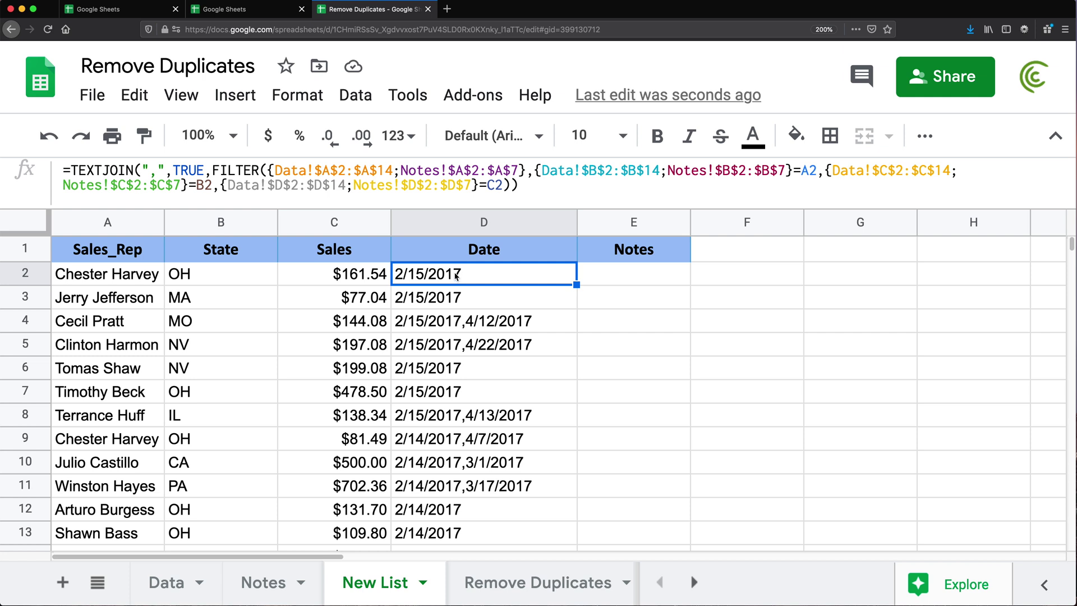
click(659, 276)
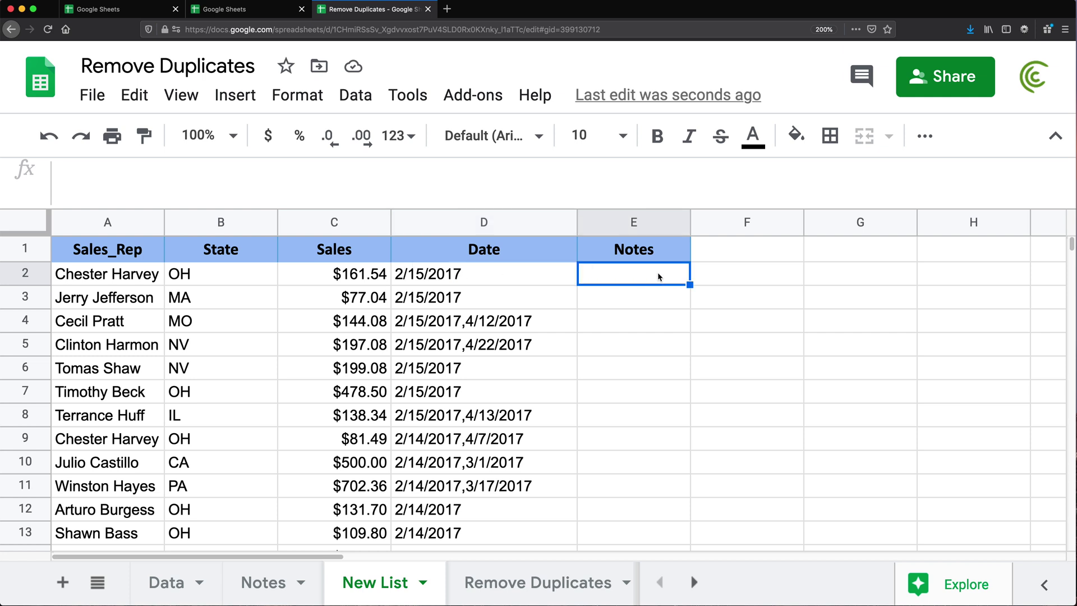
click(540, 282)
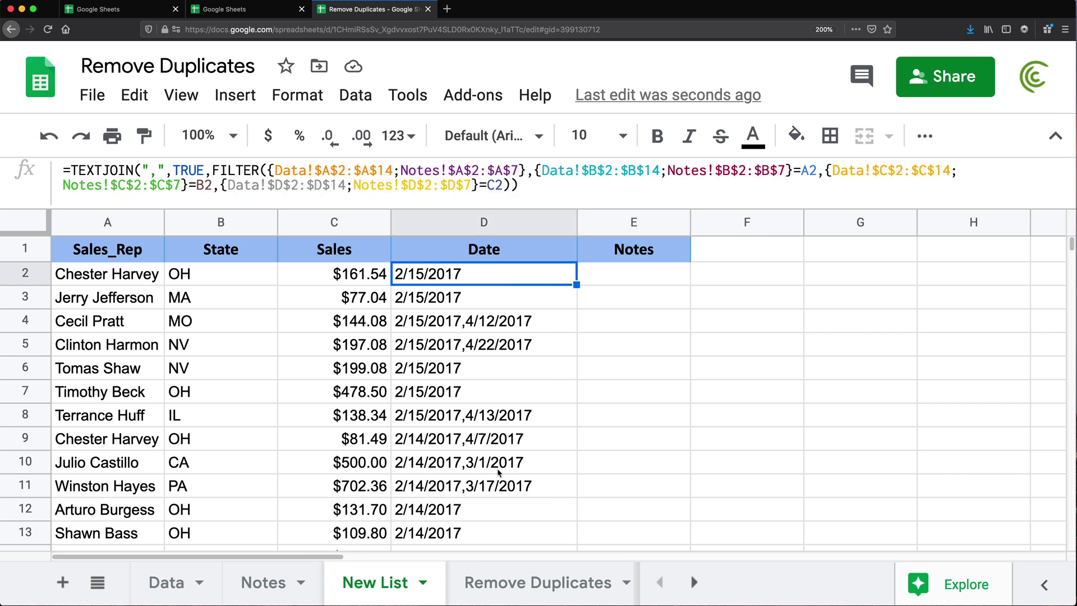
click(268, 586)
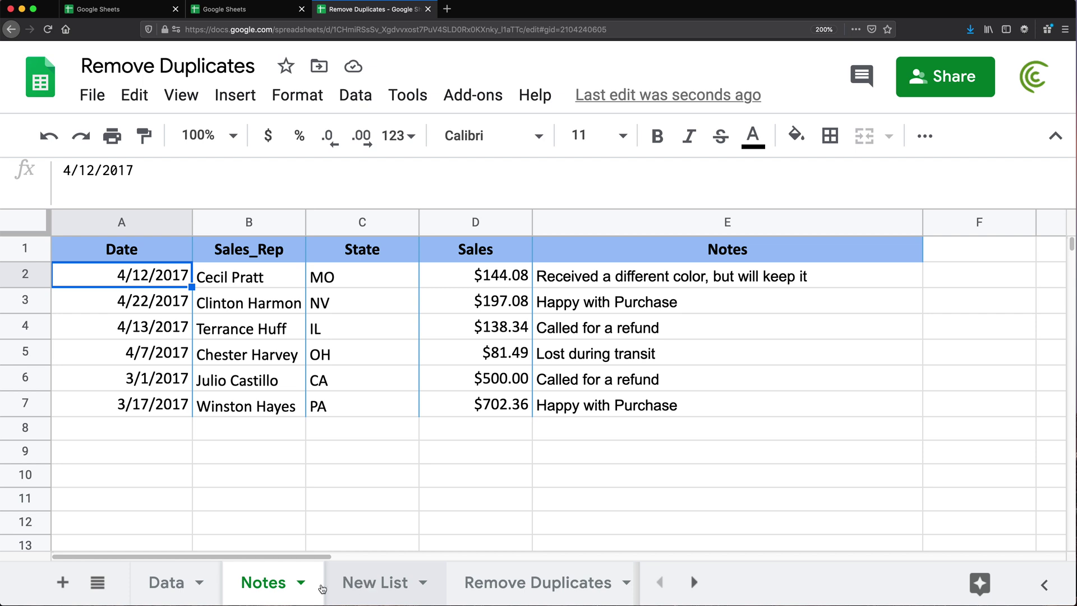
click(164, 584)
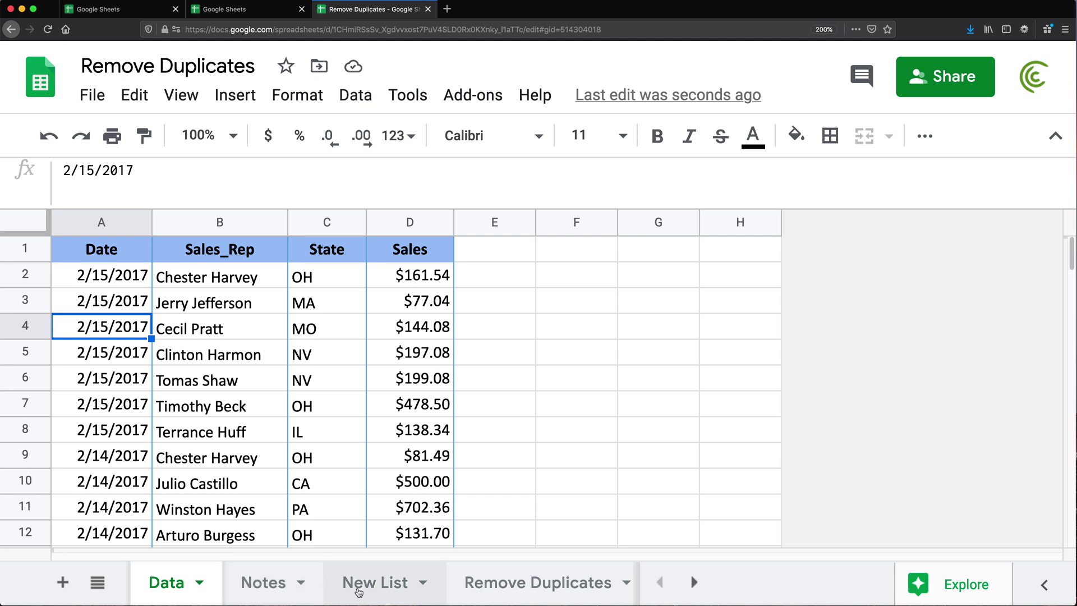
click(268, 583)
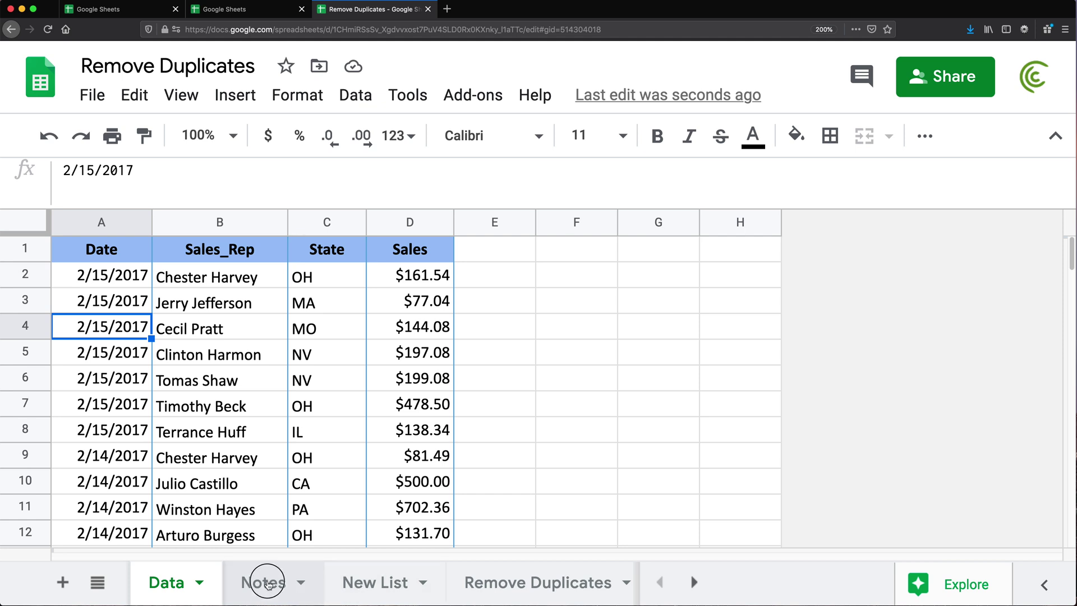
click(358, 583)
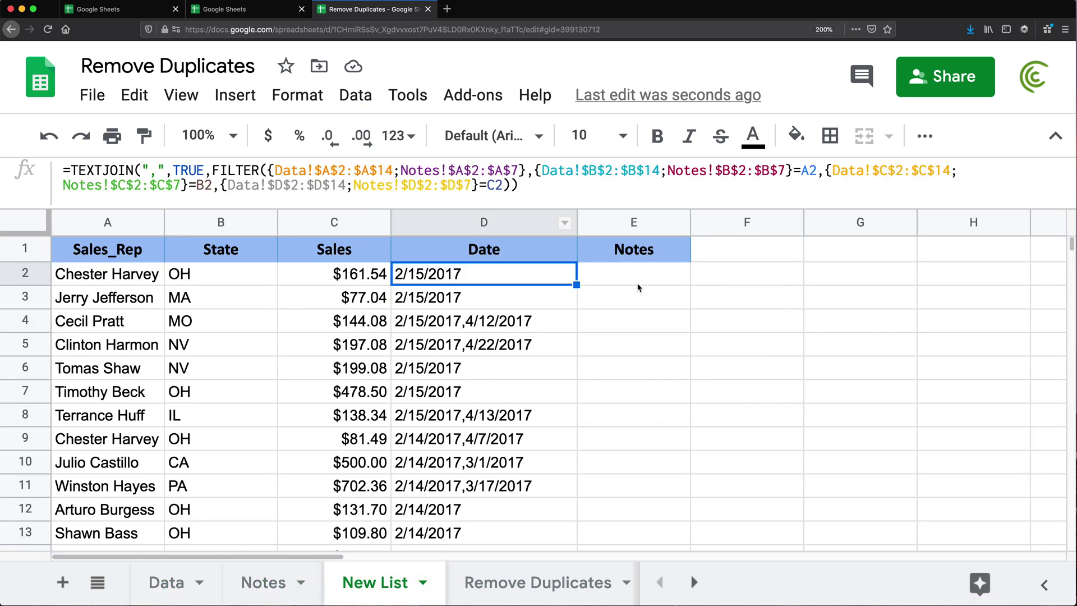
Start a FILTER formula in E2 of New List with the absolute range Notes!$E$2:$E$7 as the range to return.
click(633, 280)
text(=filt)
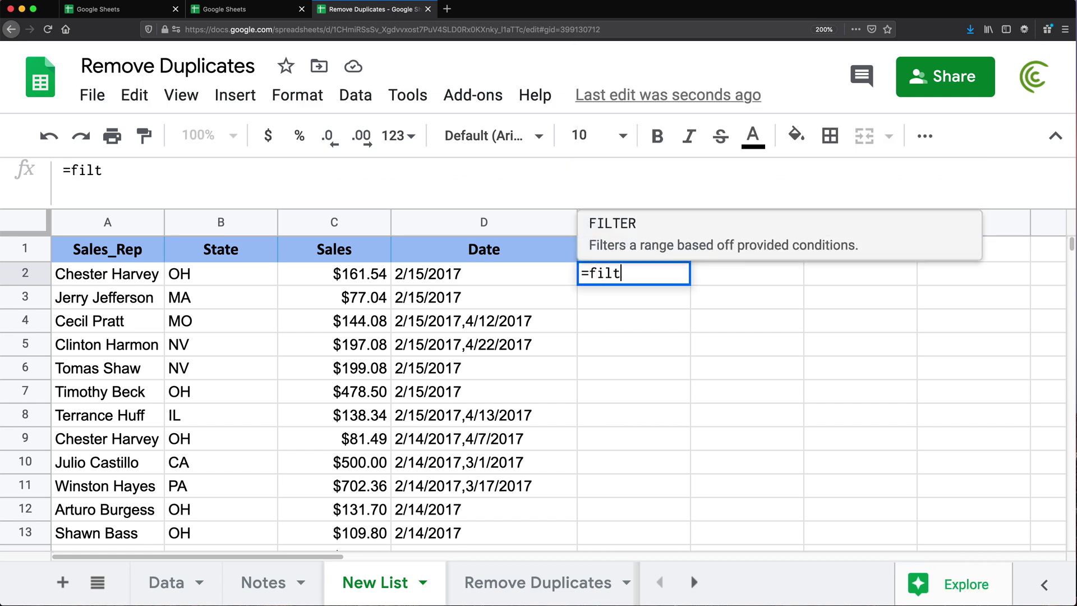
key(Tab)
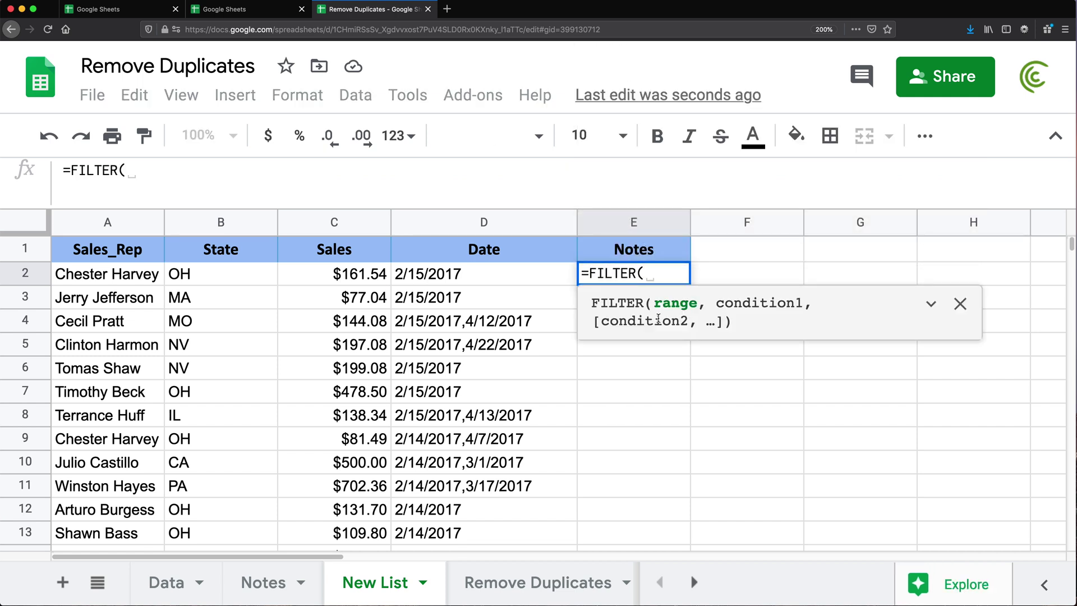
click(260, 582)
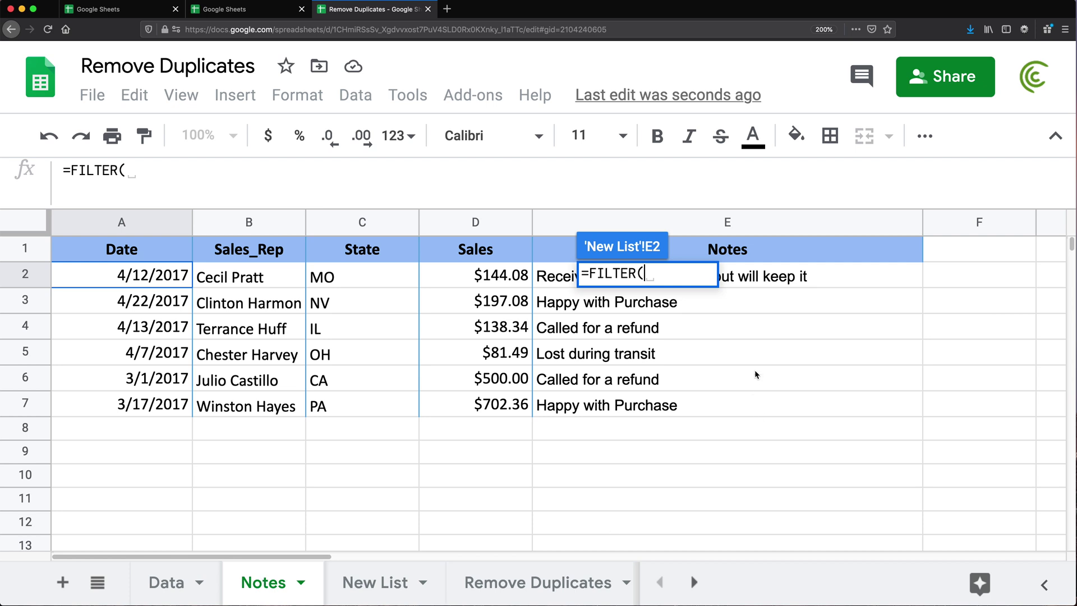
drag(791, 283, 751, 413)
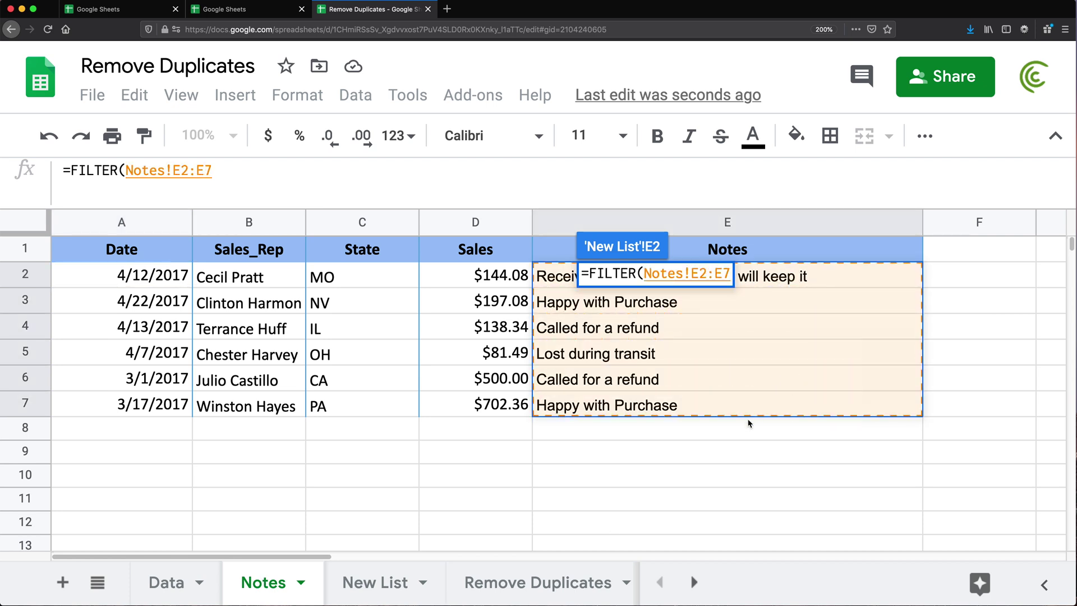
key(F4)
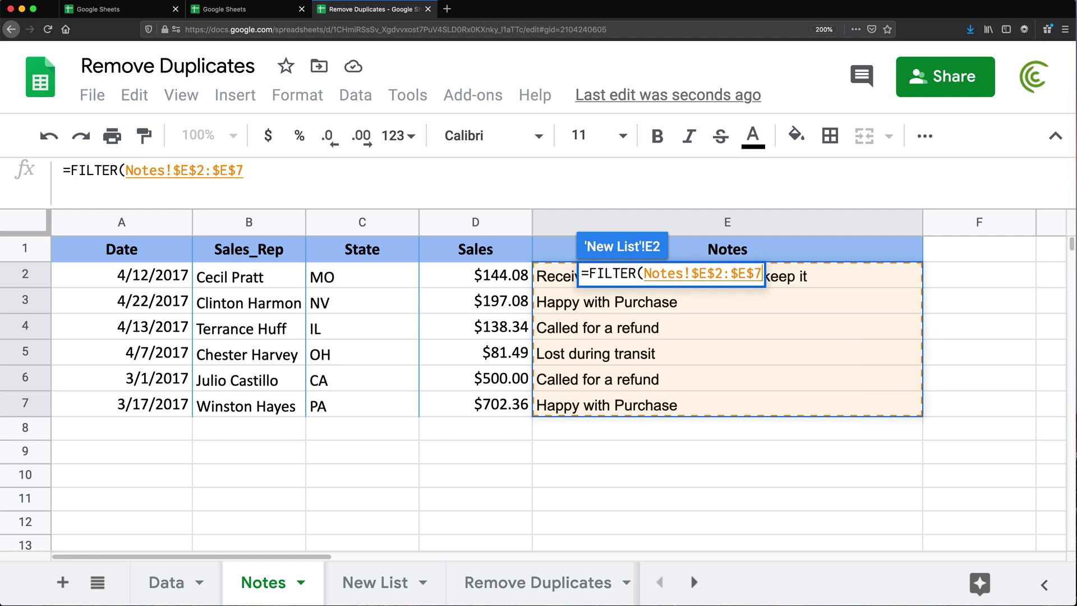
text(,)
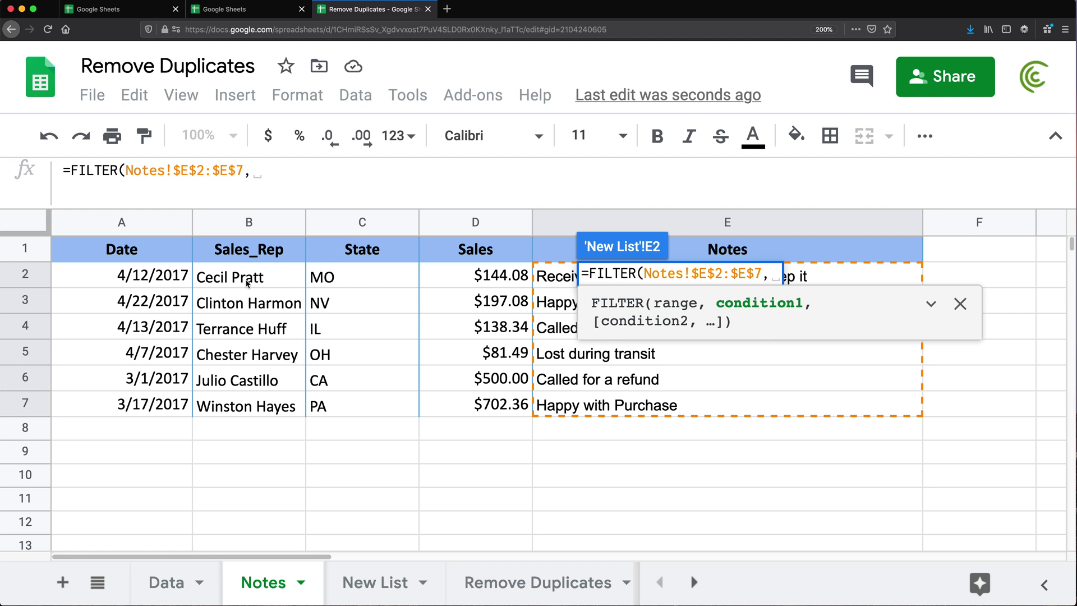
Add the sales rep condition Notes!$B$2:$B$7=A2 to E2's FILTER formula, followed by a comma.
drag(256, 279, 264, 409)
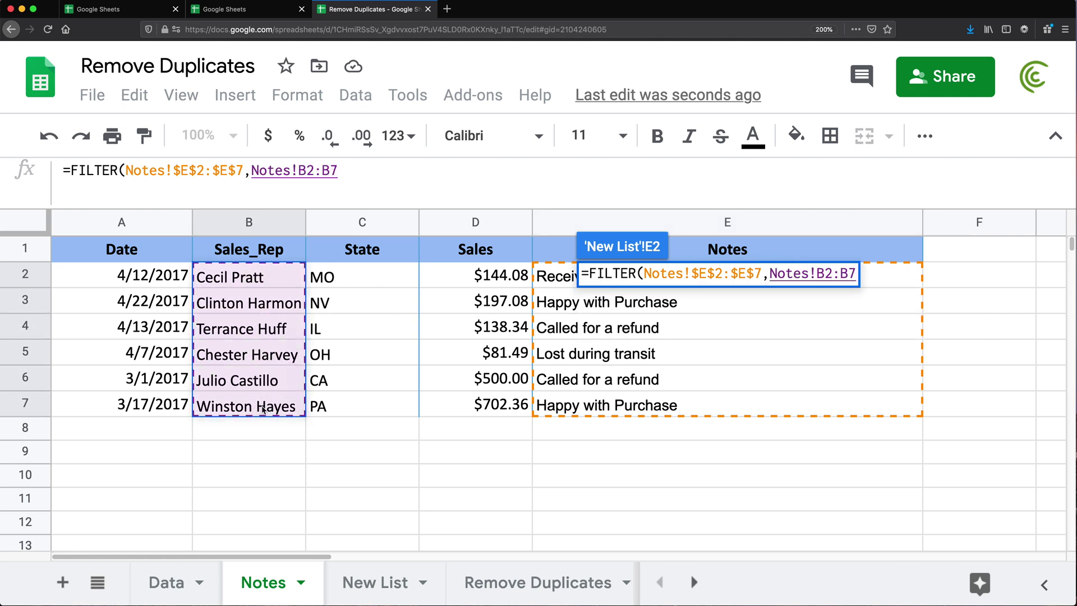
key(F4)
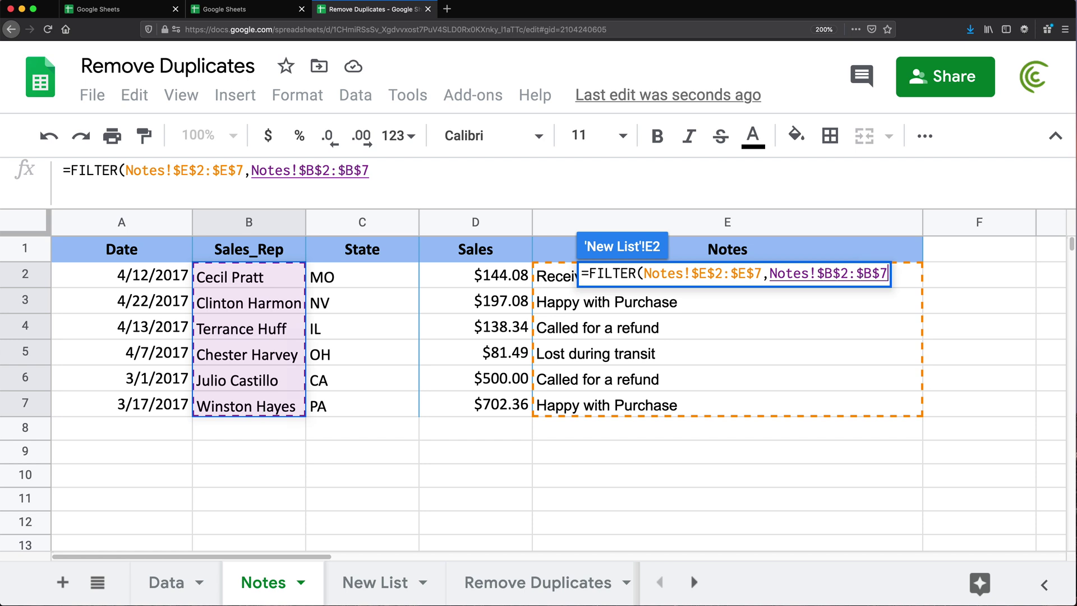
text(=)
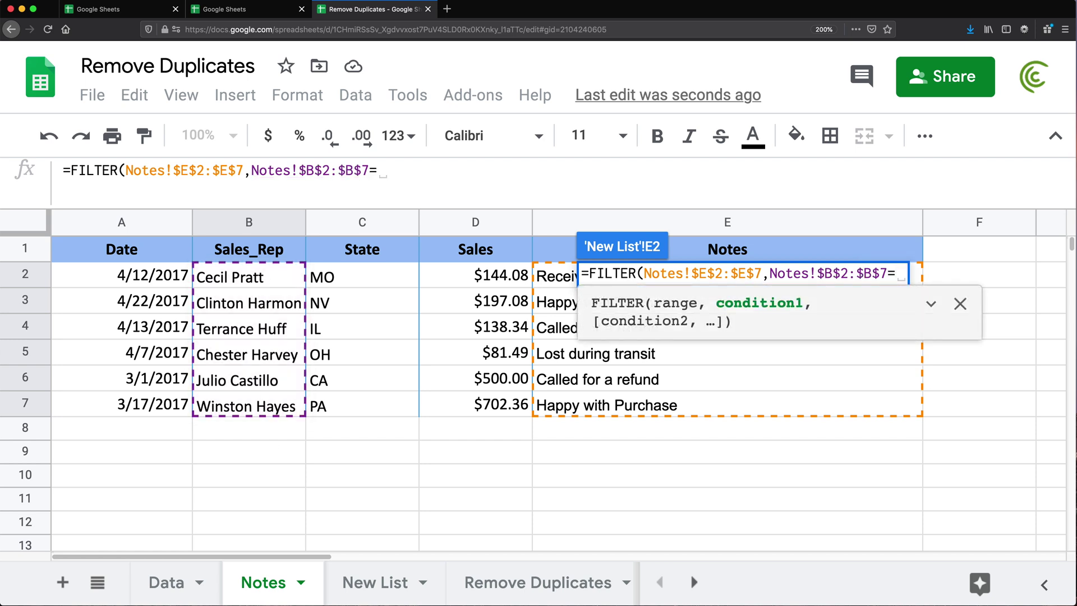
click(380, 587)
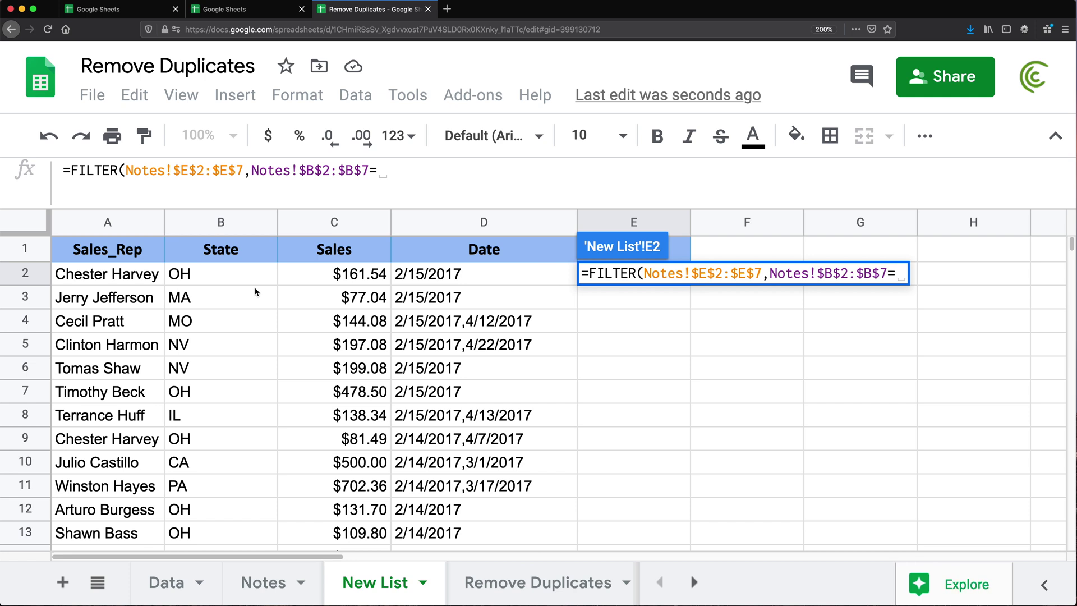
click(134, 279)
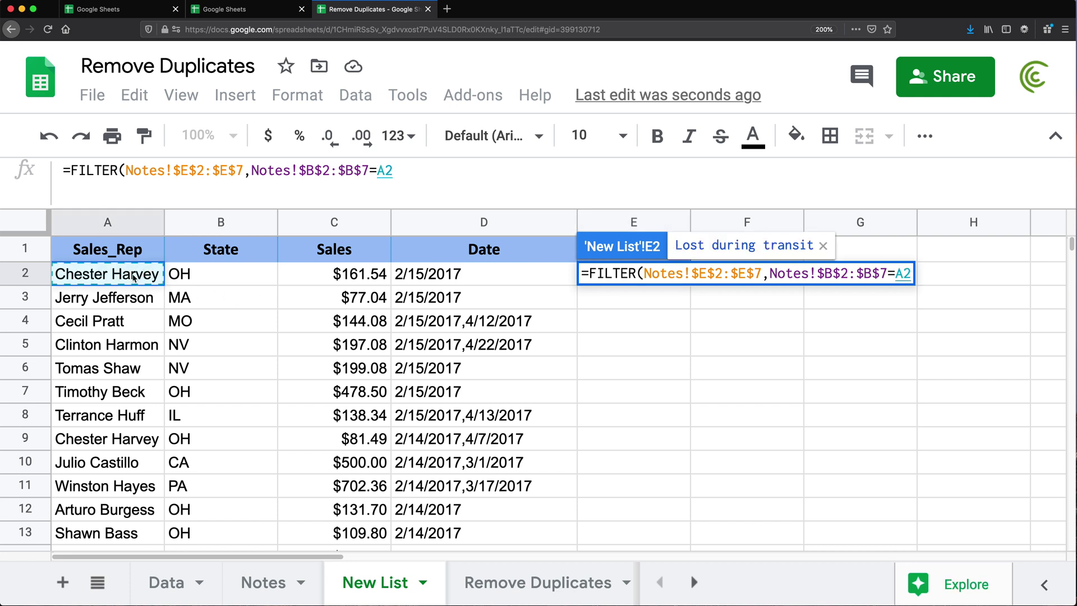
text(,)
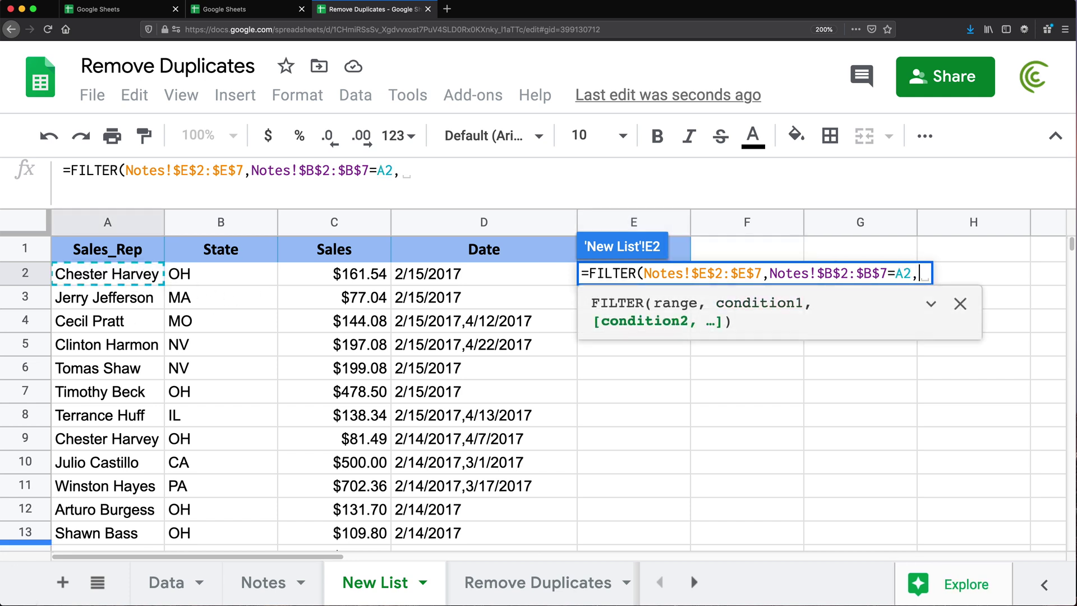
Add the state condition Notes!$C$2:$C$7=B2 to E2's FILTER formula, followed by a comma.
click(245, 599)
drag(384, 269, 369, 404)
key(F4)
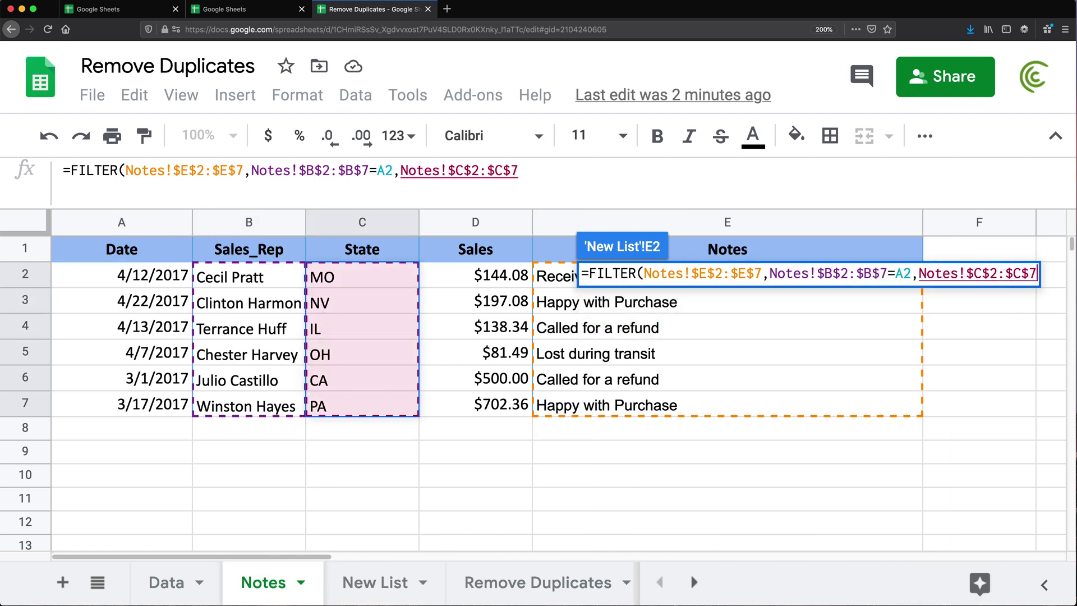
text(=)
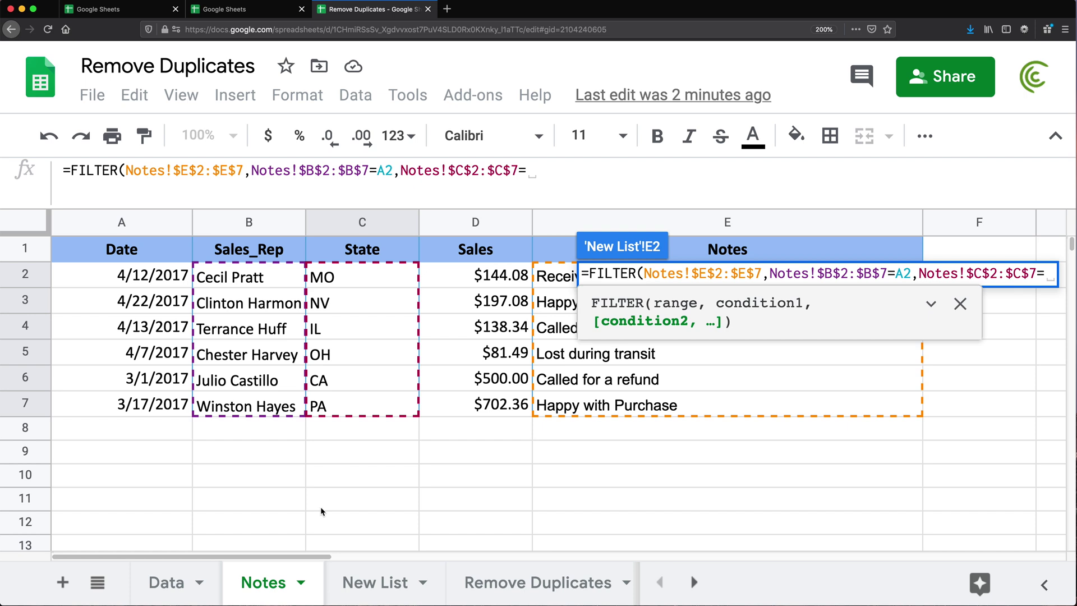
click(383, 583)
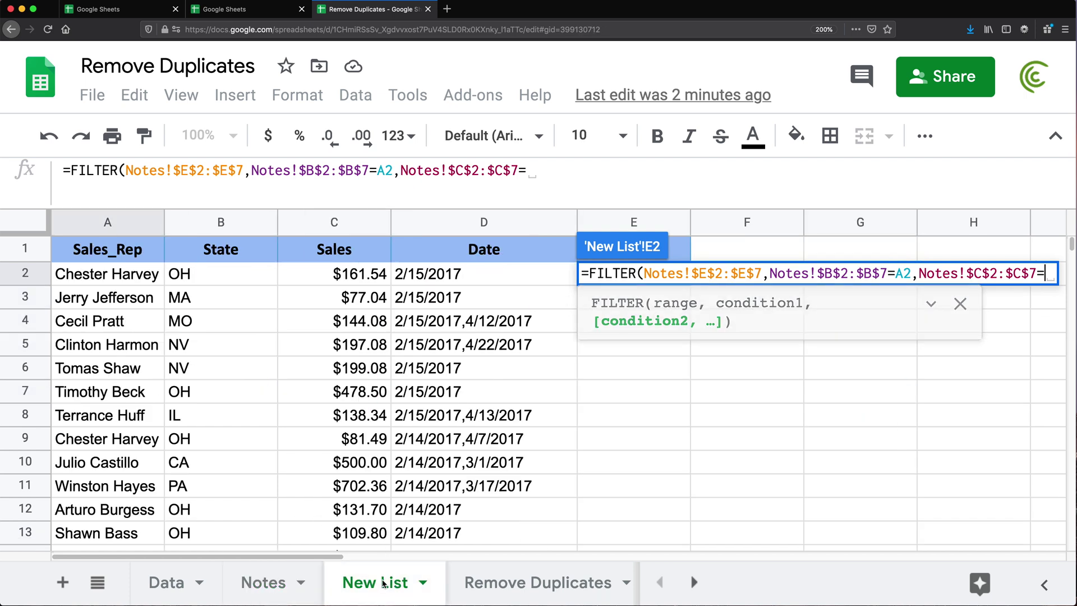
click(213, 278)
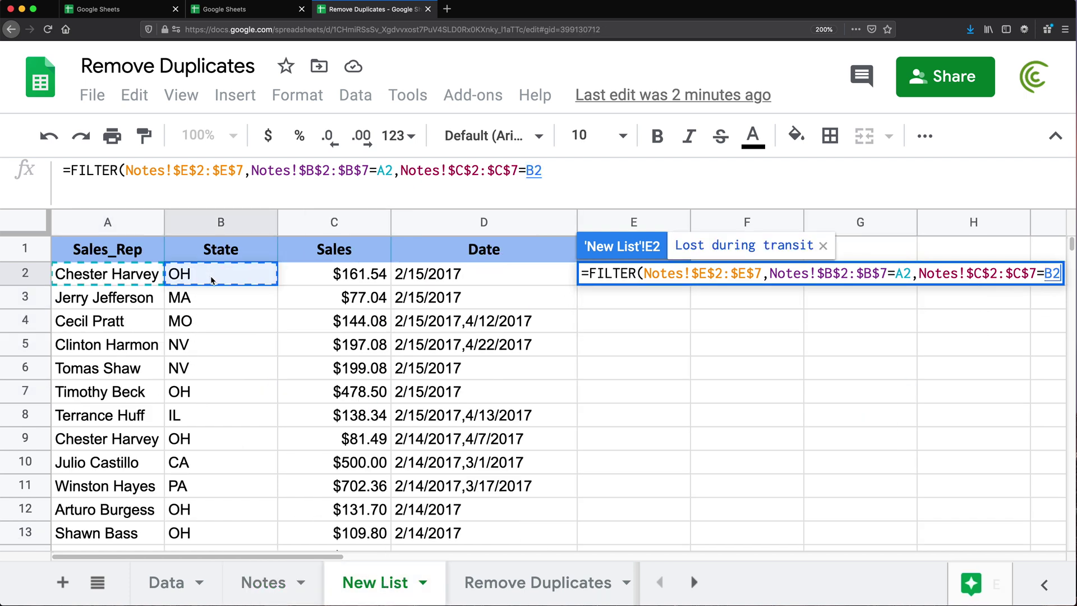
text(,)
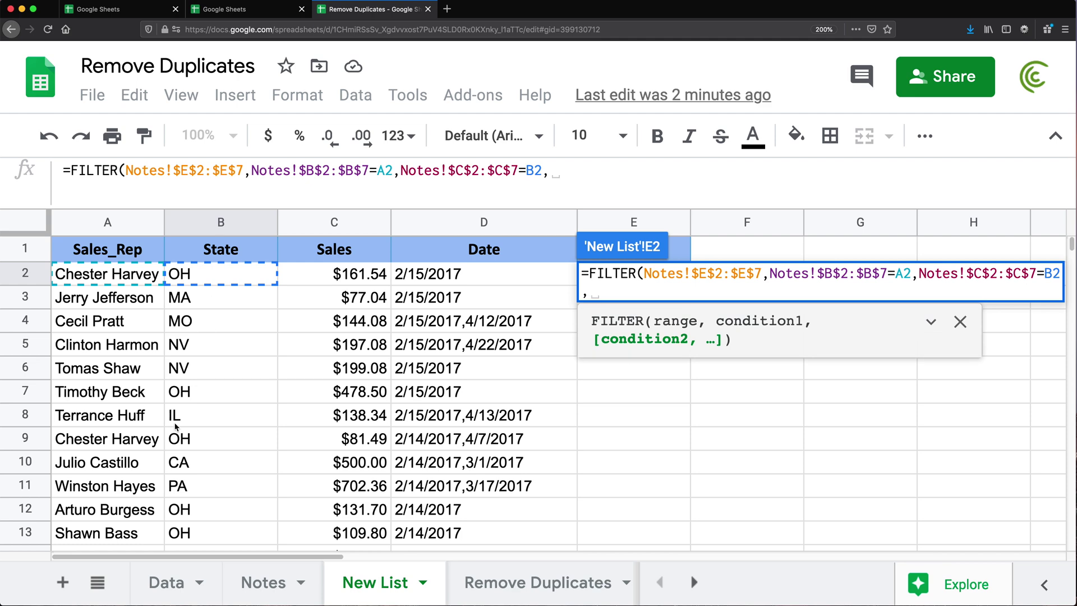
Add the sales condition Notes!$D$2:$D$7=C2 to E2's FILTER formula, close the parenthesis and enter the formula.
click(264, 581)
click(472, 281)
drag(473, 313, 485, 407)
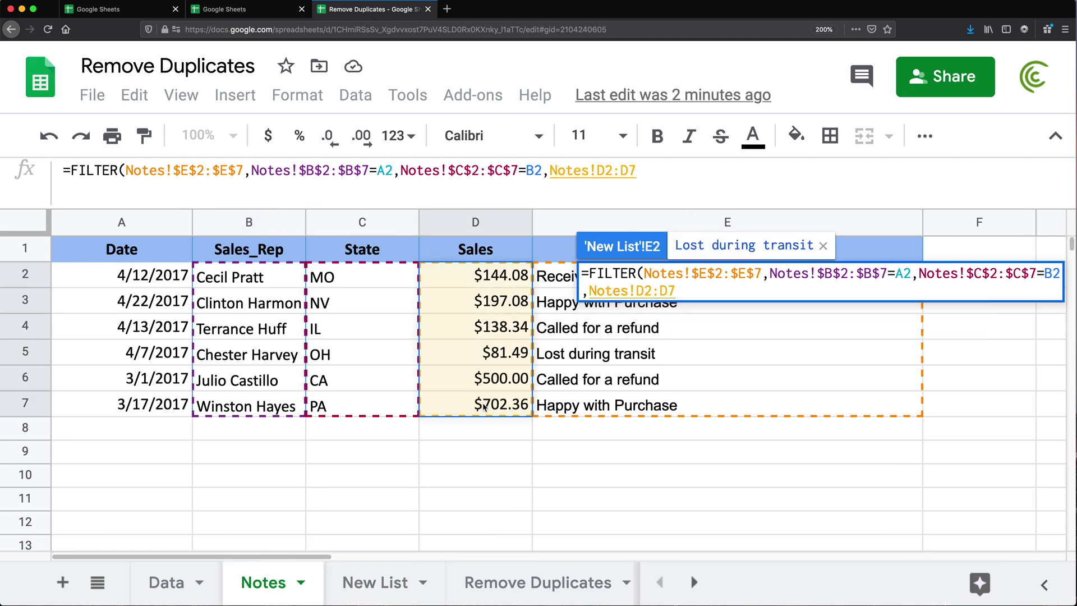
key(F4)
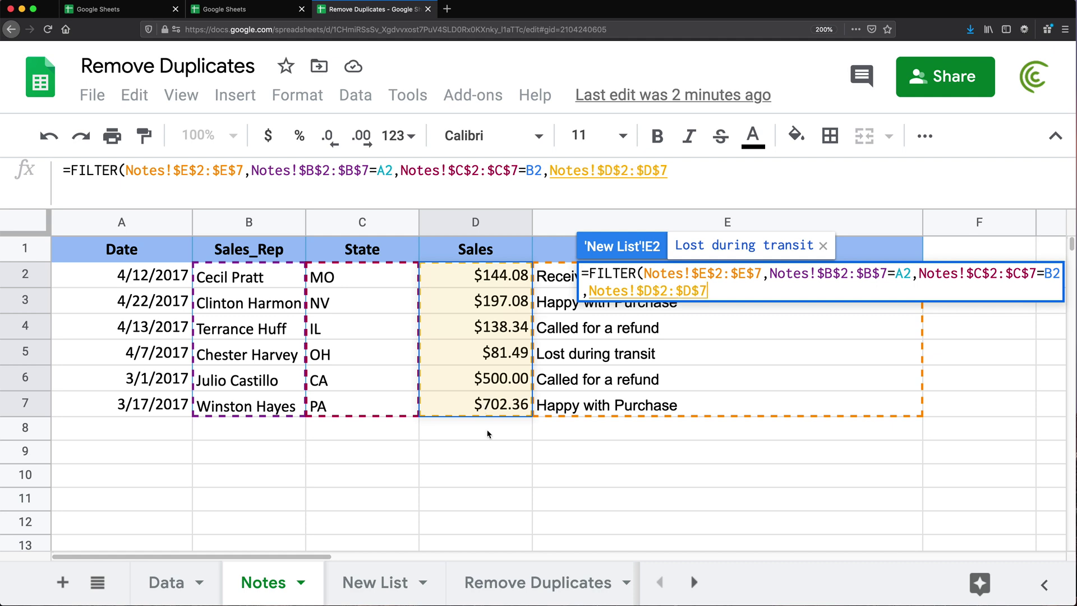
text(=)
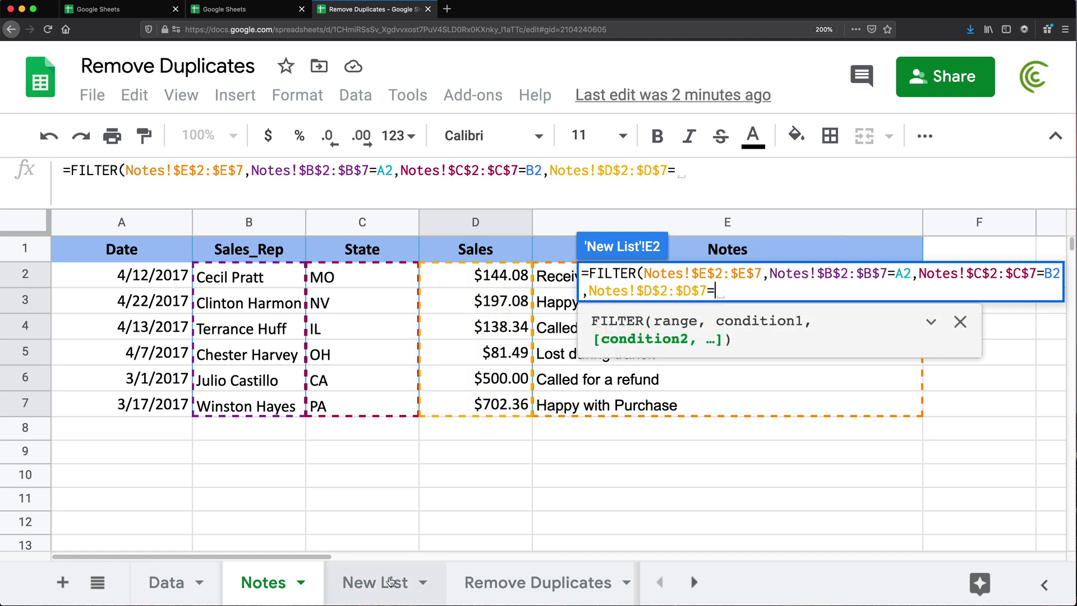
click(387, 583)
click(353, 275)
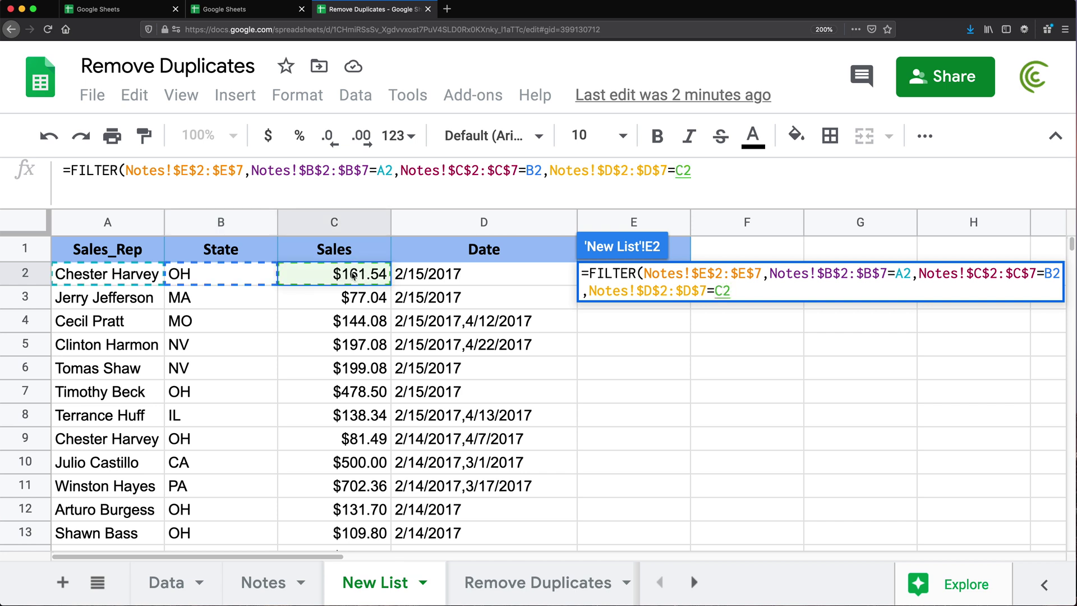
text())
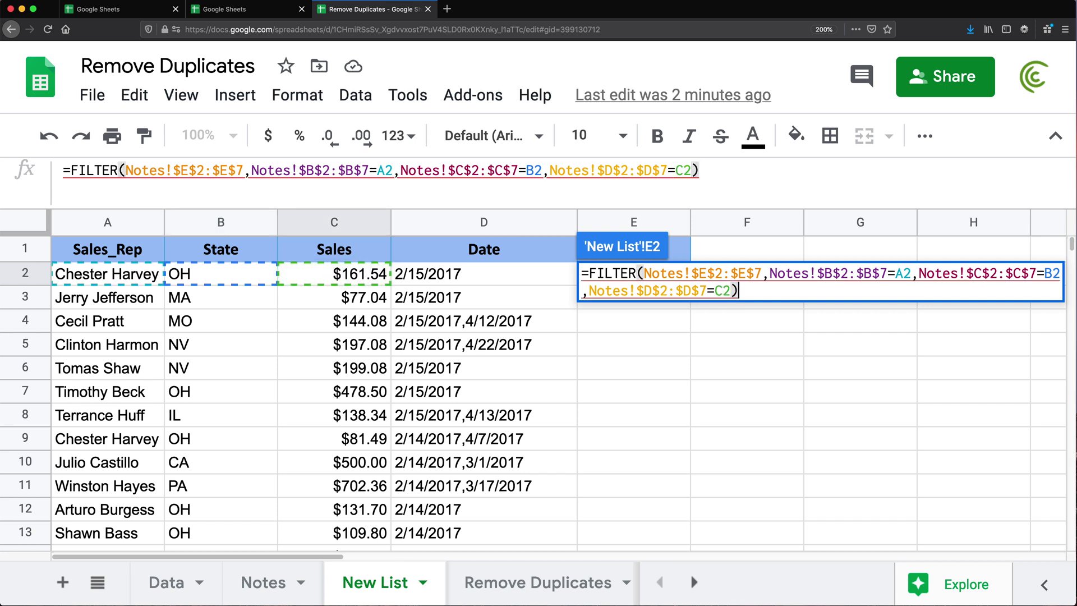
key(Return)
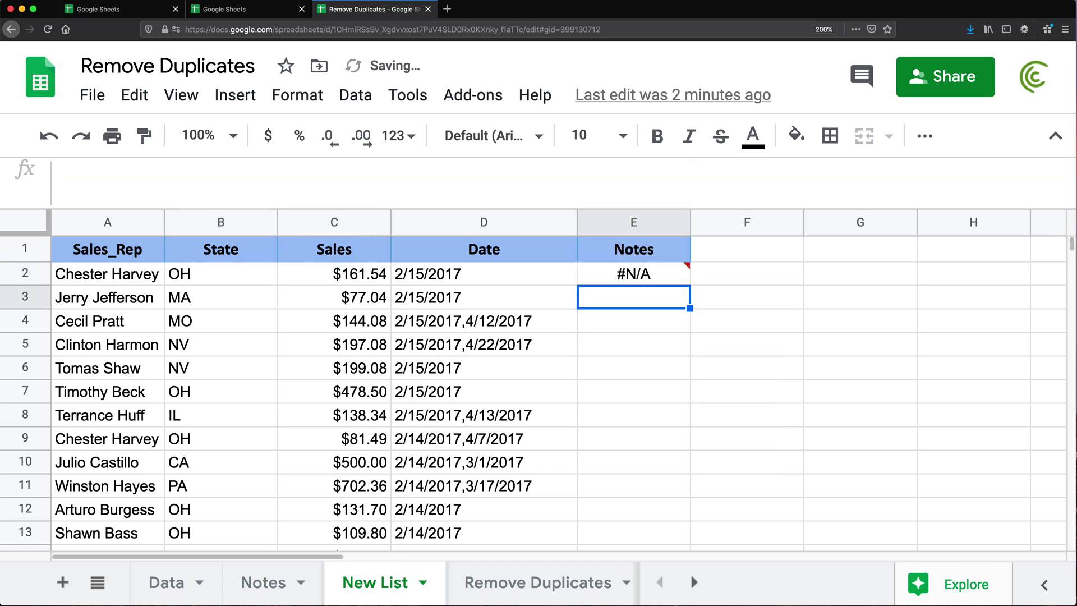
Fill E2's FILTER formula down the Notes column and widen column E to fit the full notes text.
click(612, 277)
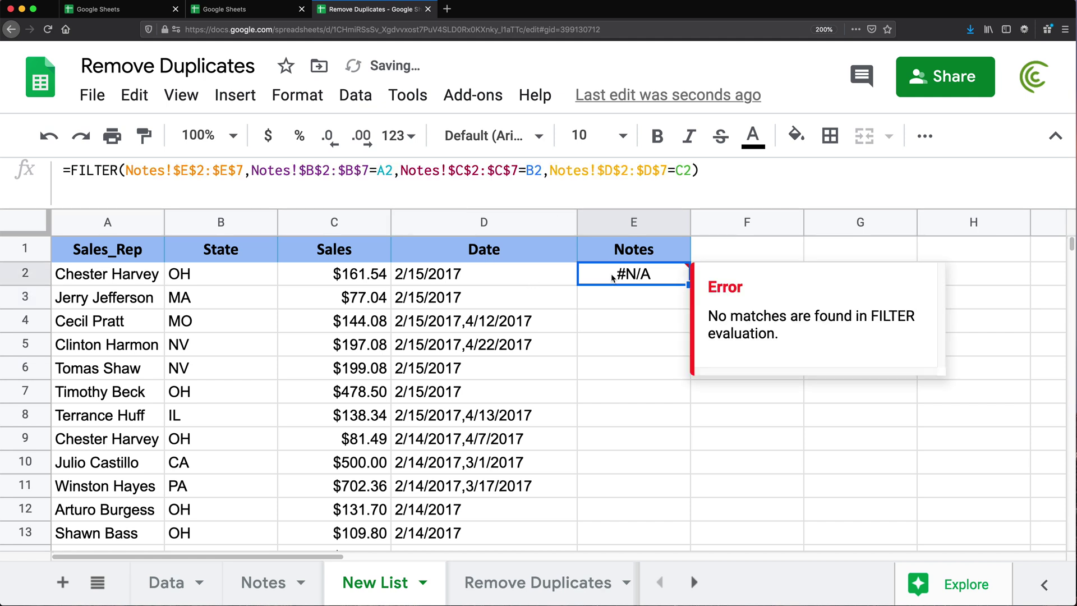
double_click(688, 284)
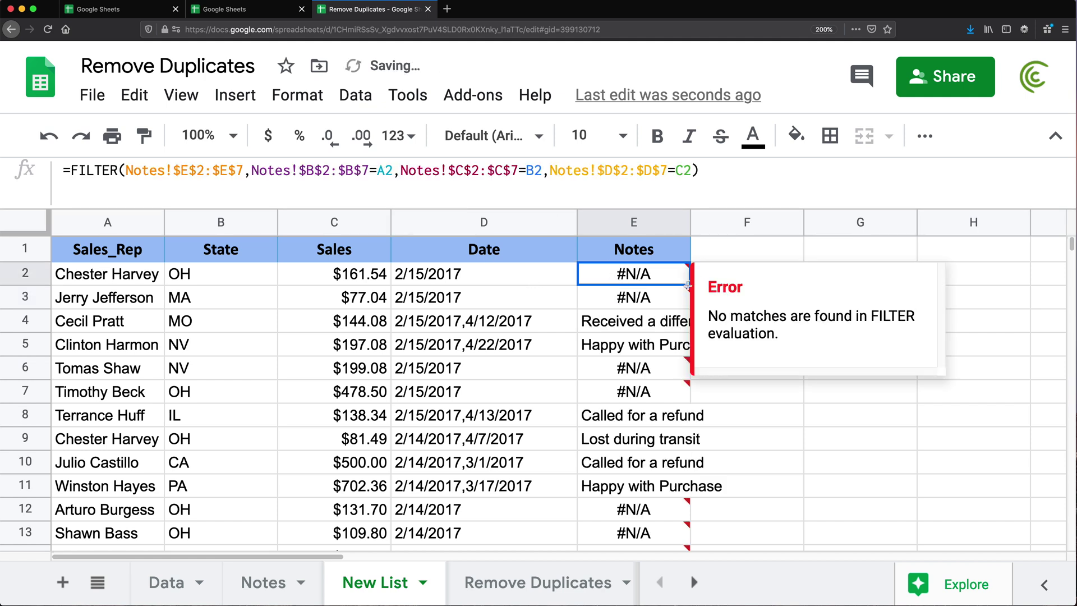
click(696, 222)
click(678, 252)
drag(690, 222, 870, 222)
Examine the FILTER results down the Notes column of New List, comparing rows with a note to rows without a match.
click(665, 344)
scroll(666, 392, down, 5)
scroll(665, 391, up, 5)
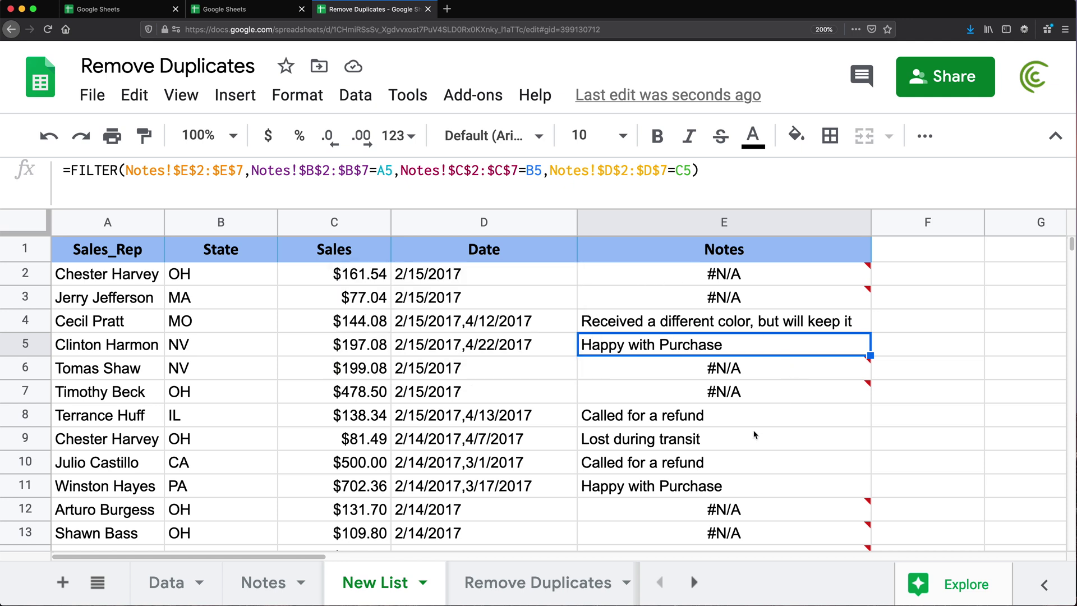
click(700, 398)
click(702, 461)
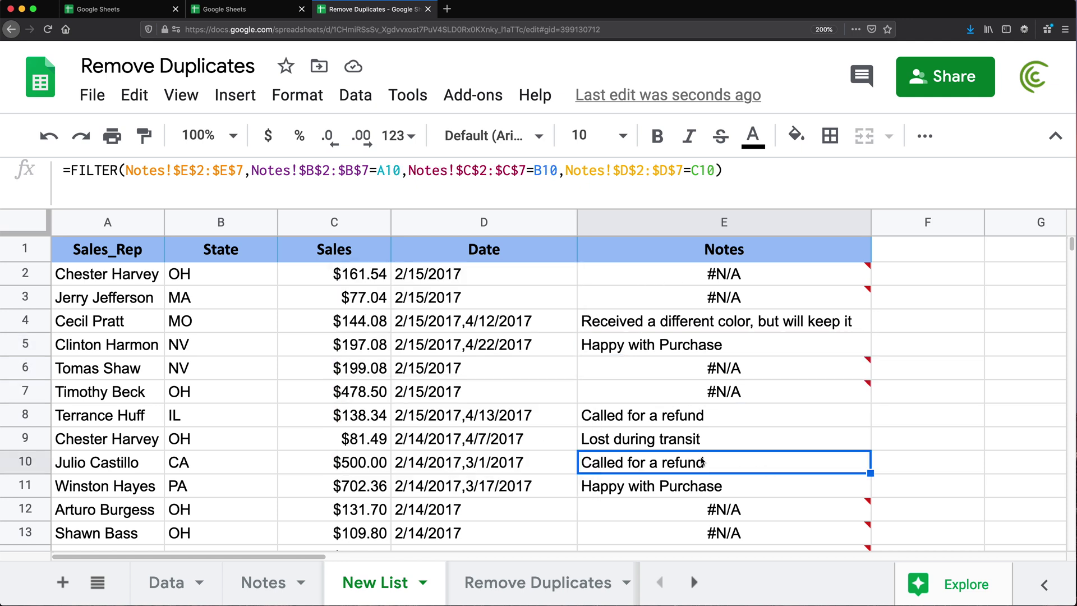
mouse_move(747, 279)
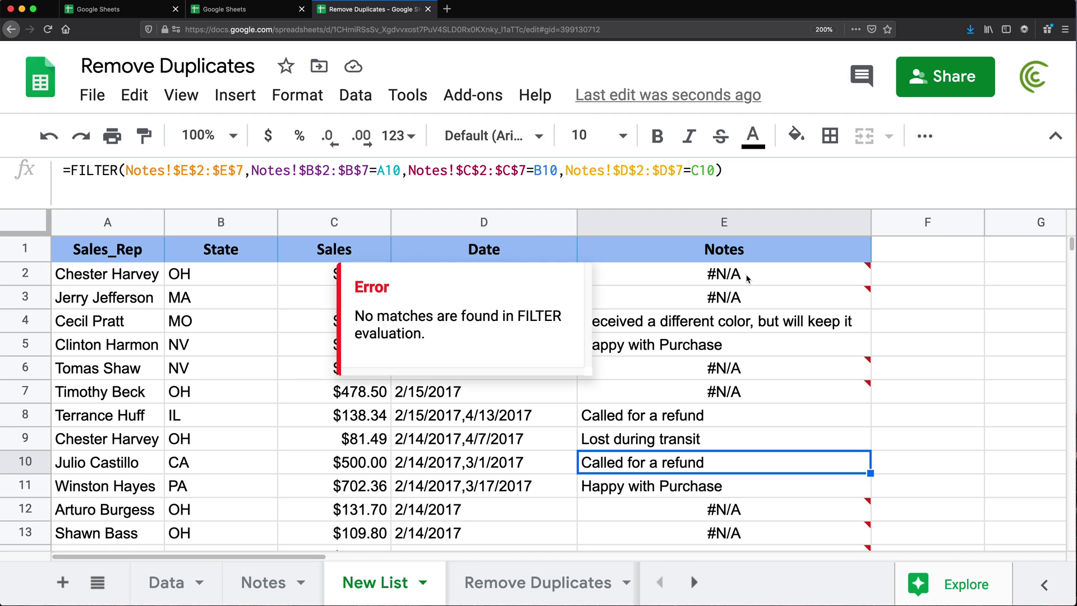
drag(747, 278, 749, 298)
scroll(756, 404, down, 2)
scroll(749, 422, up, 2)
Wrap E2's FILTER formula in IFERROR with no fallback value.
double_click(691, 267)
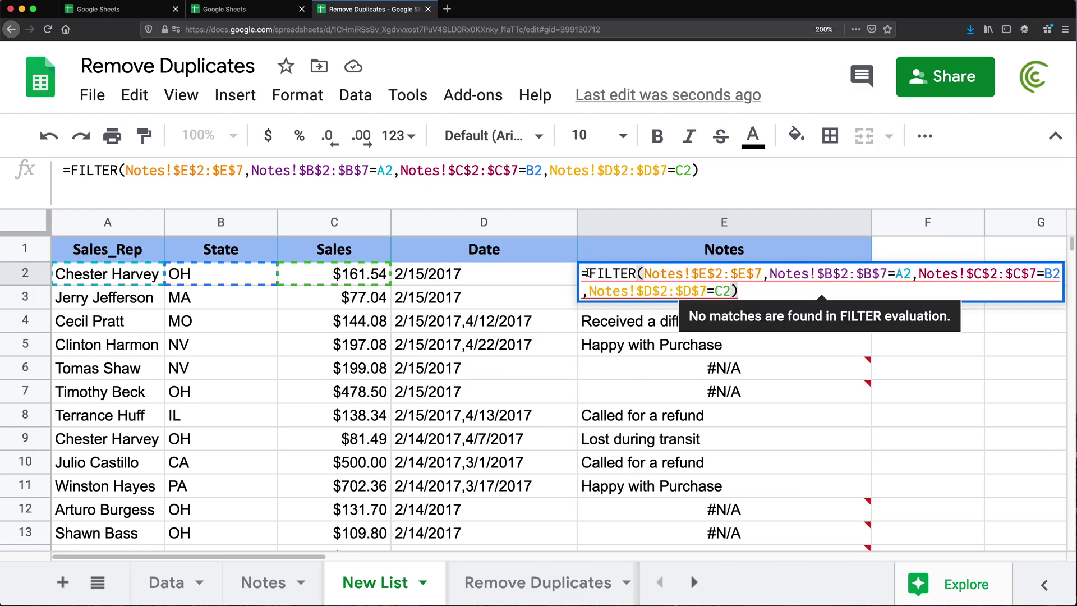
text(iferror)
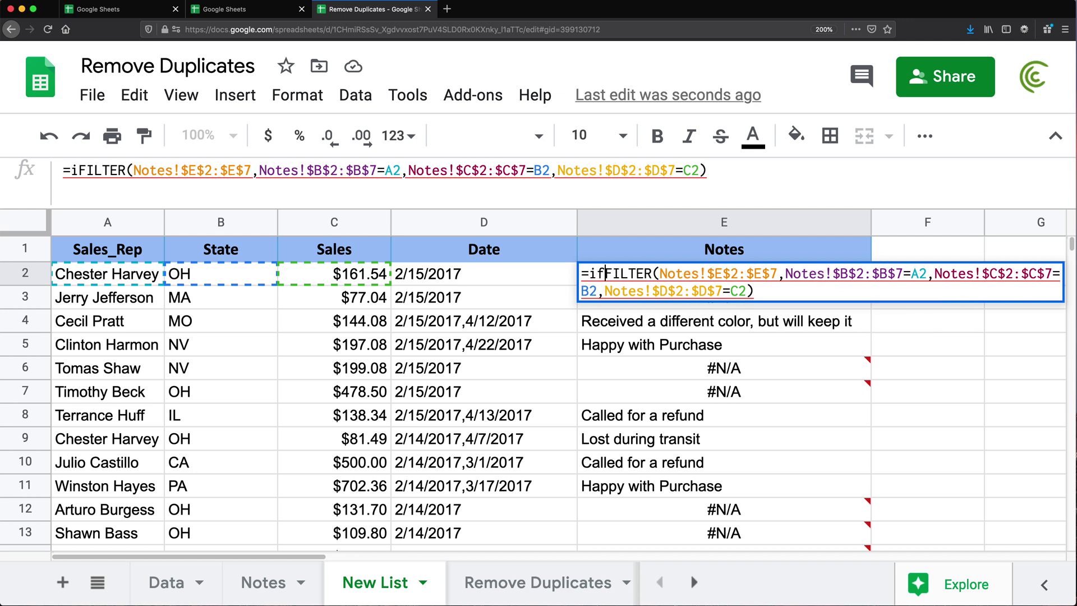
text(()
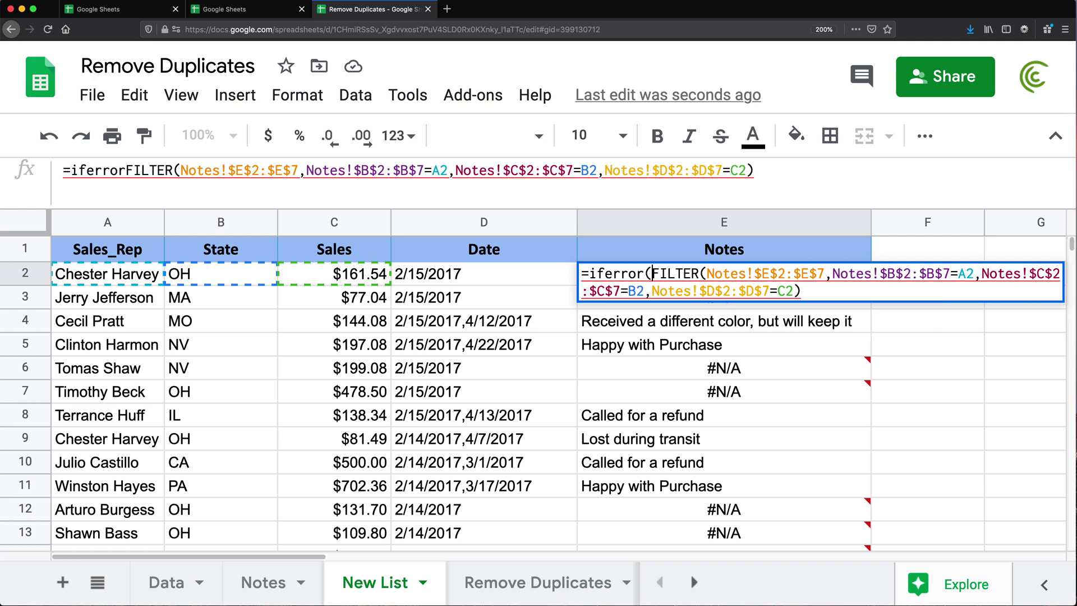
click(803, 292)
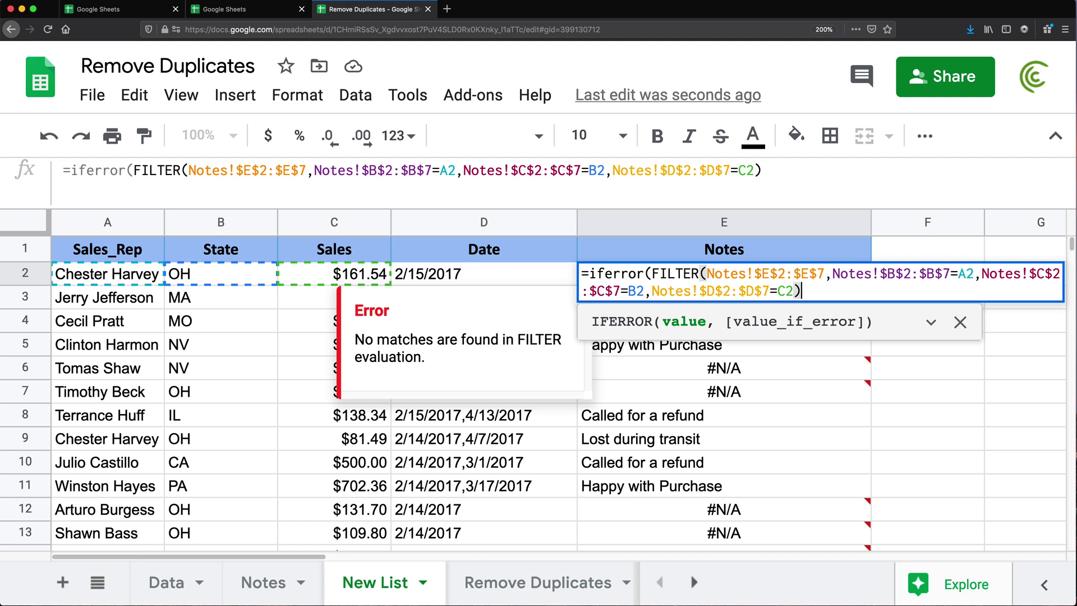
text())
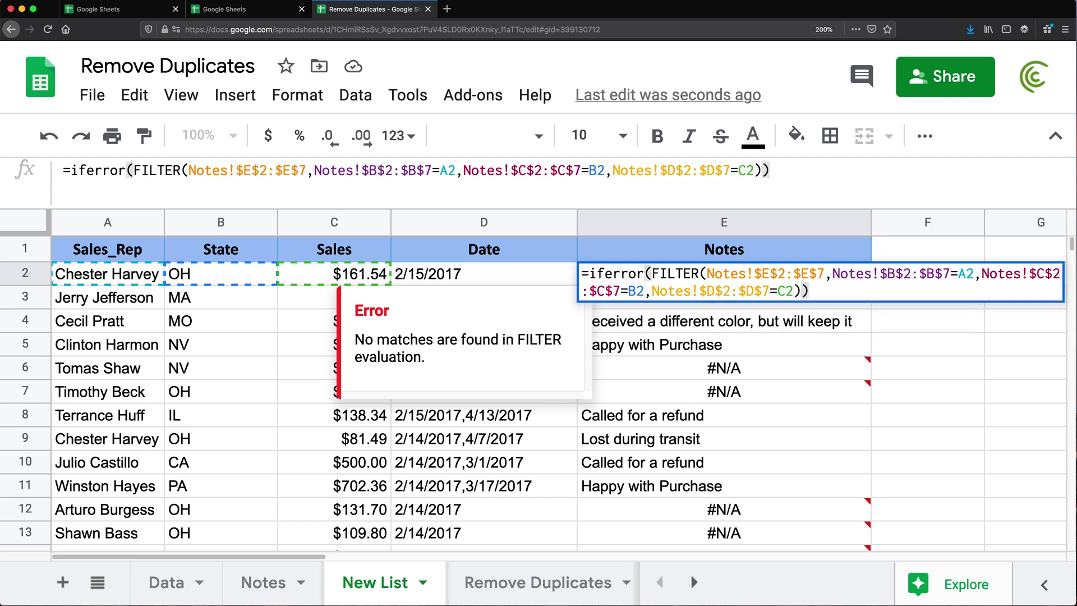
key(Return)
Fill E2's IFERROR formula down the rest of the Notes column.
click(865, 281)
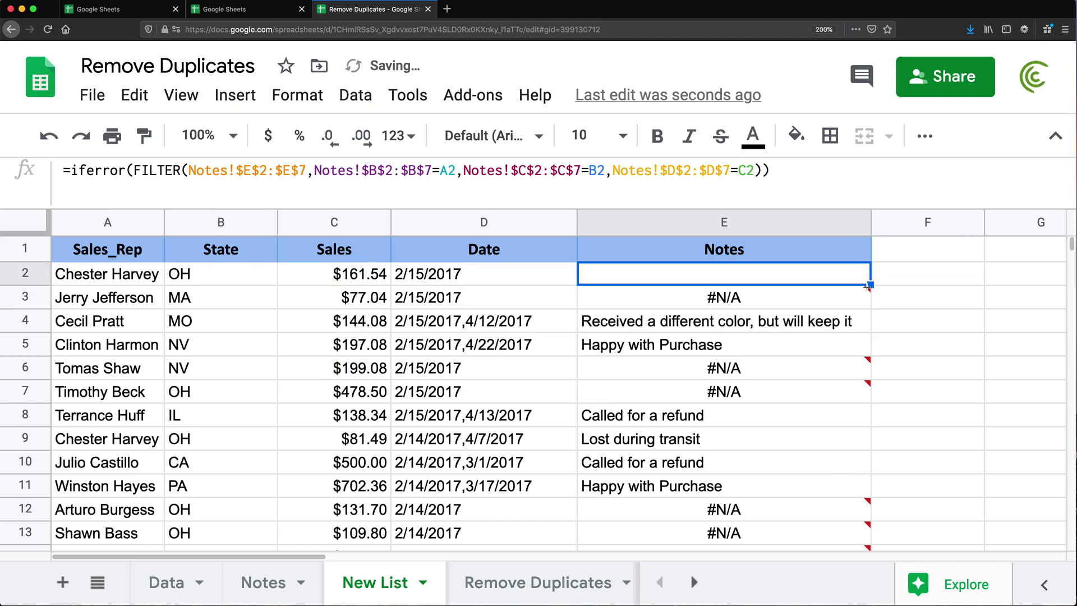
drag(870, 285, 826, 444)
scroll(742, 332, up, 3)
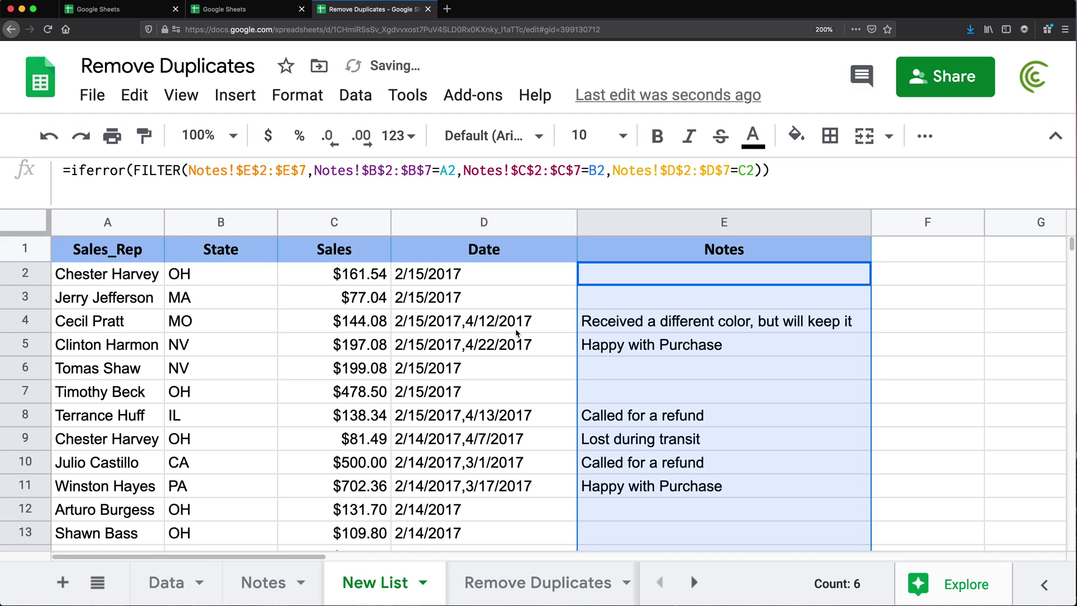
Review the joined dates in D4 and the sales rep and state entries from row 4 down in New List.
click(461, 321)
click(129, 324)
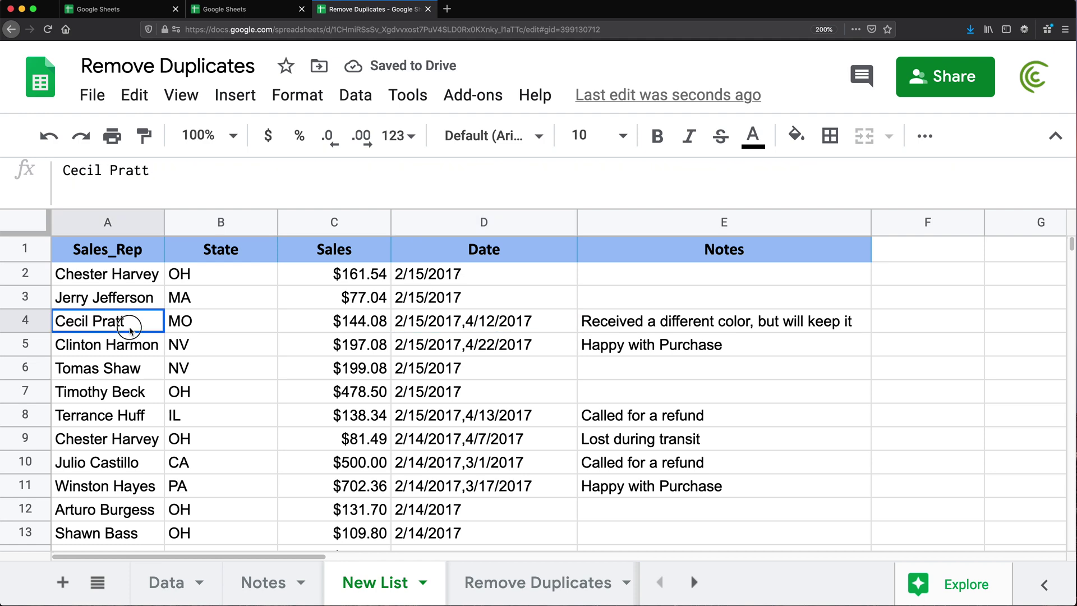
drag(128, 325, 185, 417)
Select New List's header row, starting from Sales_Rep in A1.
key(ctrl+Home)
scroll(163, 333, down, 2)
scroll(163, 334, down, 2)
key(ctrl+shift+Right)
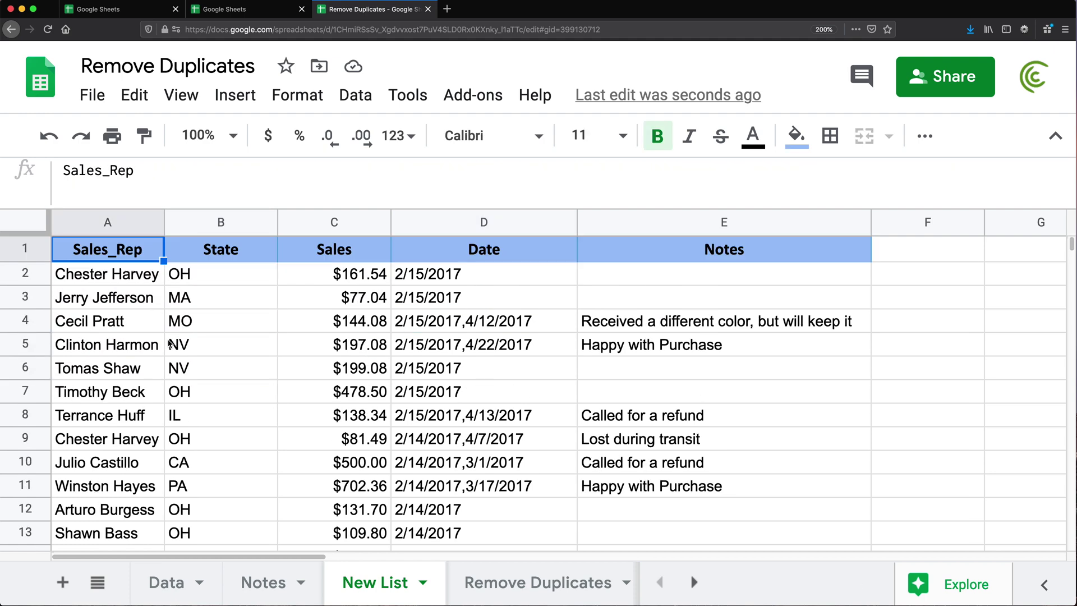